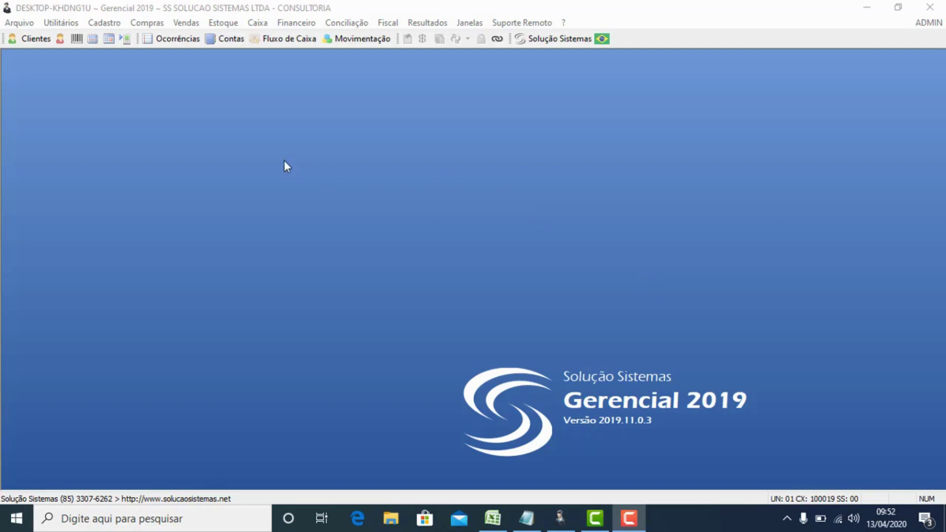
# - Find the product PIZZA MISTA G in the products and services register and show its composition
pyautogui.click(77, 38)
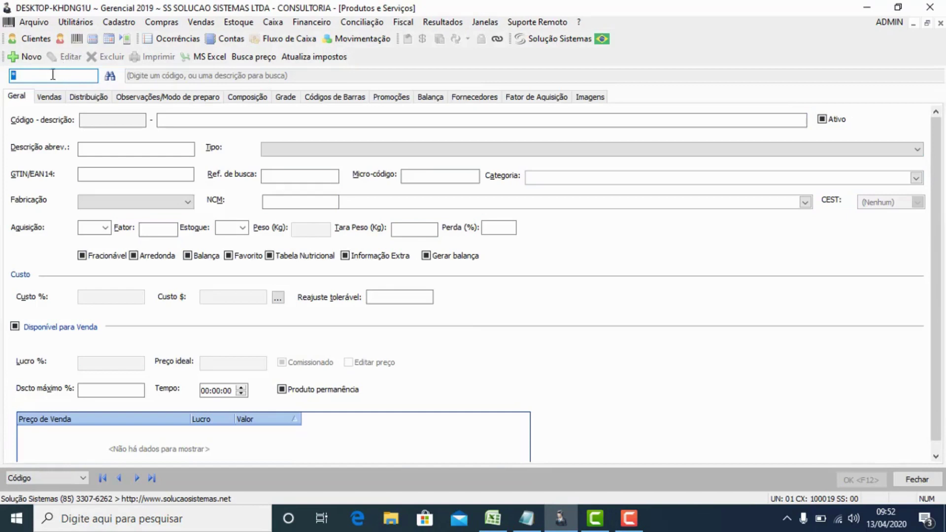
pyautogui.write('*PIZZ')
pyautogui.press('Return')
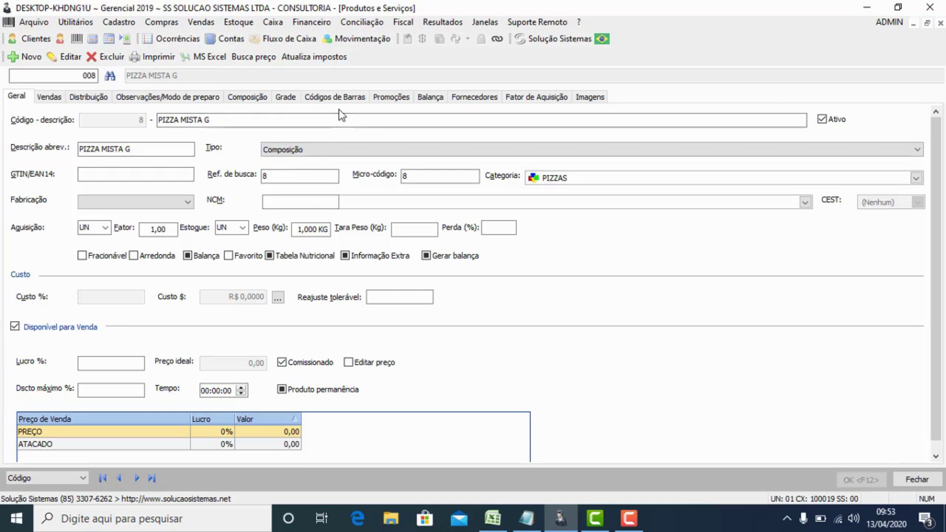
pyautogui.click(248, 98)
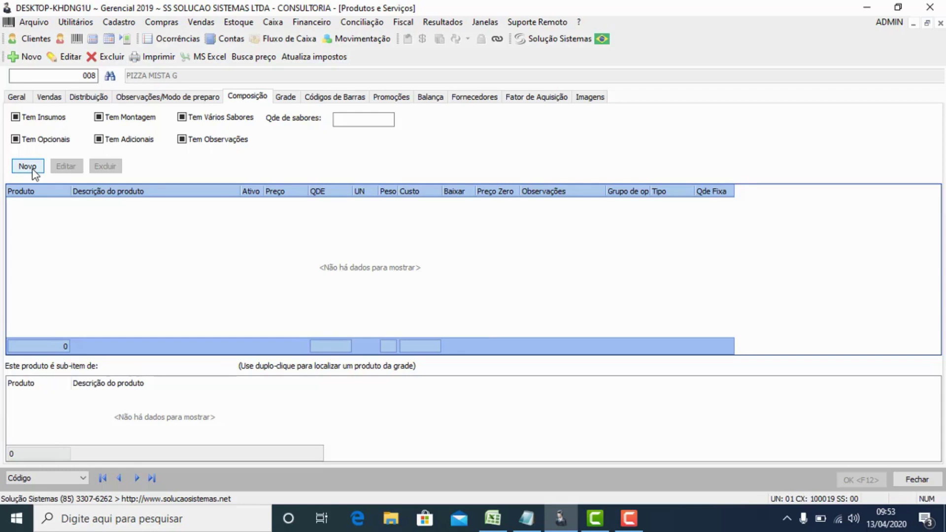
# - Start a new composition item for the pizza and choose QUEIJO MUSSARELA KG (I) as its product
pyautogui.click(30, 168)
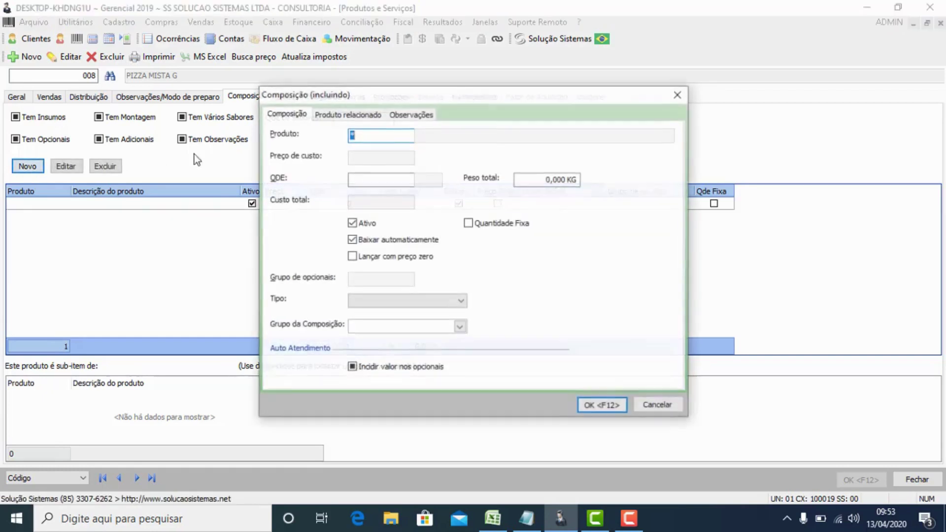
pyautogui.click(376, 135)
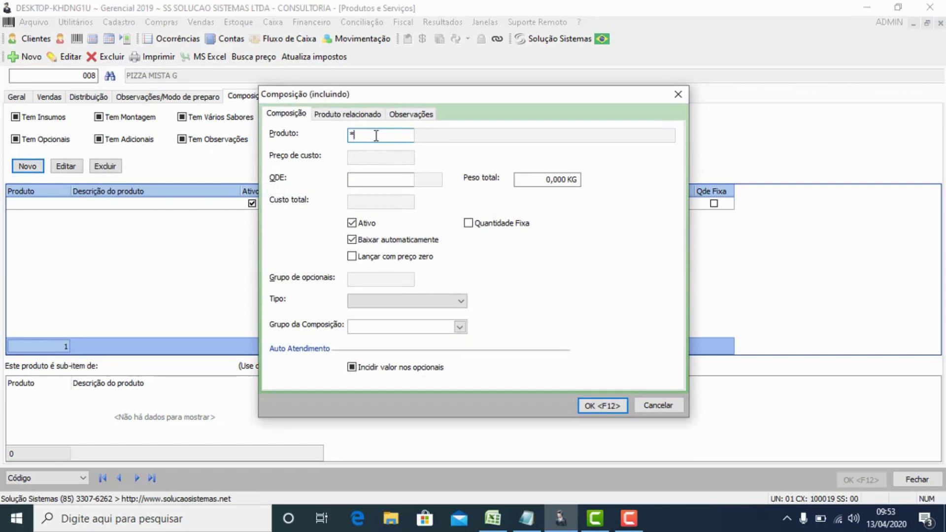
pyautogui.write('QUEJO MUSSARELA K')
pyautogui.press('Return')
pyautogui.press('BackSpace')
pyautogui.press('BackSpace')
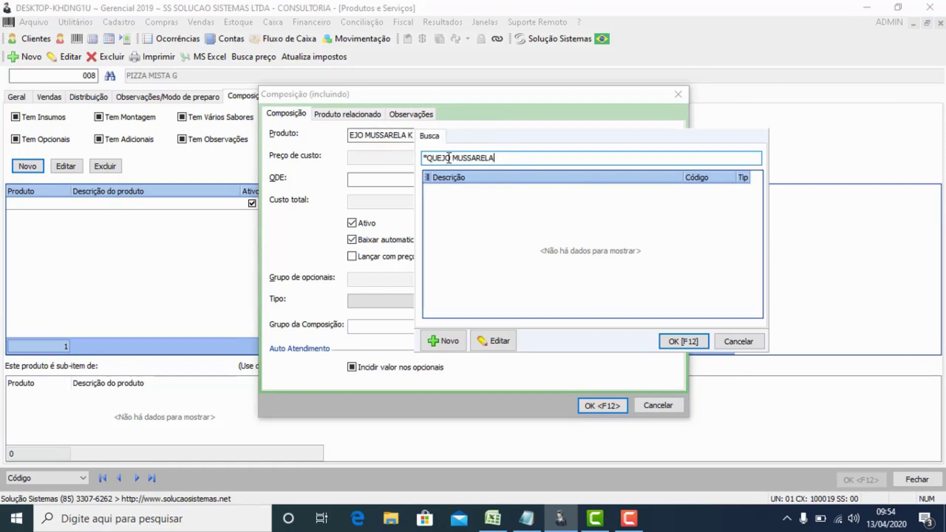
pyautogui.write('KG')
pyautogui.press('Left')
pyautogui.press('Left')
pyautogui.press('Left')
pyautogui.press('Left')
pyautogui.press('Left')
pyautogui.press('Left')
pyautogui.press('Left')
pyautogui.press('Left')
pyautogui.write('I')
pyautogui.press('Return')
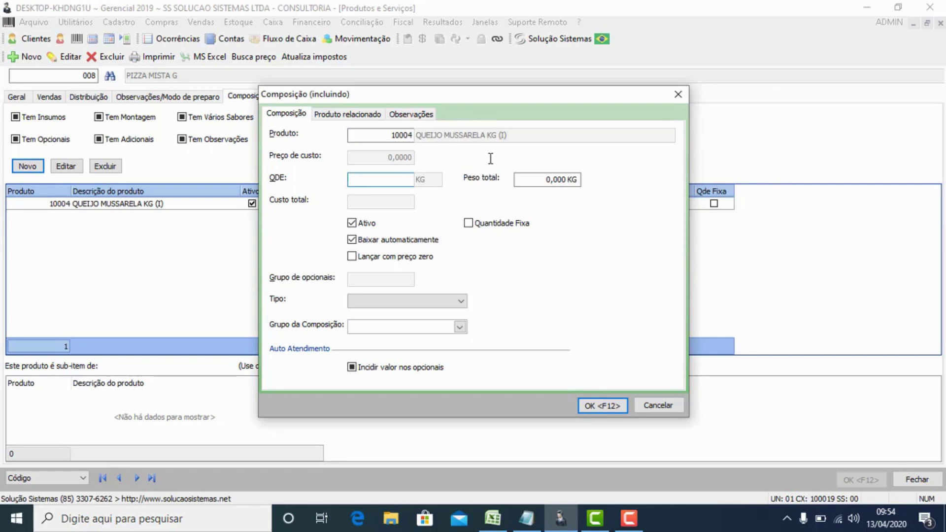
# - Set the mozzarella item's quantity to 0,180 KG
pyautogui.write(',180')
pyautogui.press('Tab')
pyautogui.click(392, 179)
pyautogui.doubleClick(391, 178)
pyautogui.click(391, 178)
pyautogui.press('BackSpace')
pyautogui.press('Tab')
pyautogui.click(392, 178)
pyautogui.click(391, 179)
pyautogui.press('BackSpace')
pyautogui.press('Left')
pyautogui.press('Left')
pyautogui.write('0')
pyautogui.press('Tab')
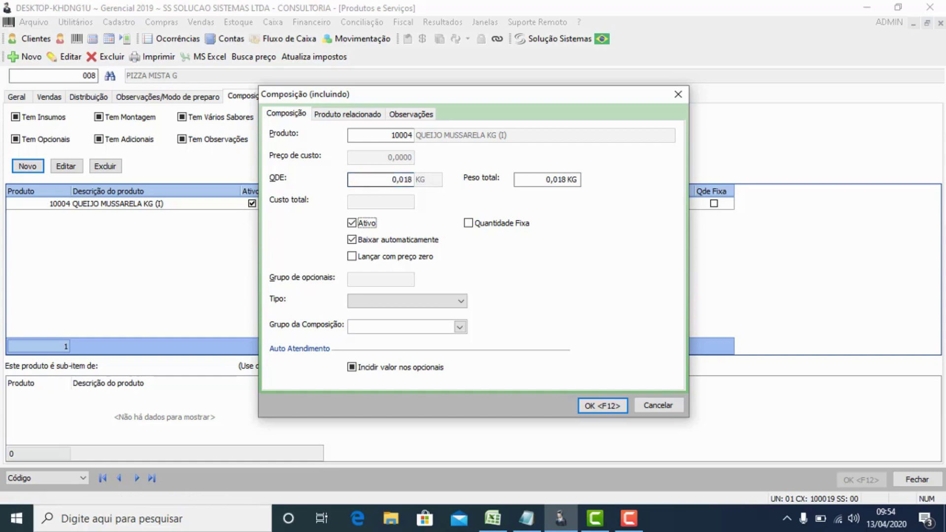
pyautogui.click(367, 179)
pyautogui.click(367, 178)
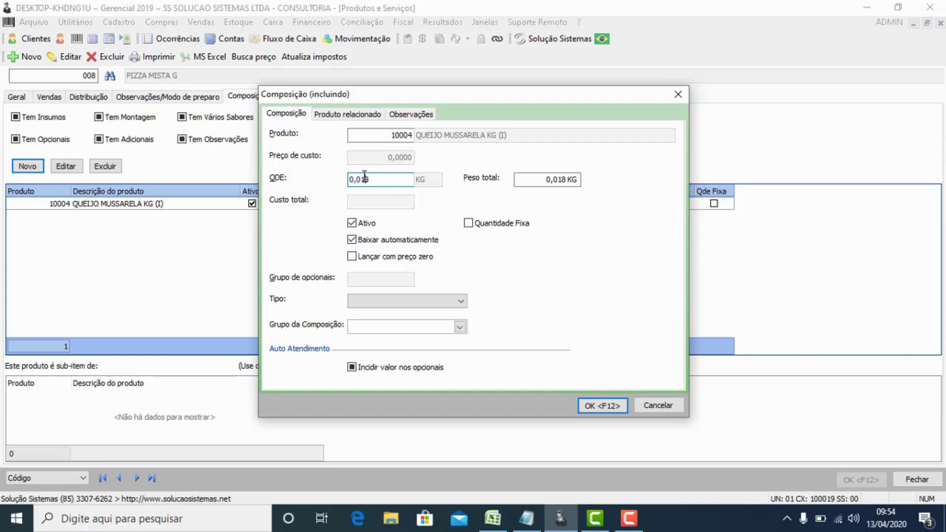
pyautogui.press('BackSpace')
pyautogui.press('Tab')
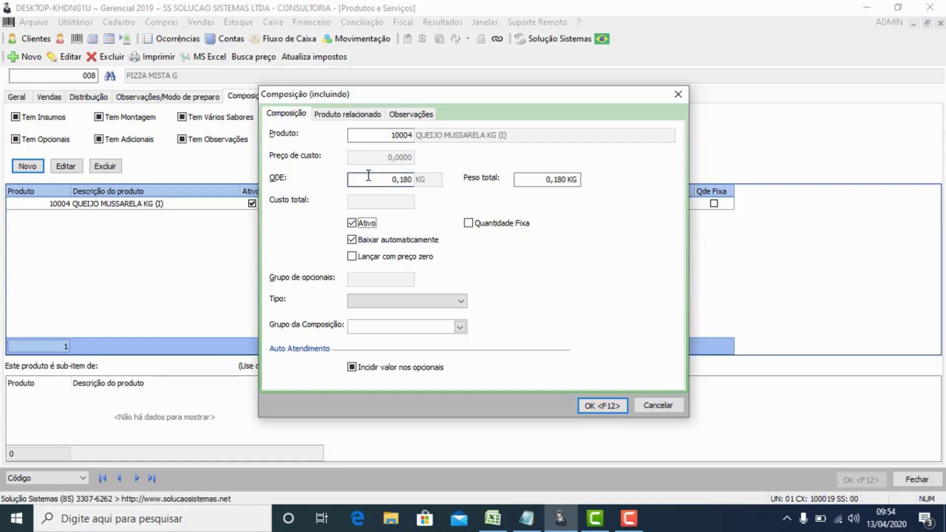
# - Make the mozzarella item post at zero price, set its type to Insumo and save it
pyautogui.click(352, 256)
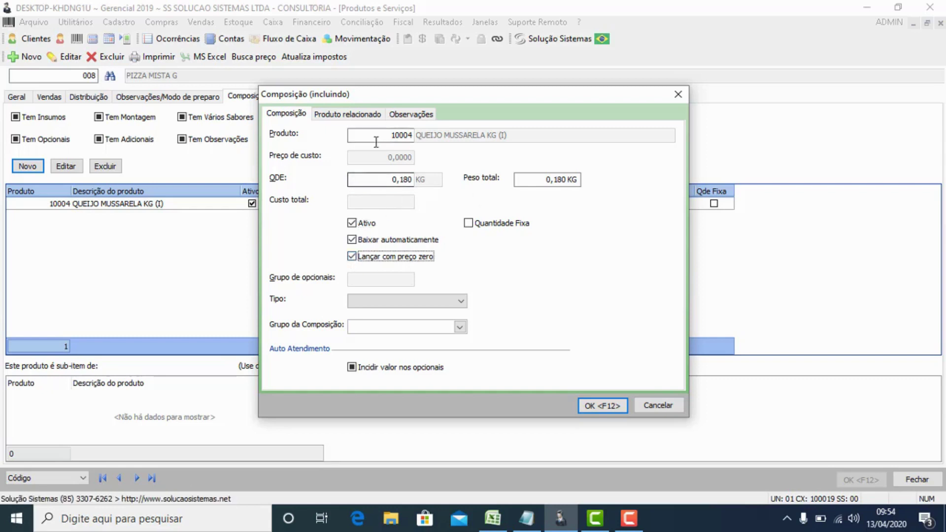
pyautogui.click(381, 303)
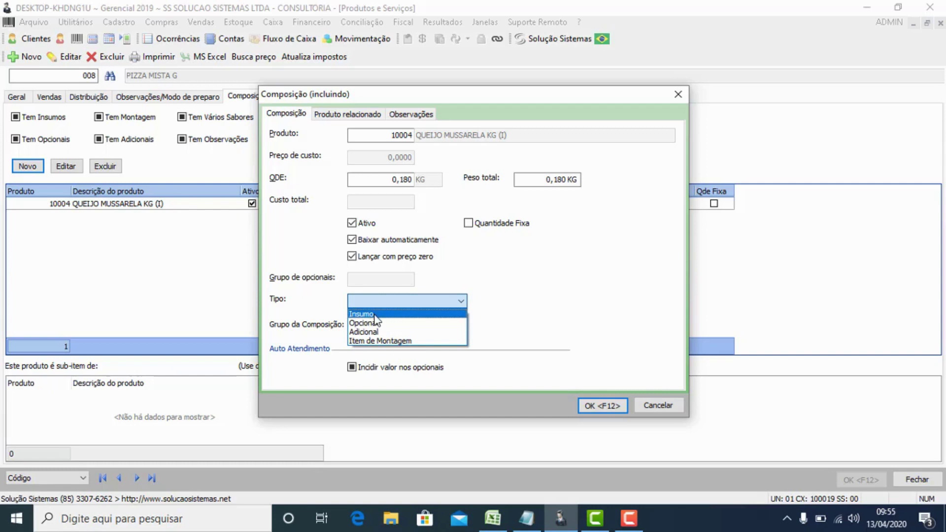
pyautogui.click(376, 315)
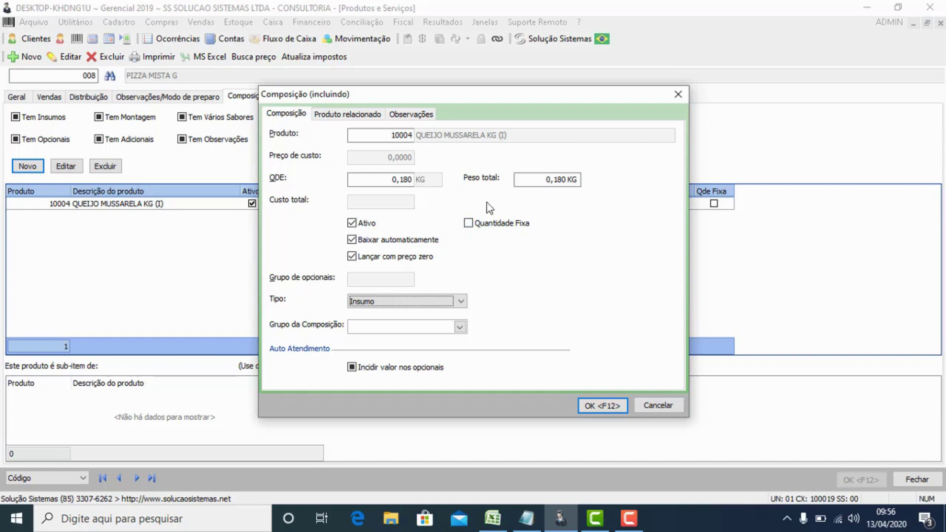
pyautogui.click(596, 403)
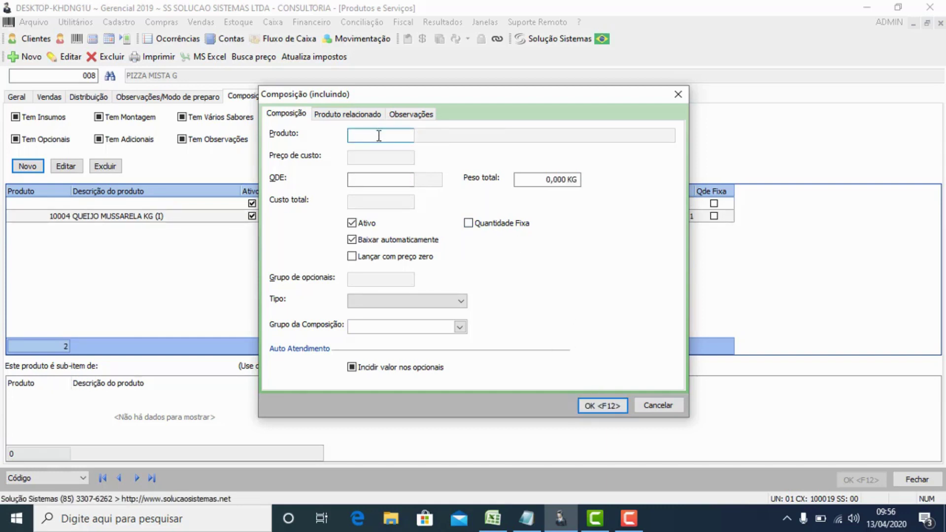
# - Add PRESUNTO KG (I) to the composition as an Insumo with quantity 0,180 KG, posted at zero price
pyautogui.write('*PRES')
pyautogui.press('Return')
pyautogui.write(',')
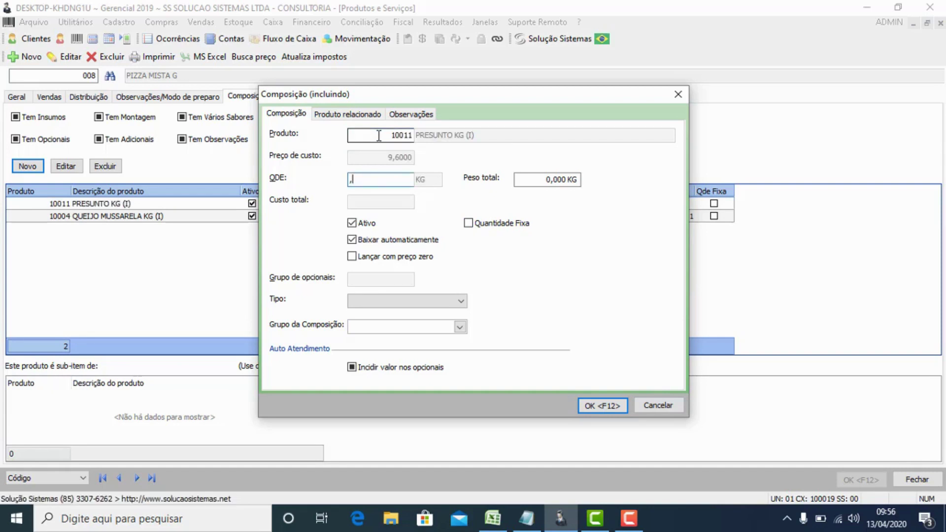
pyautogui.write('180')
pyautogui.press('Return')
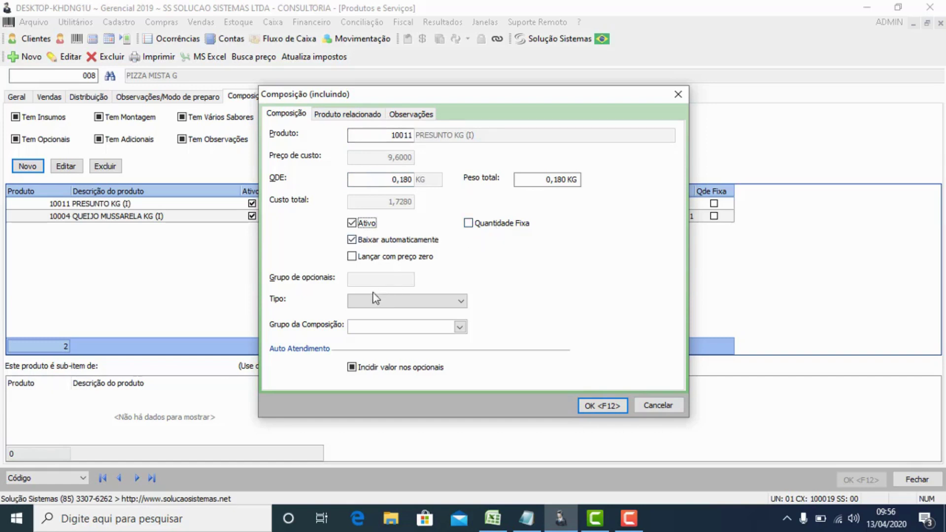
pyautogui.click(363, 302)
pyautogui.click(363, 314)
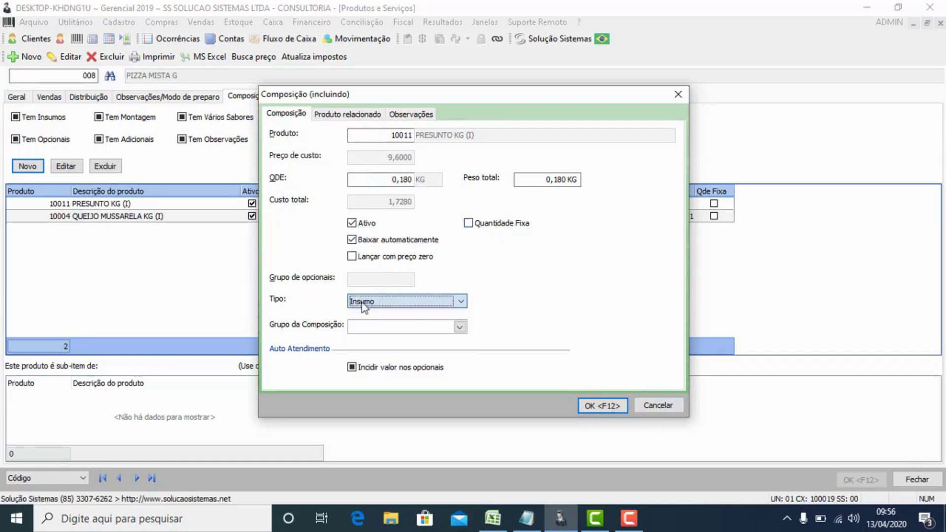
pyautogui.click(362, 257)
pyautogui.click(596, 413)
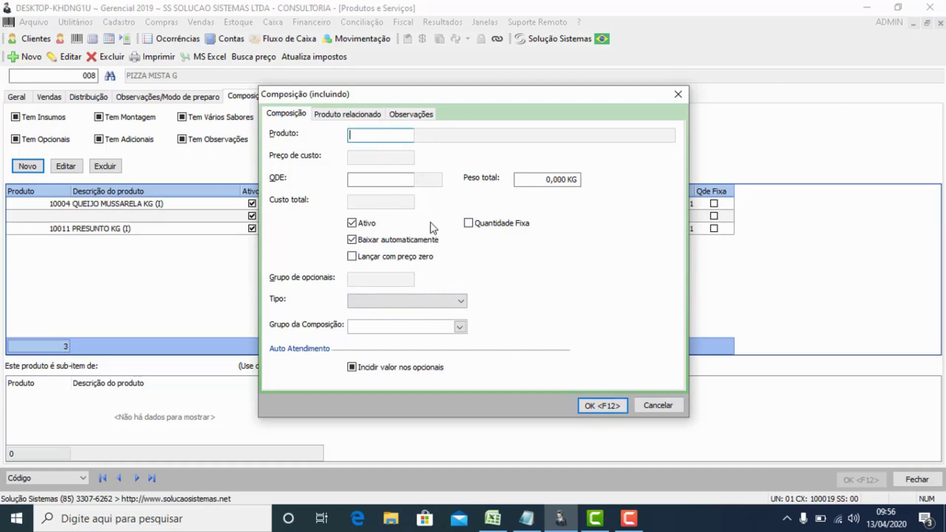
# - Add MOLHO DE TOMATE (I) to the composition as an Insumo with quantity 0,080 KG, posted at zero price
pyautogui.write('*MOL')
pyautogui.press('Return')
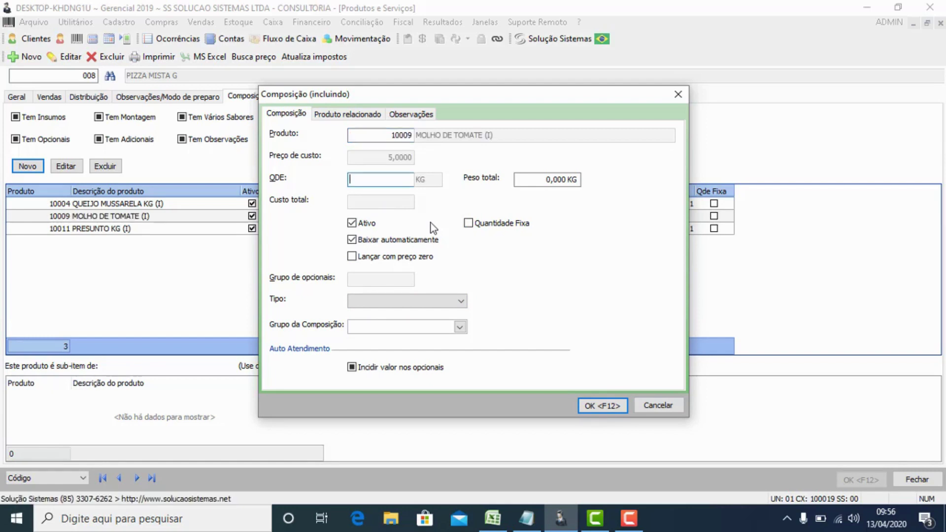
pyautogui.write(',08')
pyautogui.press('Return')
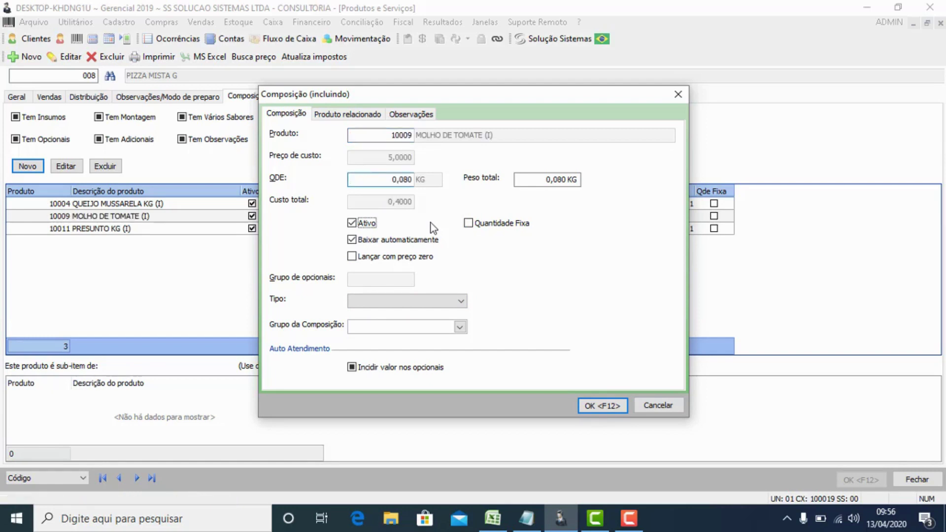
pyautogui.click(371, 256)
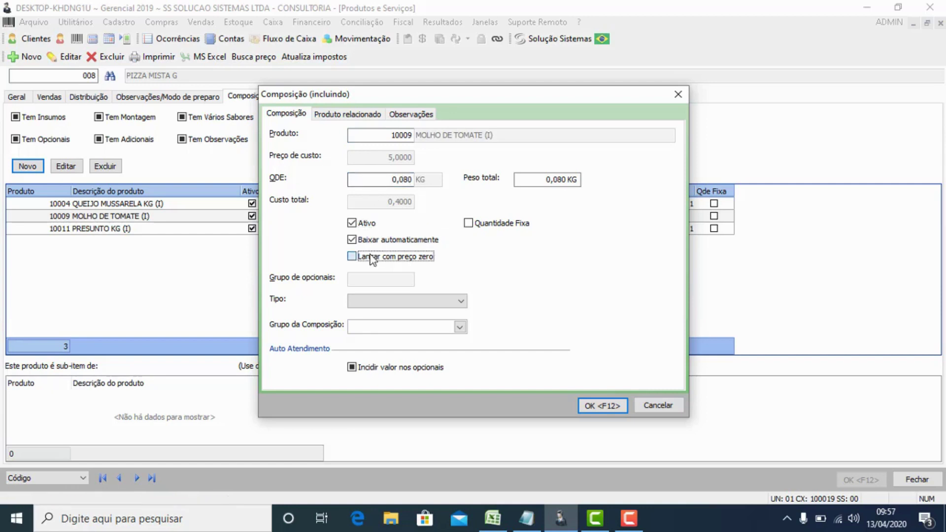
pyautogui.click(361, 298)
pyautogui.click(363, 314)
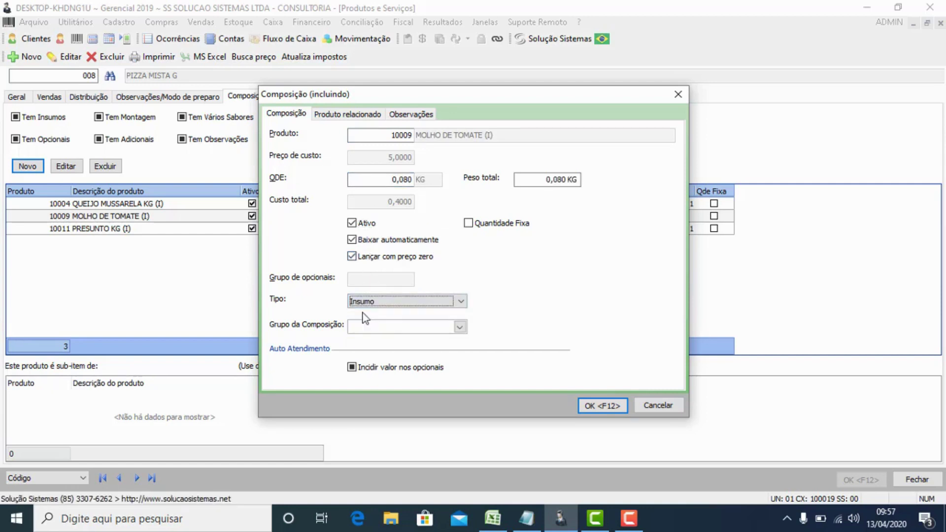
pyautogui.click(602, 406)
# - Add FARINHA DE TRIGO (I) to the composition as an Insumo with quantity 0,200 KG, posted at zero price
pyautogui.write('FA')
pyautogui.press('Return')
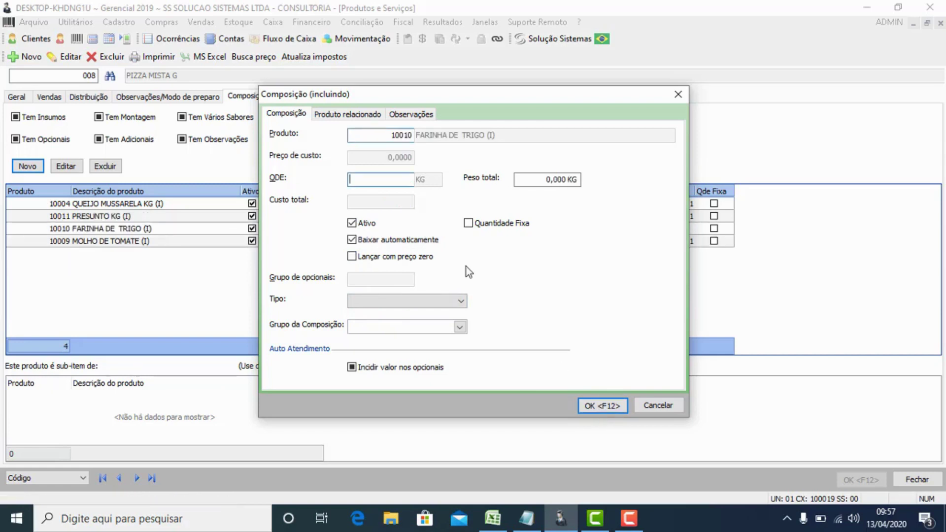
pyautogui.write('200')
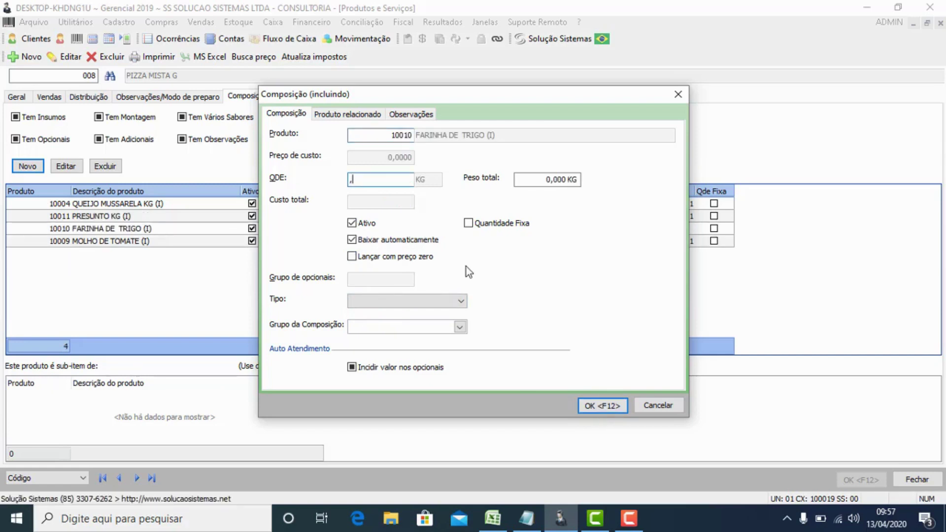
pyautogui.press('Return')
pyautogui.click(388, 259)
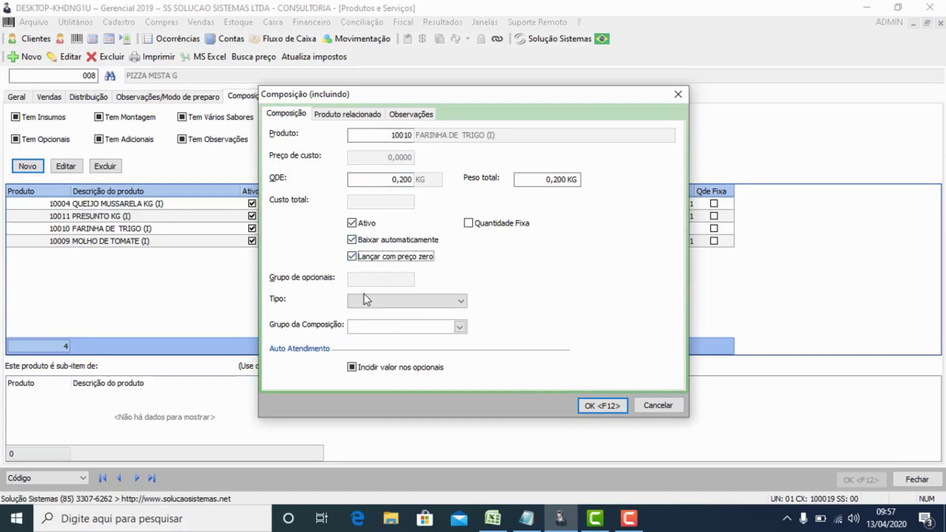
pyautogui.click(379, 301)
pyautogui.click(373, 315)
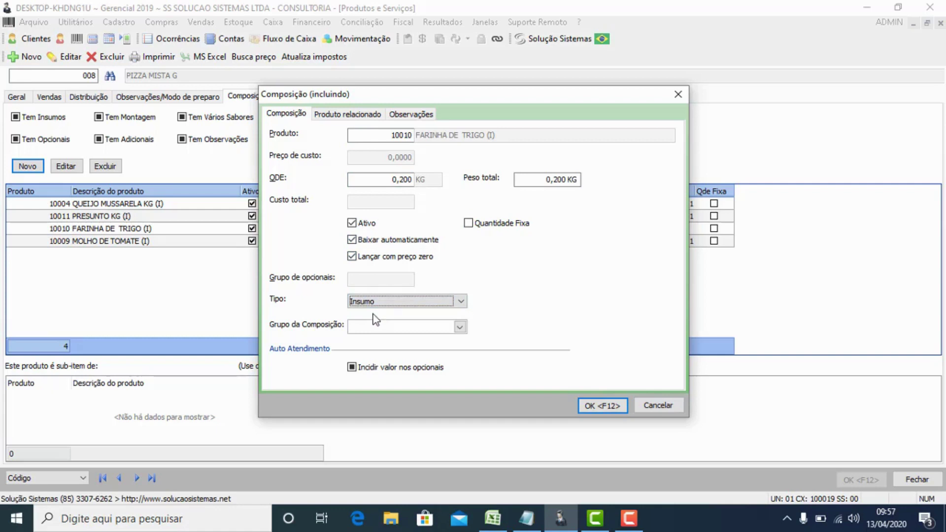
pyautogui.click(602, 406)
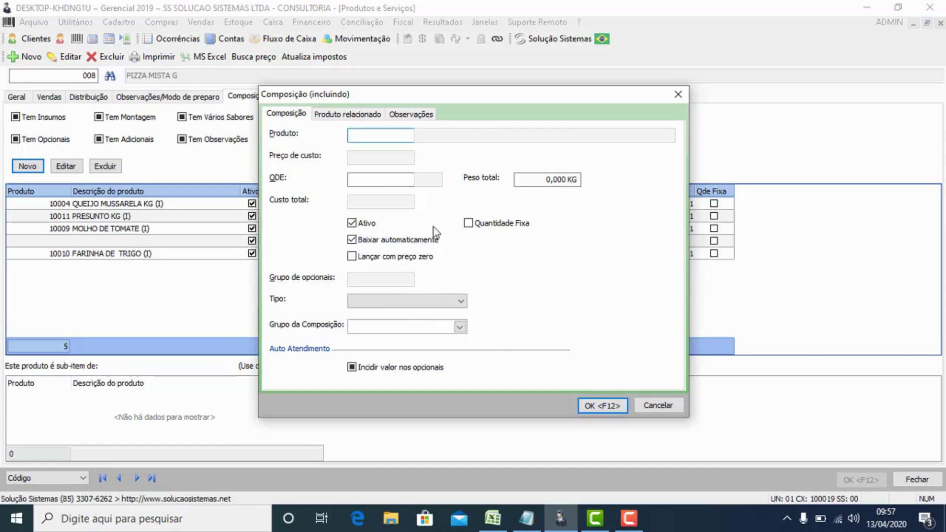
# - Add EMBALAGEM as an Insumo with quantity 1 UN, posted at zero price, and finish adding composition items
pyautogui.write('EM')
pyautogui.press('Return')
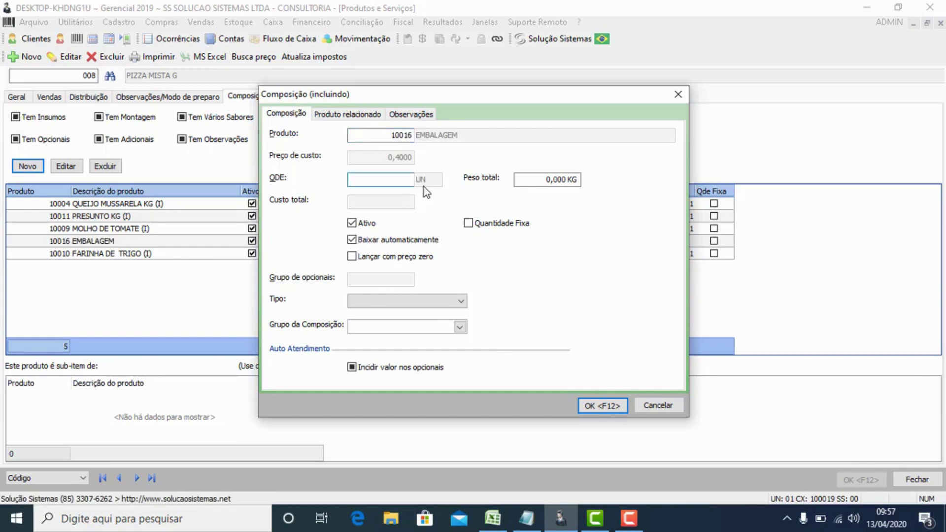
pyautogui.write('1')
pyautogui.press('Return')
pyautogui.click(366, 257)
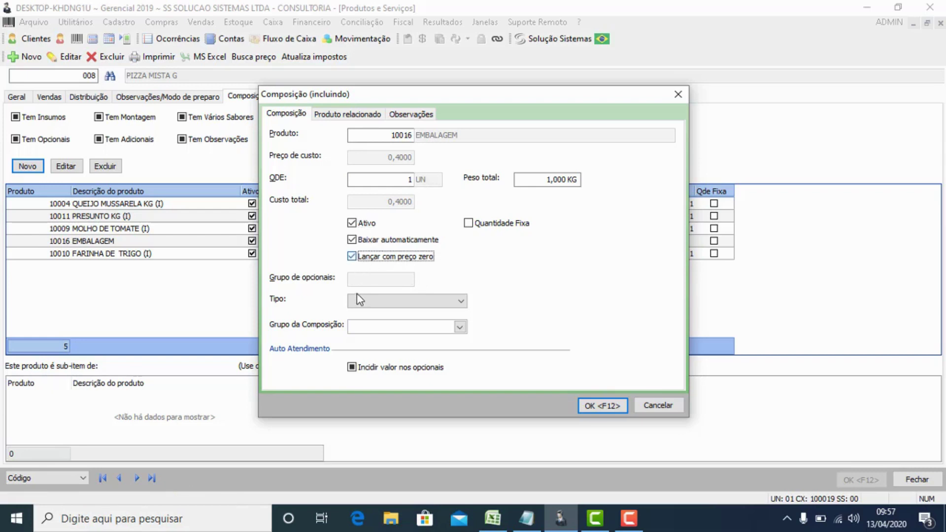
pyautogui.click(357, 300)
pyautogui.click(370, 317)
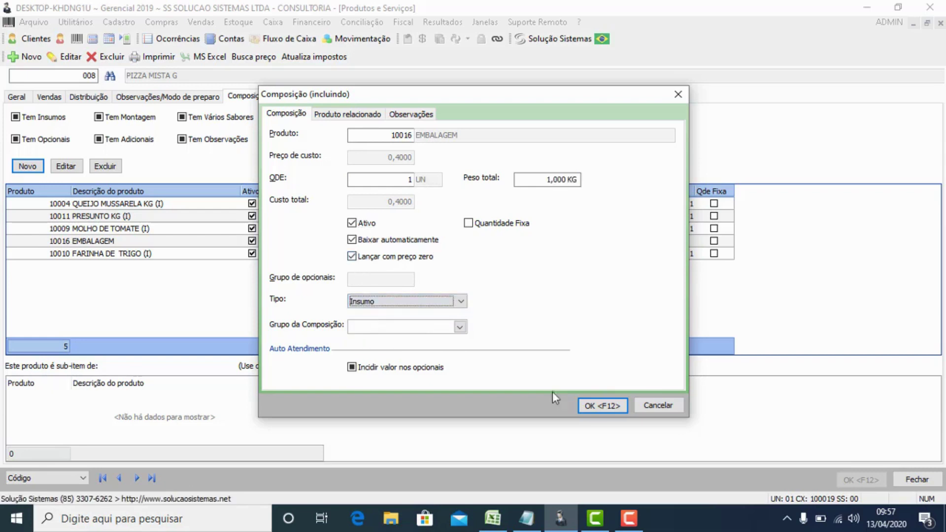
pyautogui.click(590, 410)
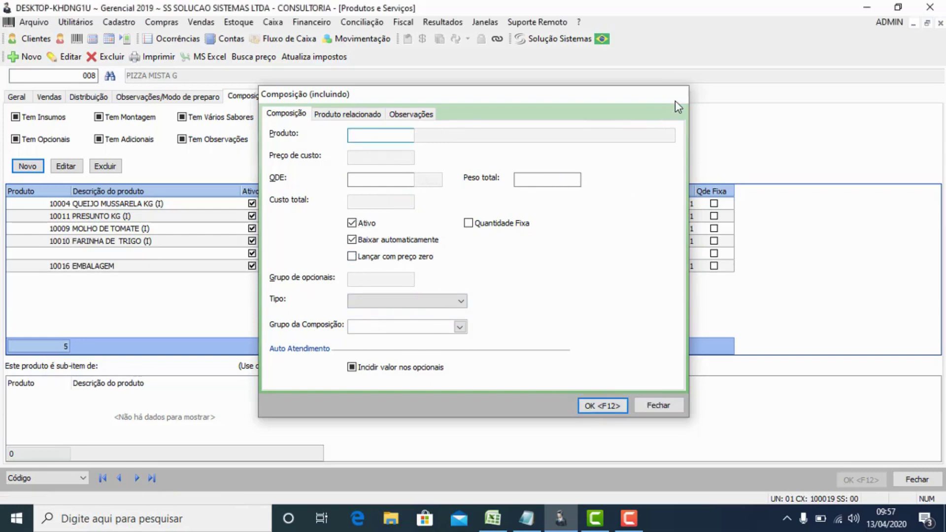
pyautogui.click(676, 98)
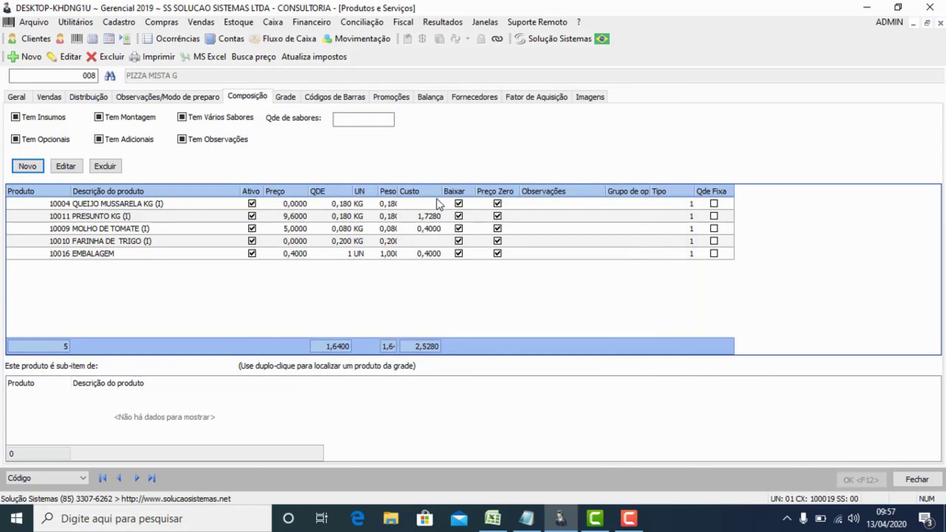
# - Check the costs of the QUEIJO MUSSARELA and FARINHA DE TRIGO items in the composition list
pyautogui.click(422, 204)
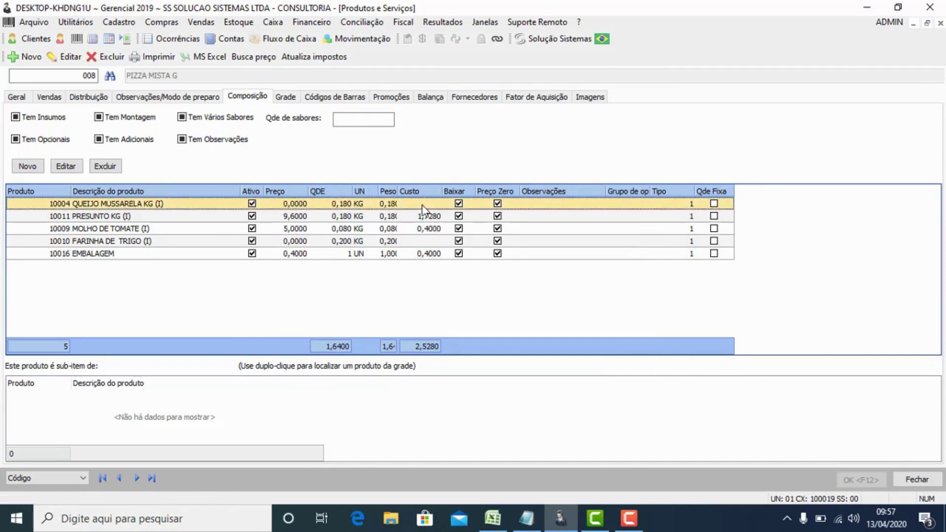
pyautogui.click(424, 244)
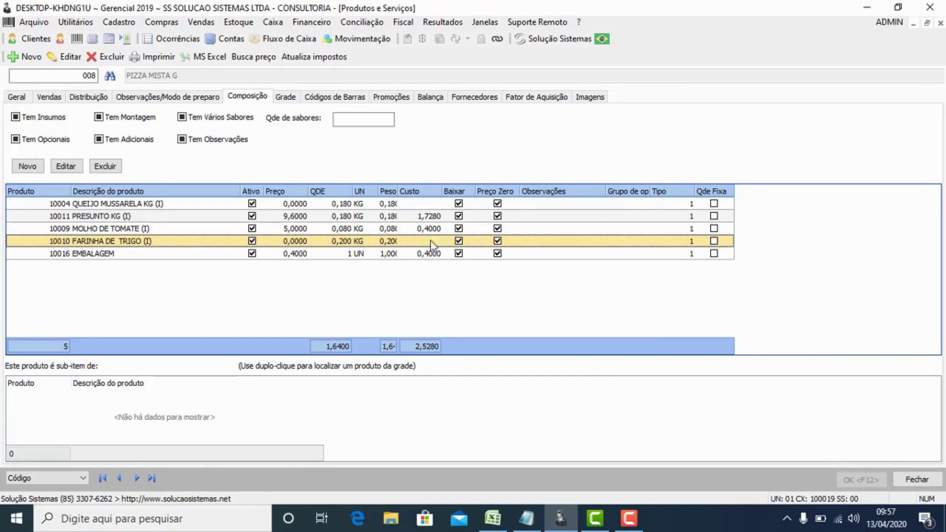
pyautogui.click(433, 206)
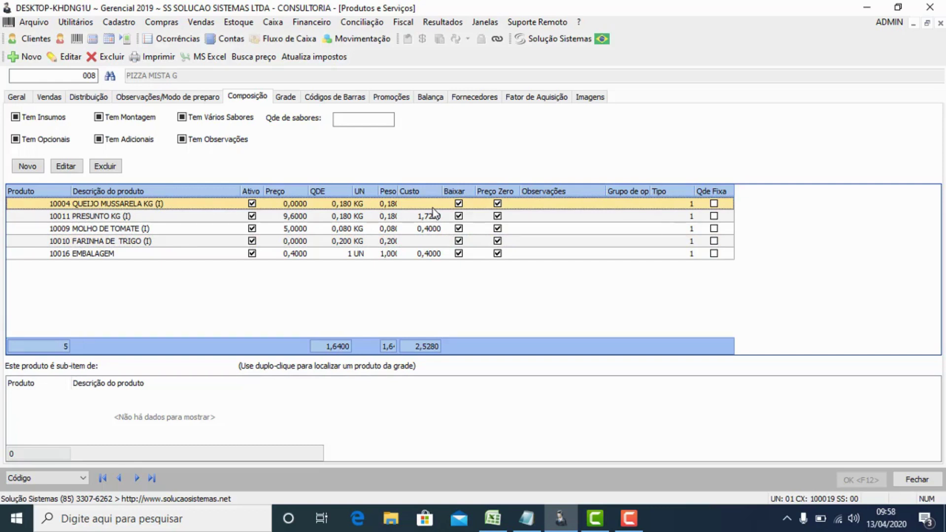
# - Check the individual costs of all five ingredients in the composition list of PIZZA MISTA G
pyautogui.click(367, 219)
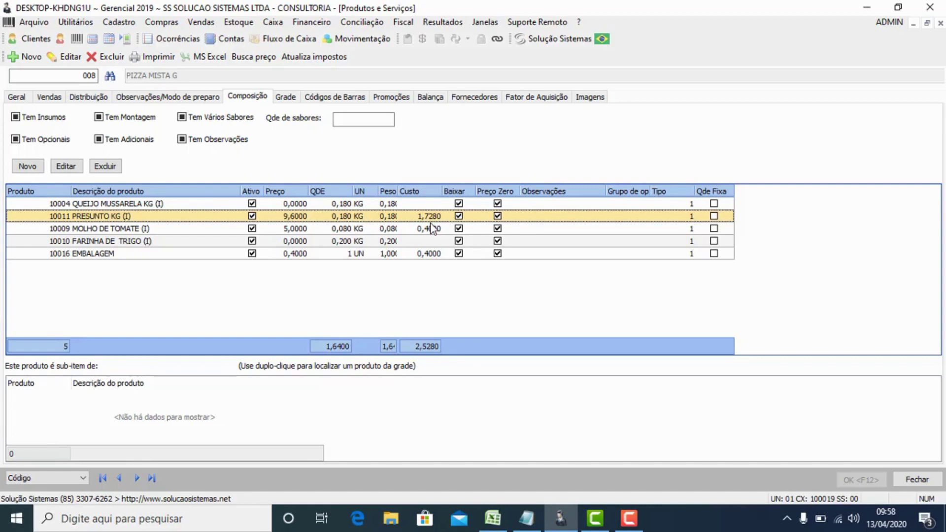
pyautogui.click(431, 258)
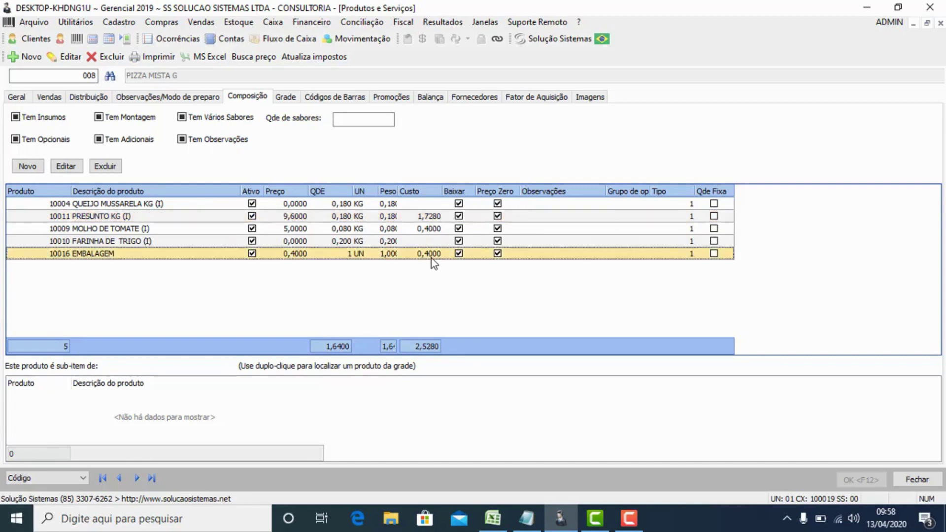
pyautogui.click(365, 231)
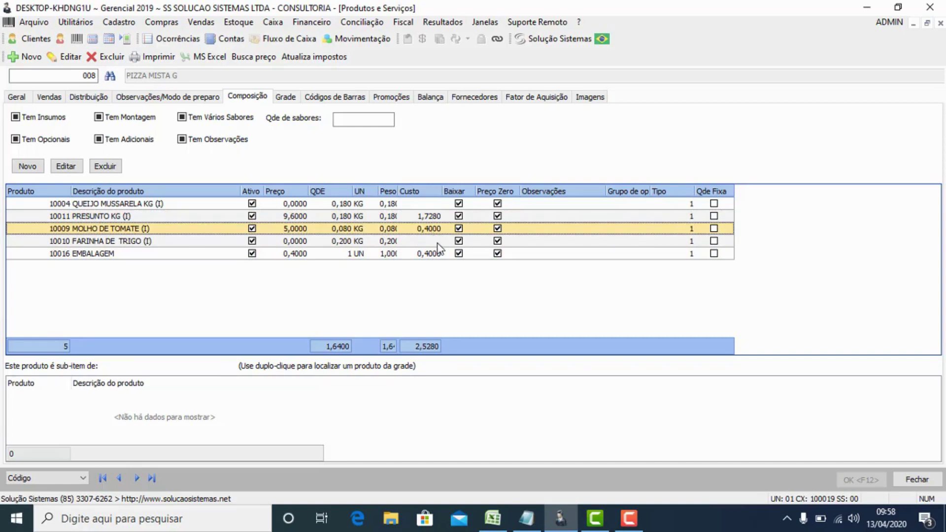
pyautogui.click(433, 207)
pyautogui.click(426, 243)
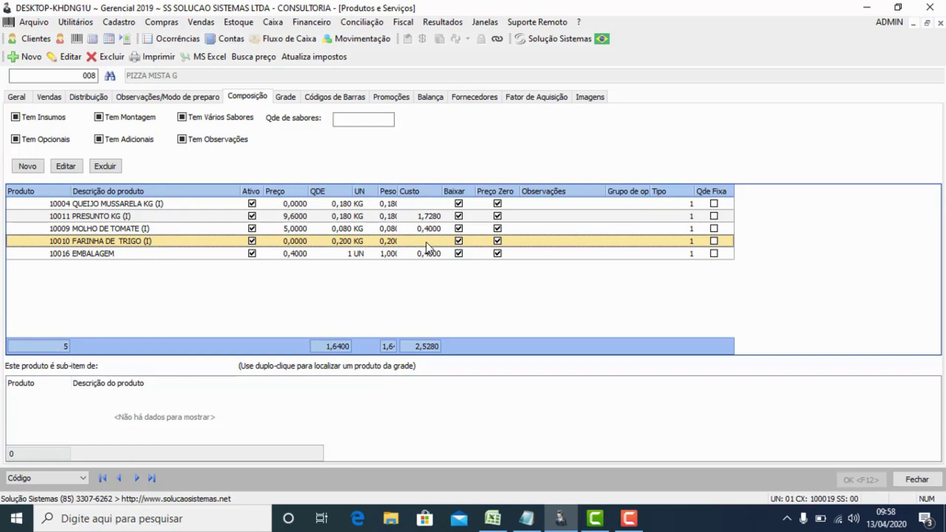
# - Review the Composição product type in the general data of PIZZA MISTA G against its list of ingredients
pyautogui.click(16, 97)
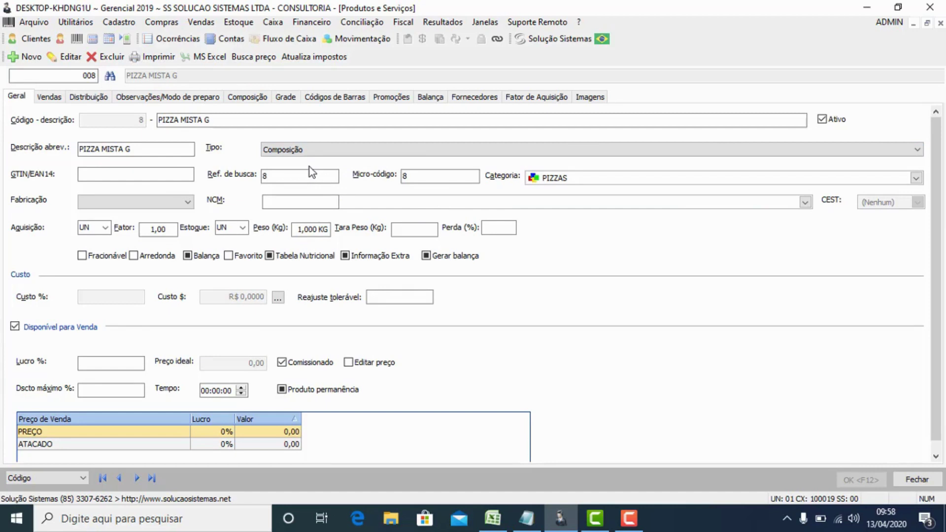
pyautogui.click(255, 100)
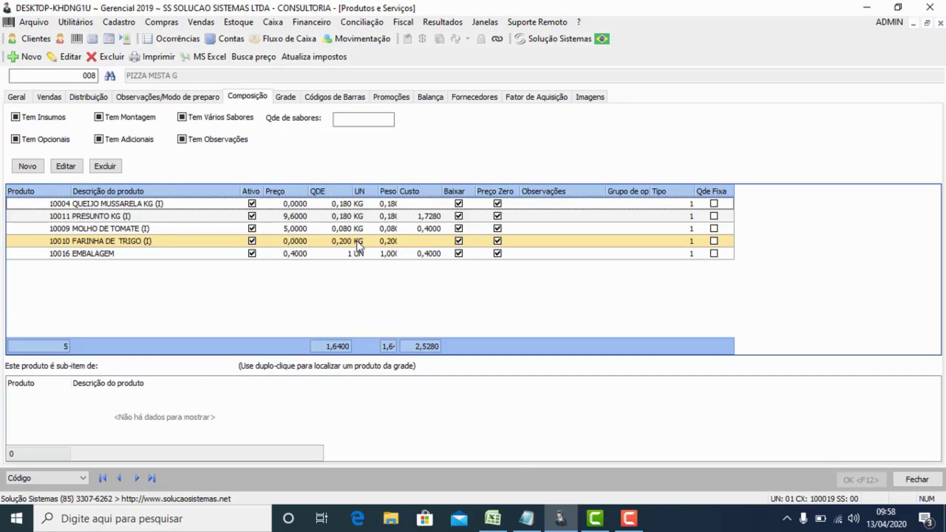
pyautogui.click(22, 98)
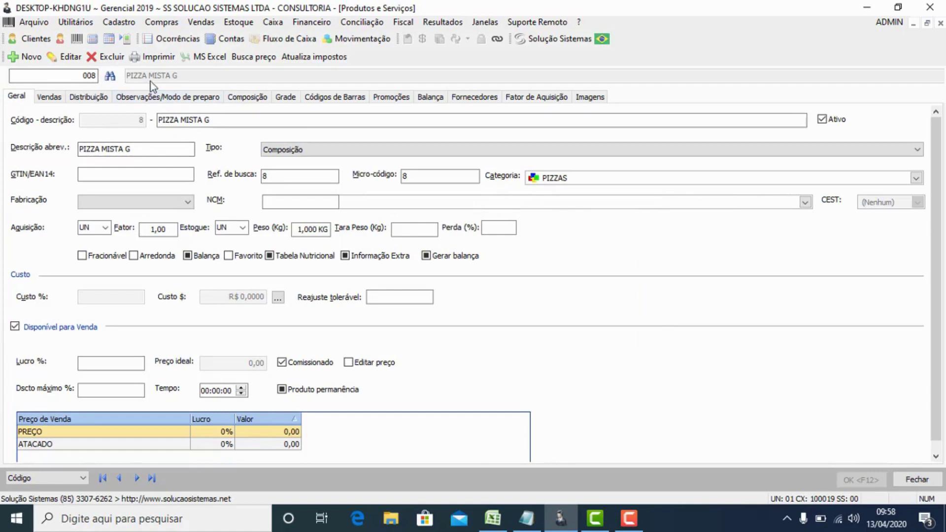
pyautogui.click(251, 96)
pyautogui.click(140, 232)
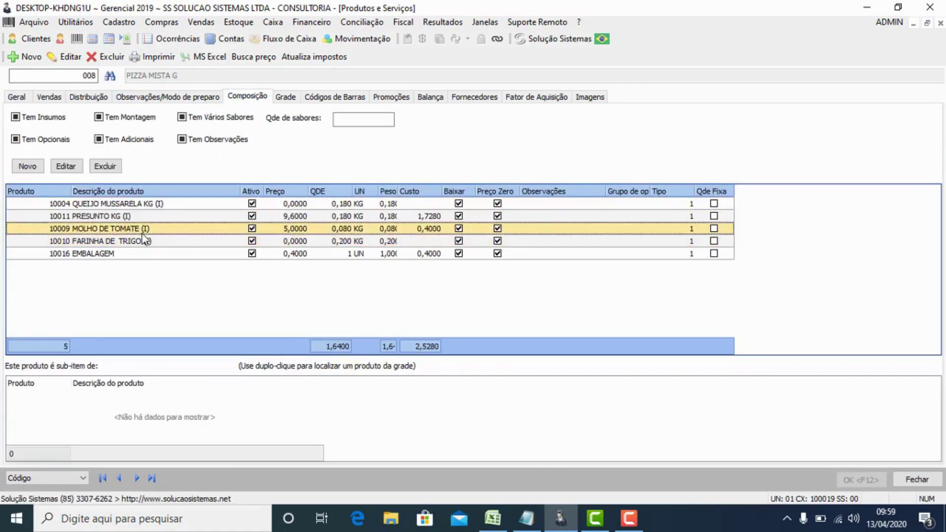
pyautogui.click(140, 242)
pyautogui.click(123, 255)
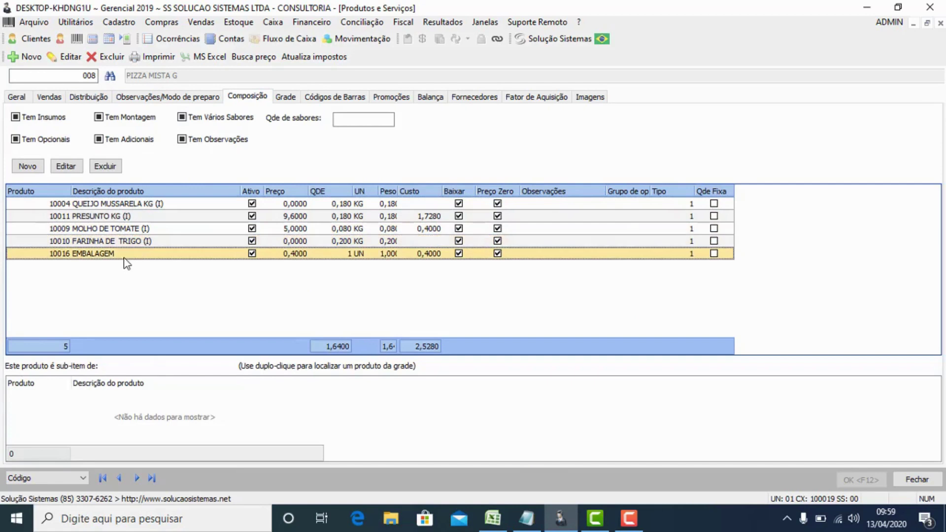
pyautogui.click(20, 101)
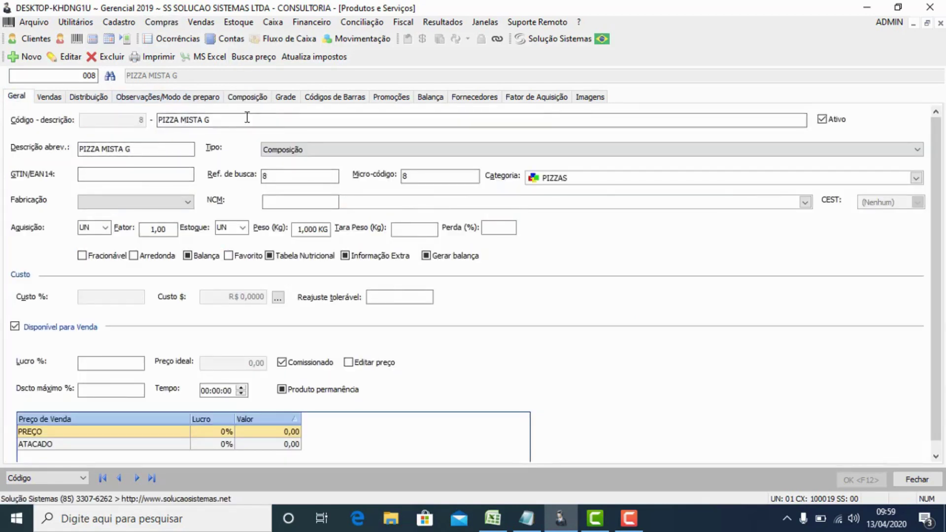
pyautogui.click(247, 97)
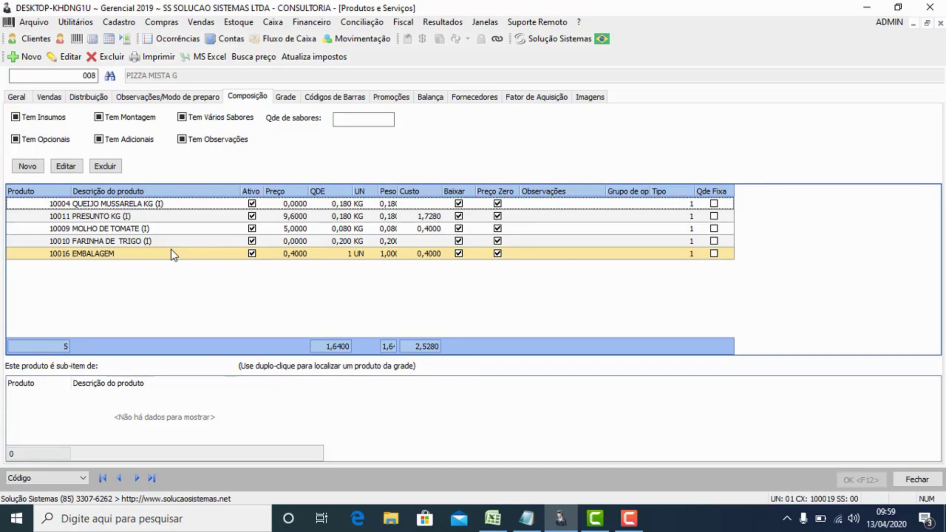
pyautogui.click(145, 233)
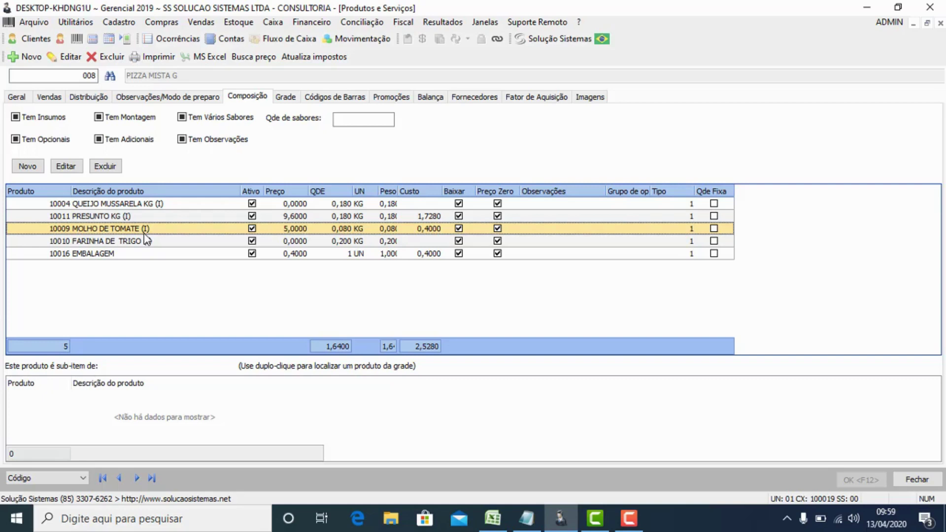
pyautogui.click(13, 97)
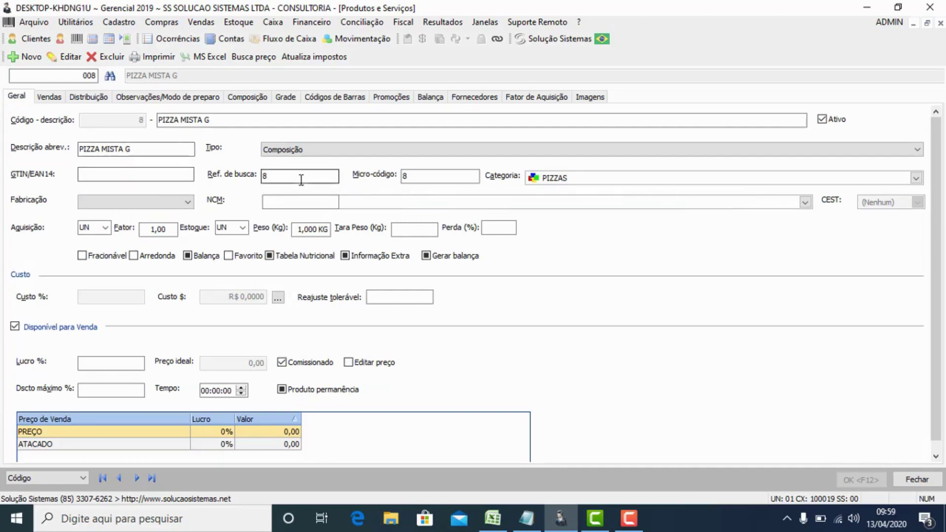
pyautogui.click(252, 97)
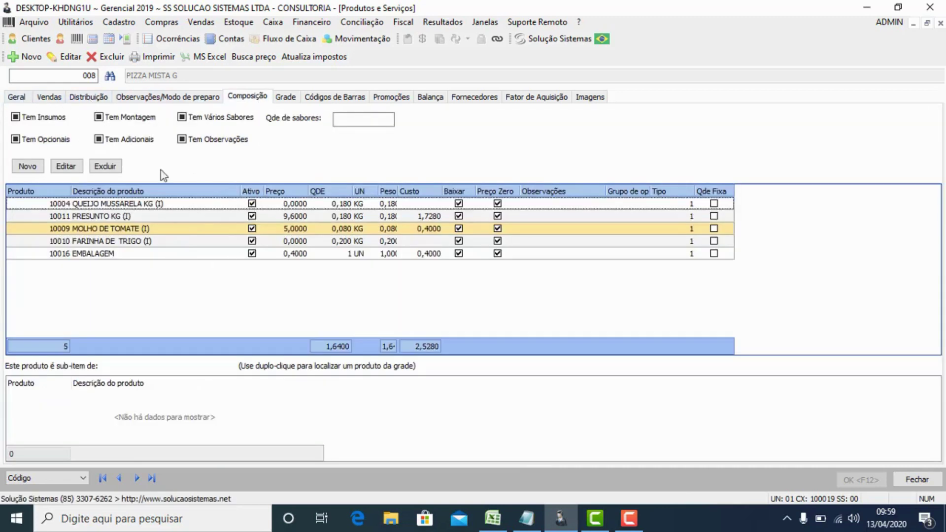
pyautogui.click(18, 97)
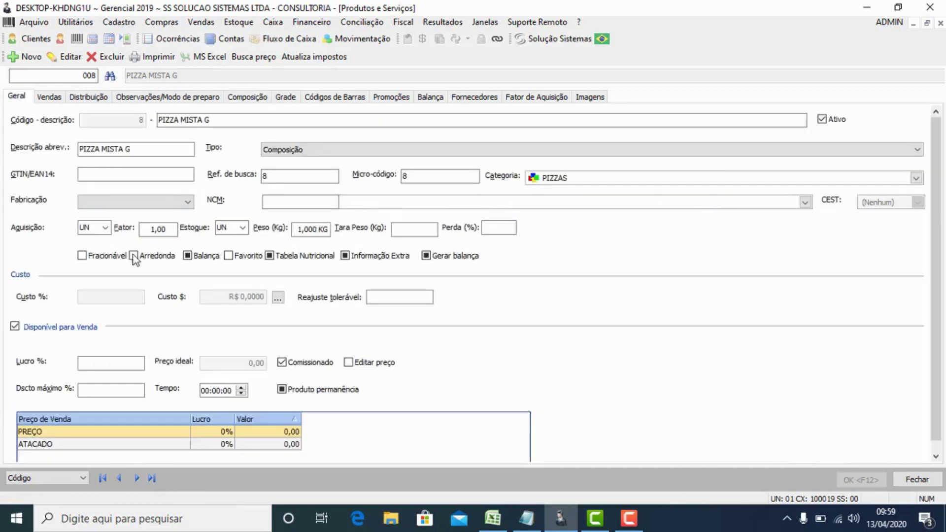
# - Go to the product COXINHA DE FRANGO and delete FILE DE FRANGO KG (I) from its composition, confirming the permanent removal
pyautogui.click(135, 477)
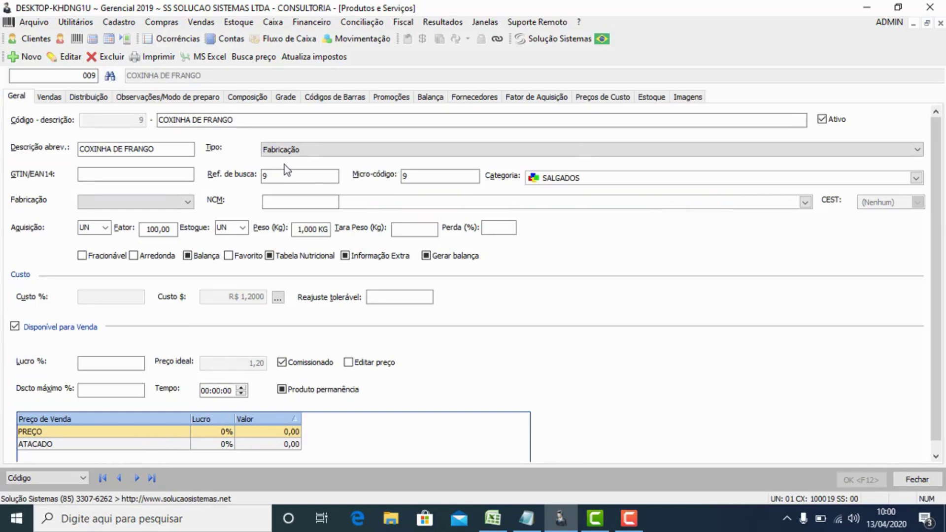
pyautogui.click(245, 97)
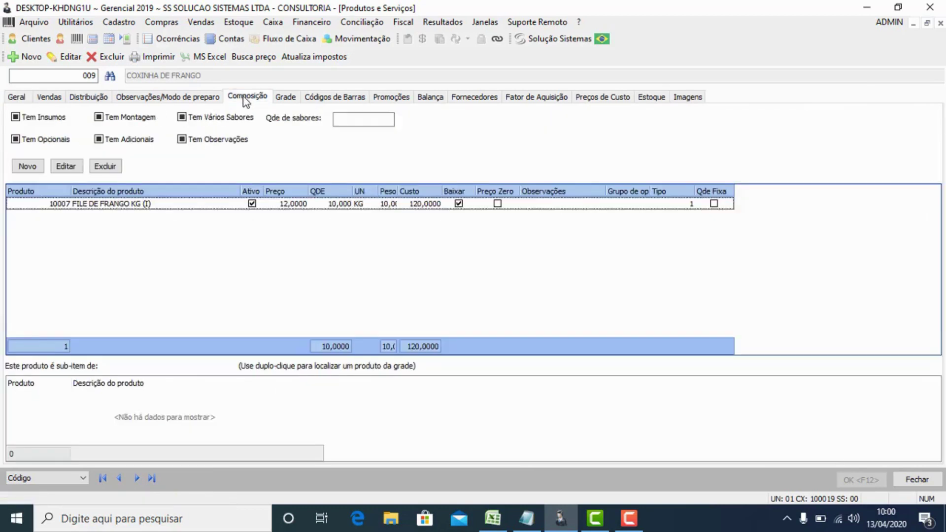
pyautogui.click(114, 207)
pyautogui.click(117, 171)
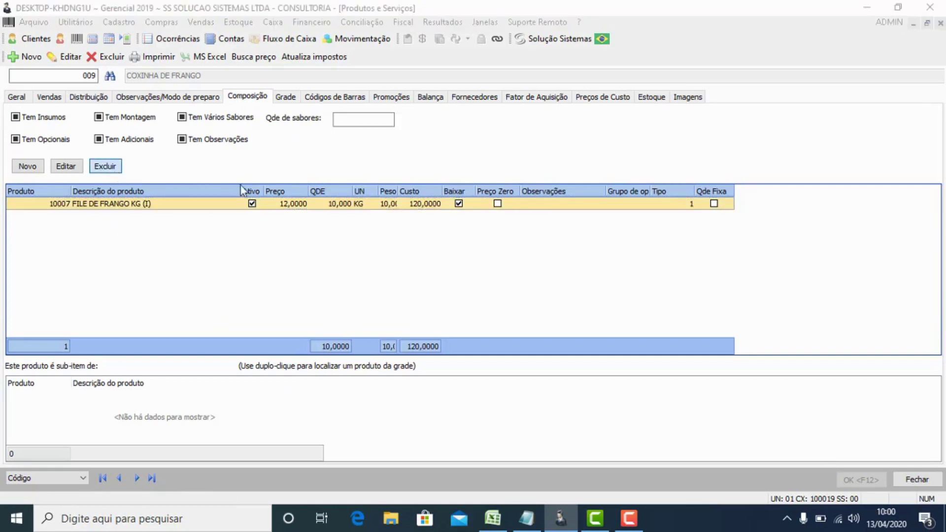
pyautogui.click(593, 403)
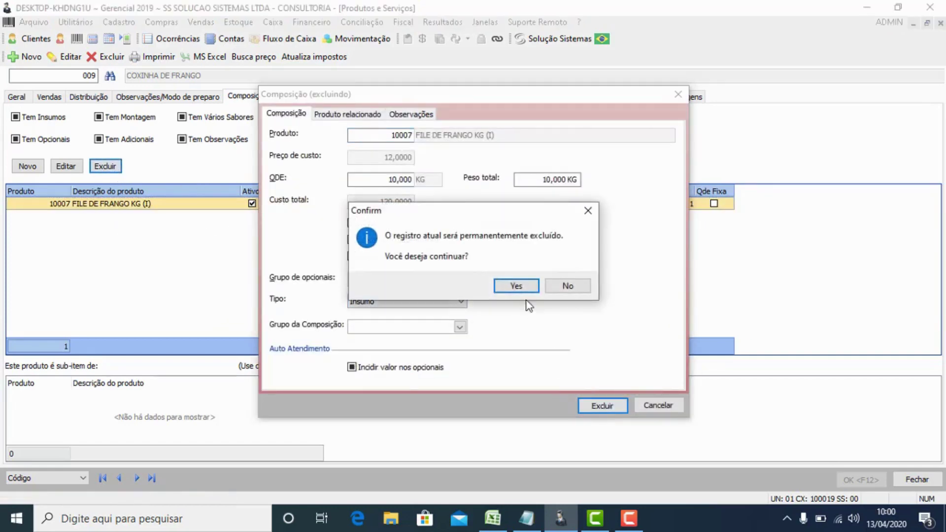
pyautogui.click(519, 287)
# - Set the acquisition factor of COXINHA DE FRANGO to 1 in its general data and save the product
pyautogui.click(20, 96)
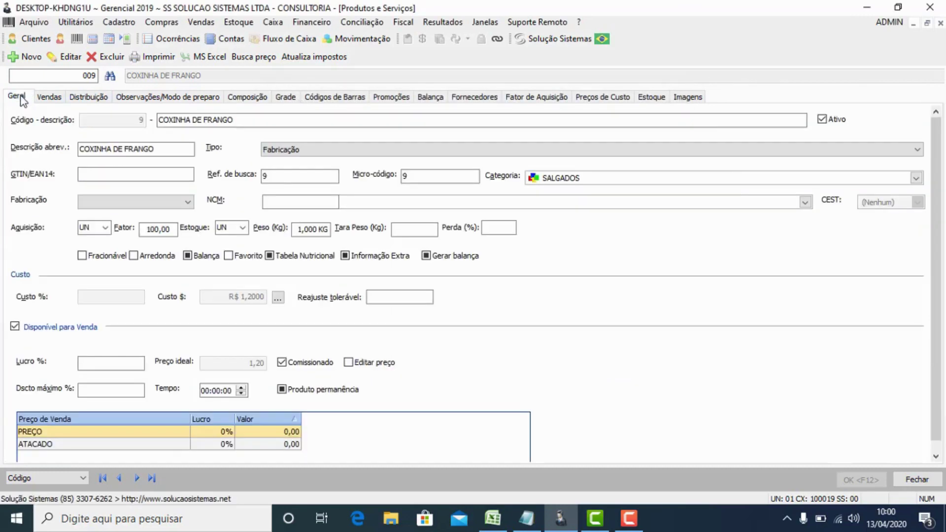
pyautogui.click(154, 231)
pyautogui.doubleClick(153, 230)
pyautogui.write('1')
pyautogui.press('Tab')
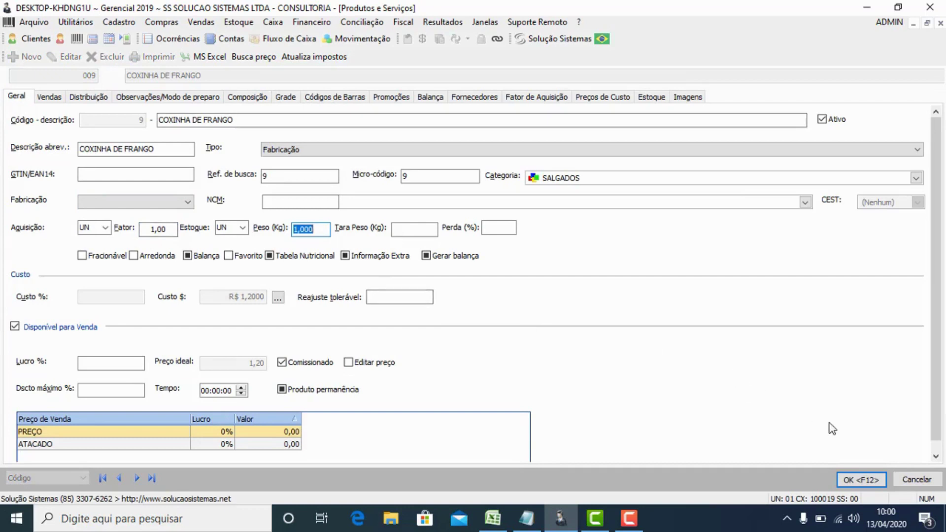
pyautogui.click(862, 481)
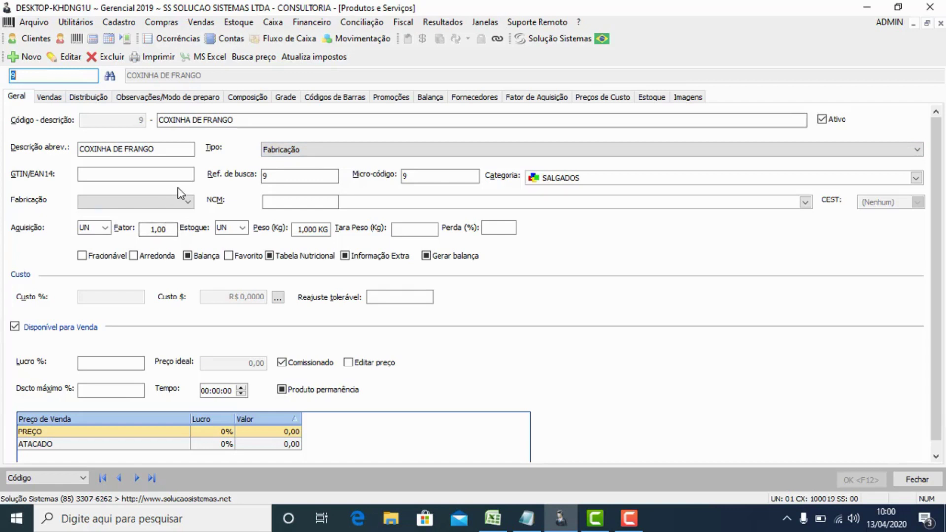
# - Check the composition of COXINHA DE FRANGO, set its acquisition factor to 20 and save the product
pyautogui.click(253, 96)
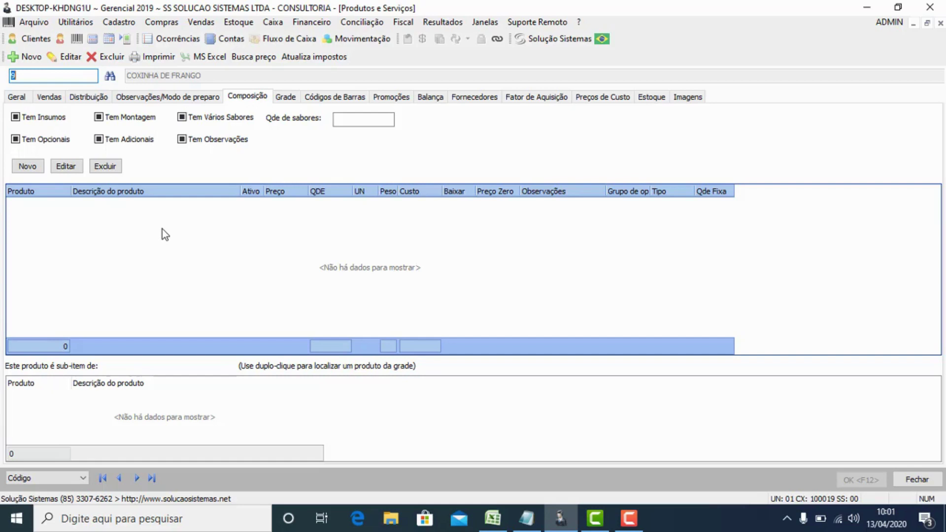
pyautogui.click(17, 97)
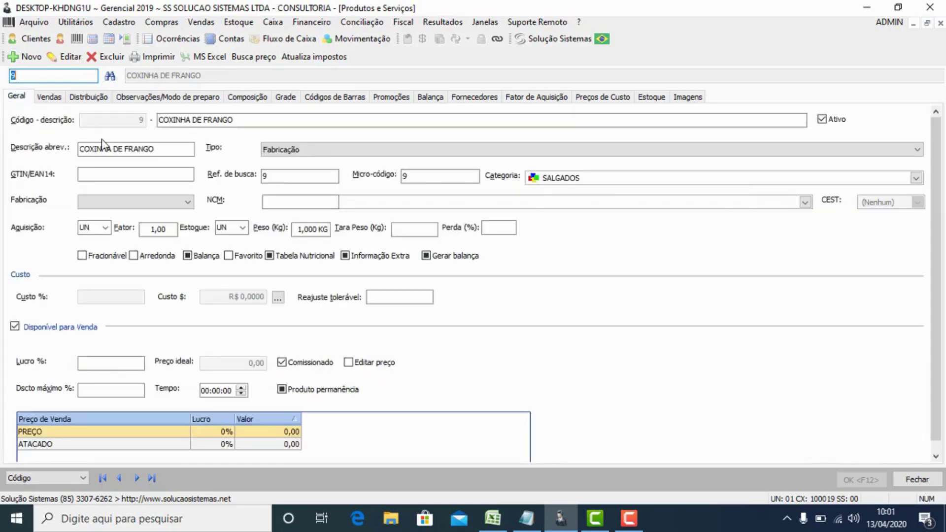
pyautogui.click(160, 231)
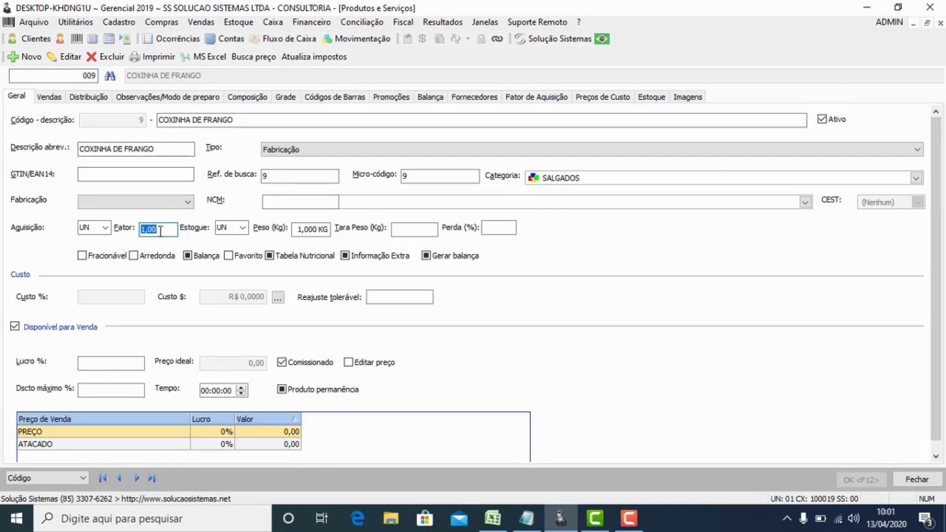
pyautogui.write('20')
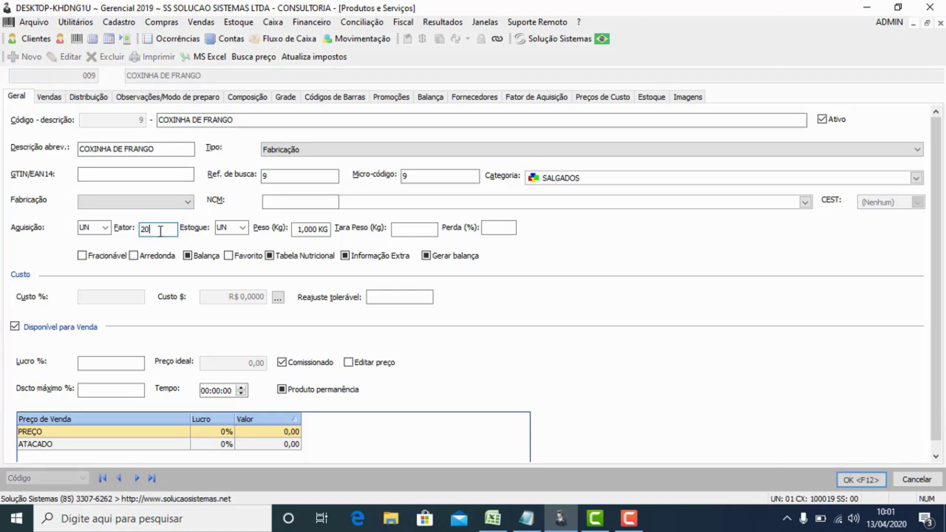
pyautogui.press('Tab')
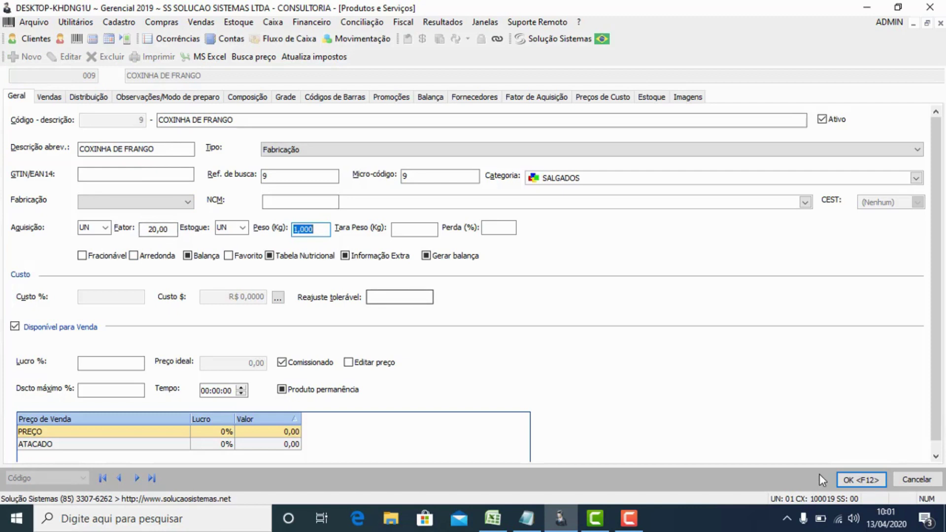
pyautogui.click(870, 484)
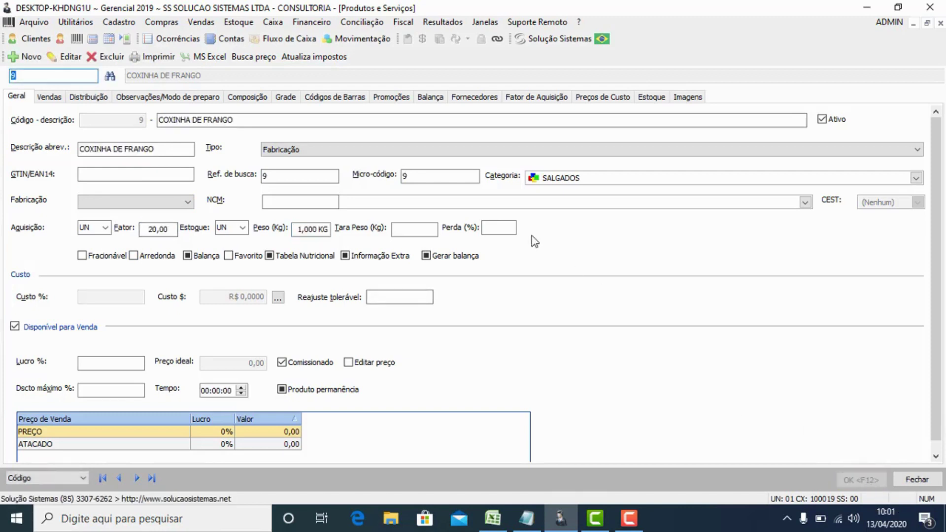
# - Add FARINHA DE TRIGO (I) to the composition of COXINHA DE FRANGO as an Insumo with quantity 0,830 KG, posted at zero price
pyautogui.click(252, 97)
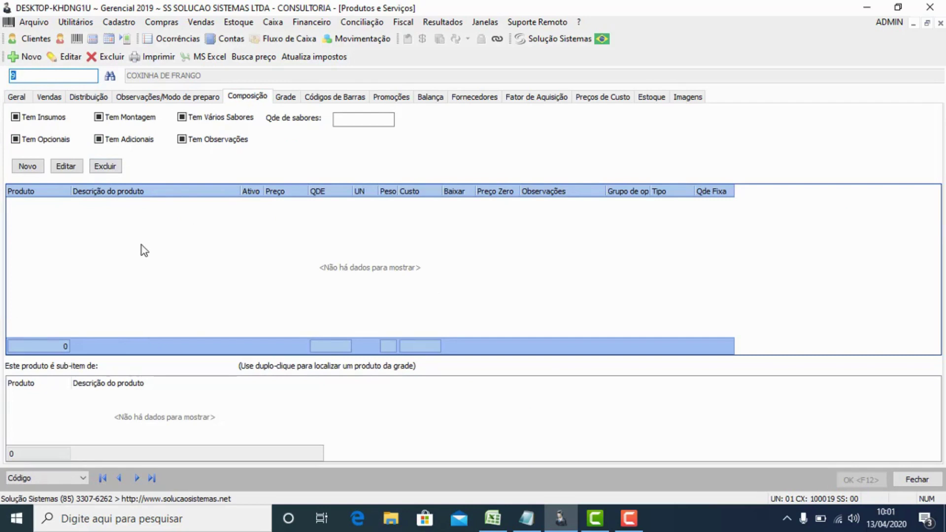
pyautogui.click(33, 167)
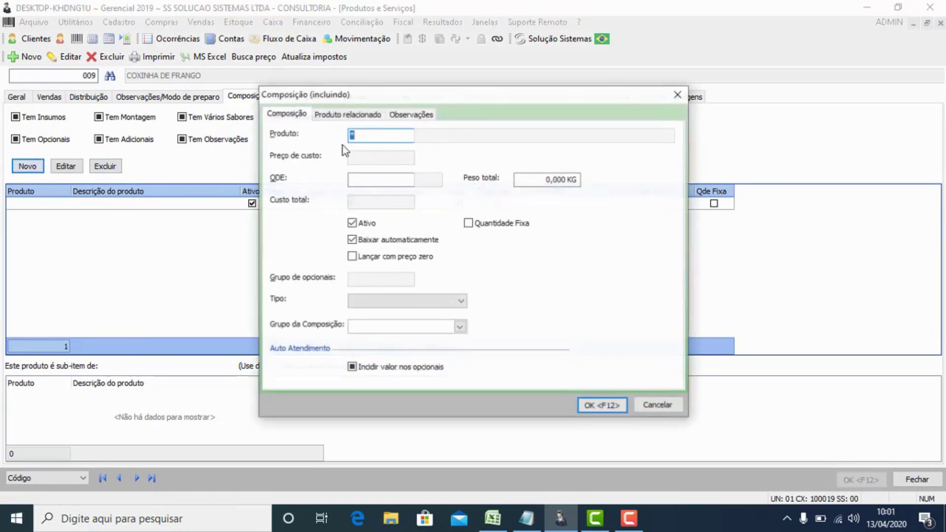
pyautogui.write('*10010')
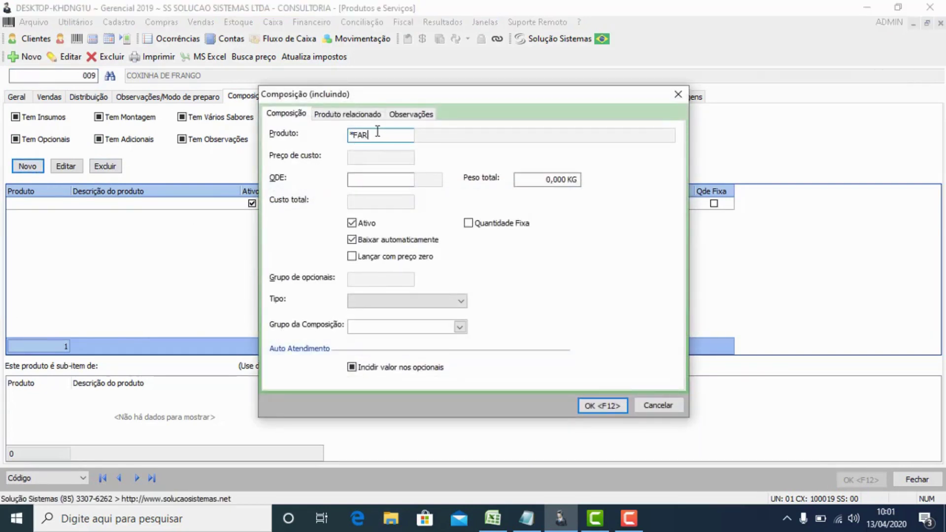
pyautogui.press('Return')
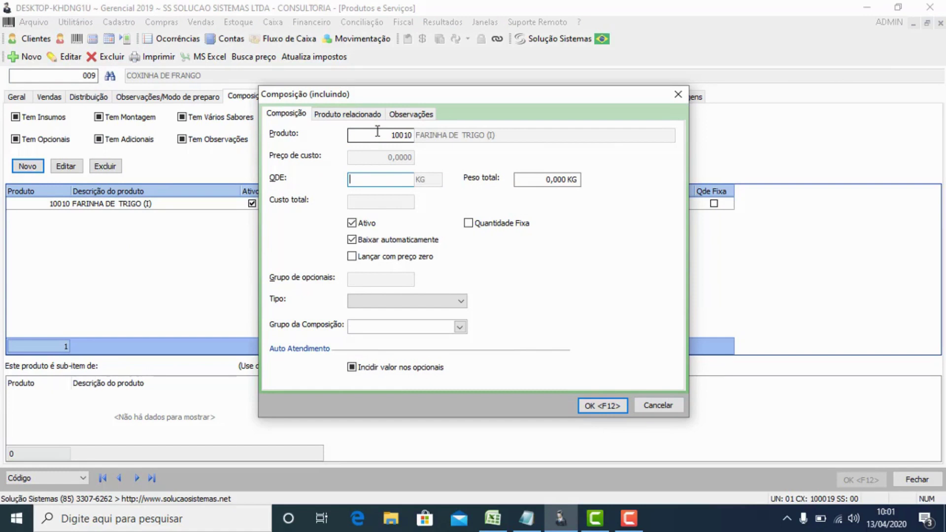
pyautogui.write(',')
pyautogui.press('BackSpace')
pyautogui.write(',830')
pyautogui.click(377, 131)
pyautogui.click(396, 257)
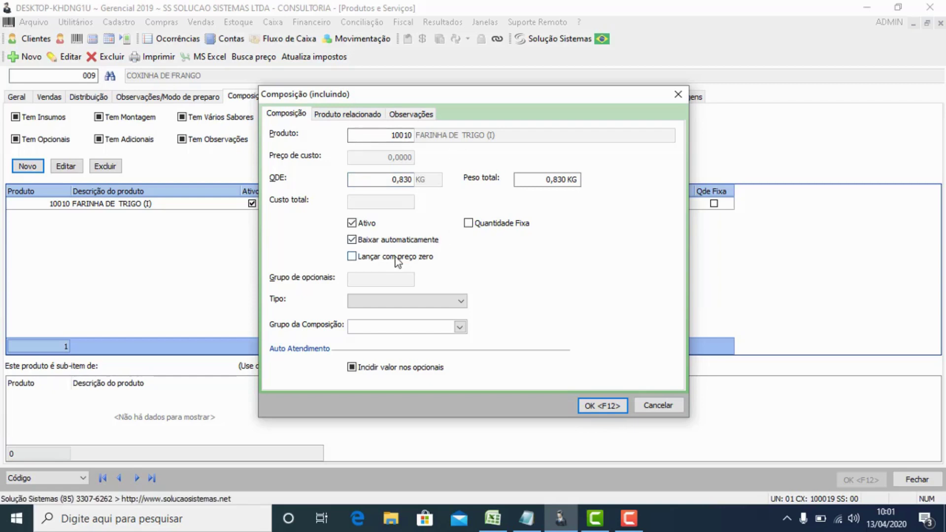
pyautogui.click(367, 301)
pyautogui.click(365, 314)
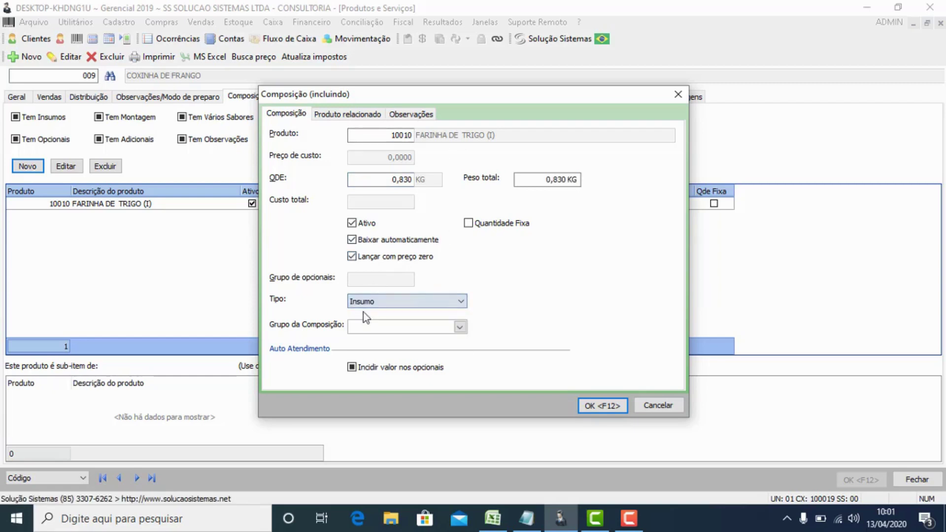
pyautogui.click(598, 406)
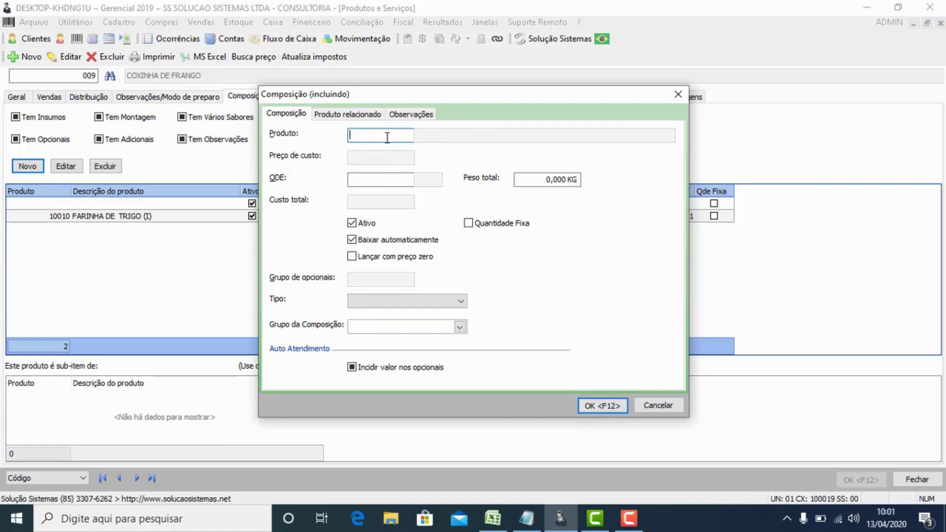
# - Add FILE DE FRANGO KG (I), code 10007, to the composition as an Insumo with quantity 0,550 KG, posted at zero price
pyautogui.write('FILE DE FR')
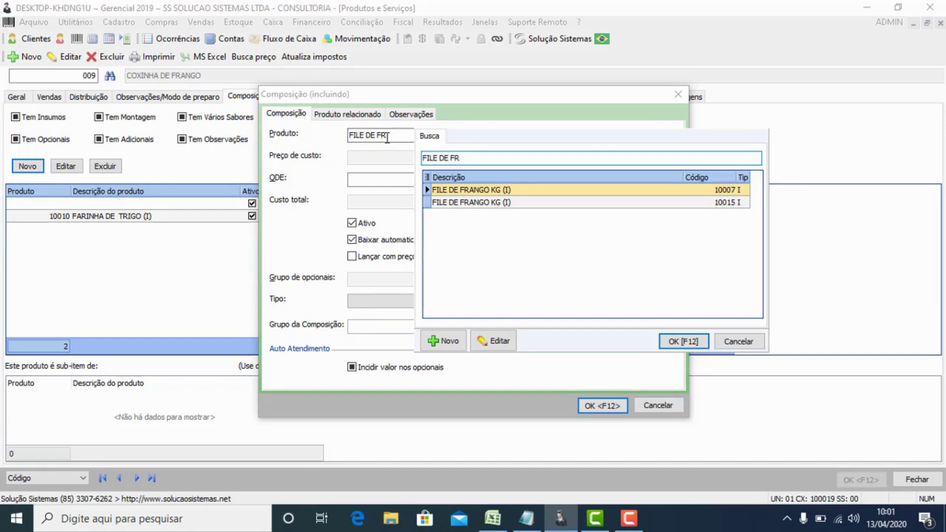
pyautogui.press('Down')
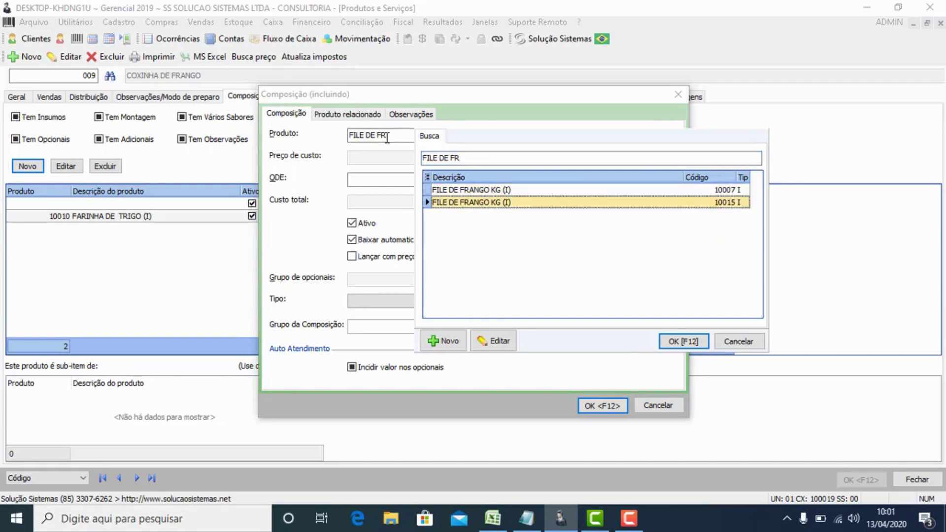
pyautogui.press('Up')
pyautogui.press('Return')
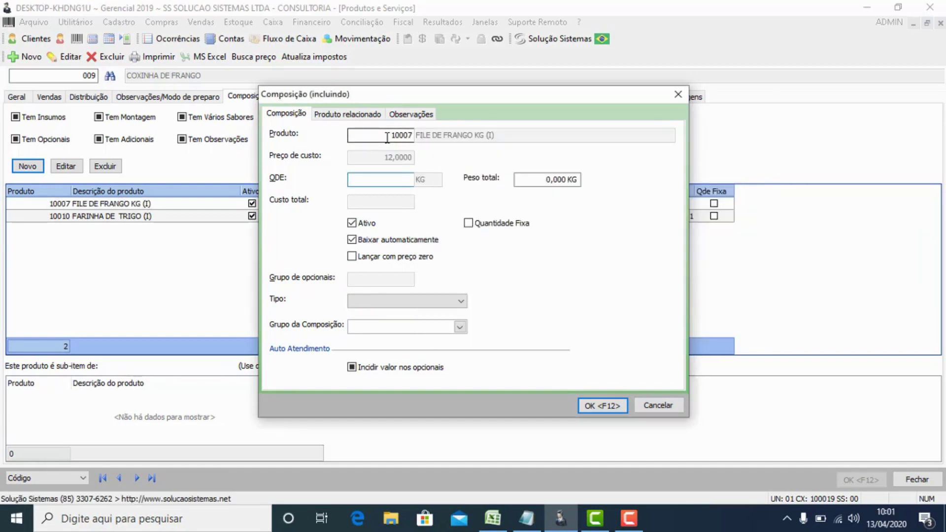
pyautogui.write(',300')
pyautogui.press('BackSpace')
pyautogui.press('BackSpace')
pyautogui.press('BackSpace')
pyautogui.write('550')
pyautogui.press('Tab')
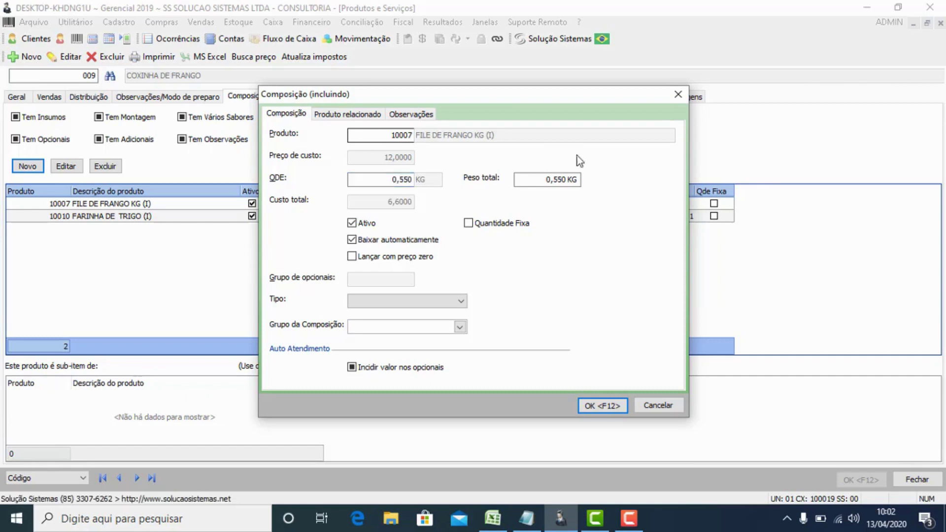
pyautogui.click(374, 256)
pyautogui.click(363, 300)
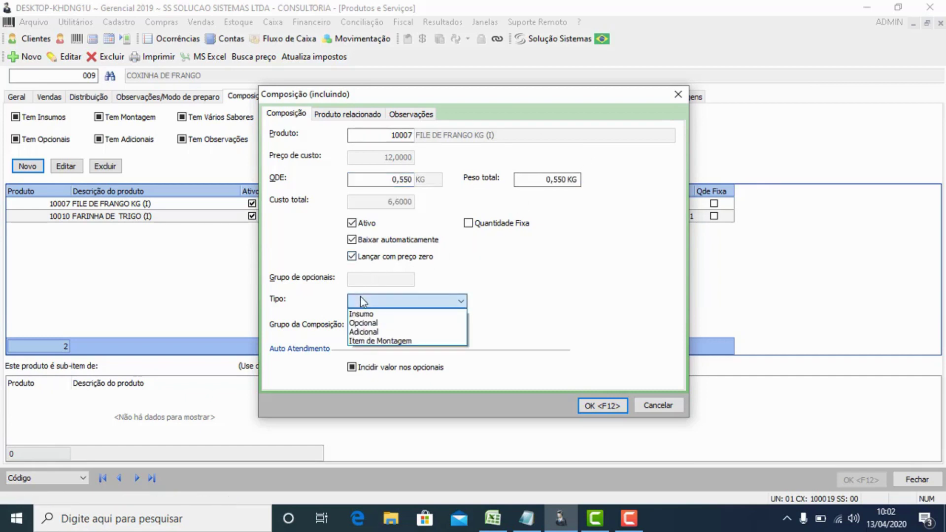
pyautogui.click(362, 314)
pyautogui.click(602, 406)
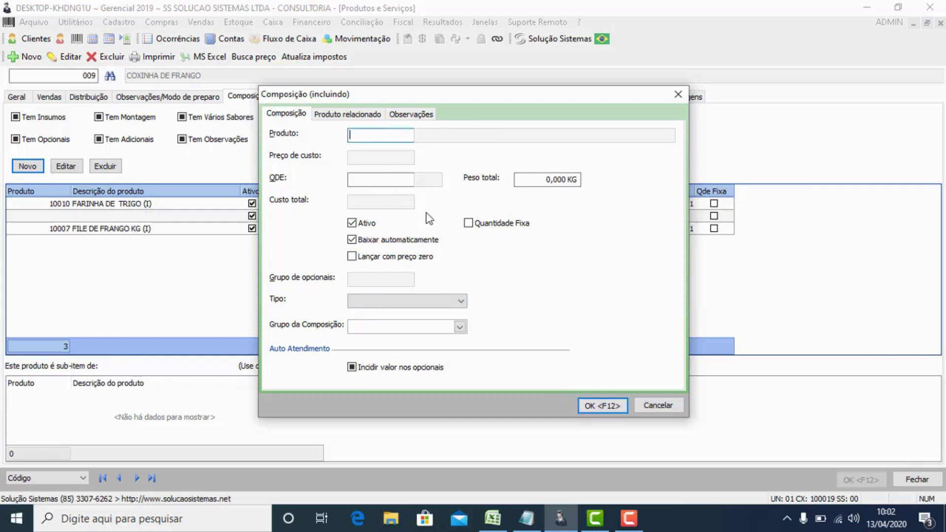
# - Add LEITE INTEGRAL (I), code 10006, as an Insumo with quantity 1,500 LT at zero price, and finish adding composition items
pyautogui.write('10006')
pyautogui.press('Tab')
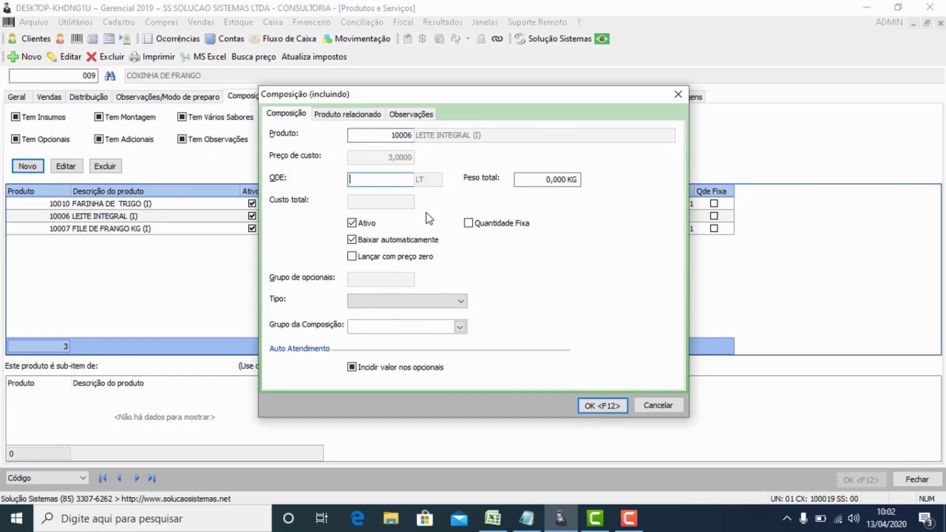
pyautogui.write(',')
pyautogui.write('600')
pyautogui.press('BackSpace')
pyautogui.press('BackSpace')
pyautogui.press('BackSpace')
pyautogui.press('BackSpace')
pyautogui.write('1,5')
pyautogui.press('Tab')
pyautogui.click(392, 257)
pyautogui.click(363, 306)
pyautogui.click(365, 315)
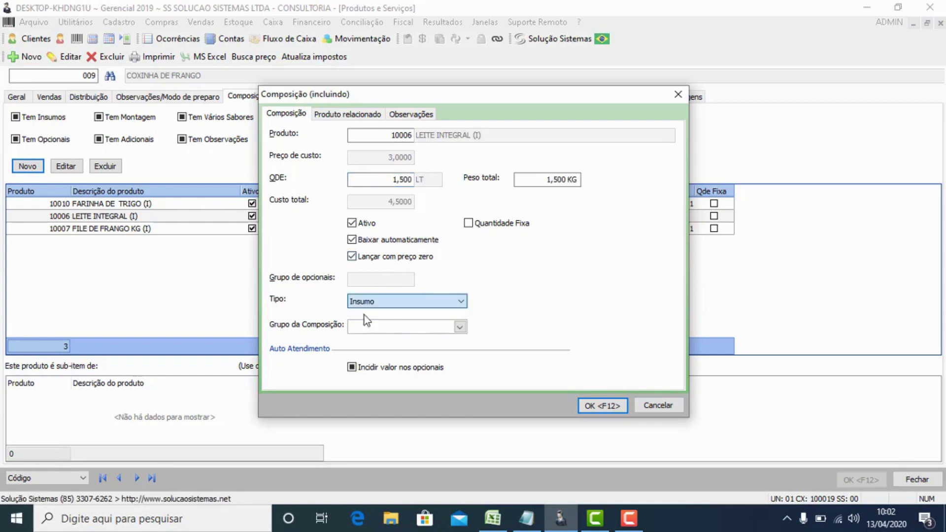
pyautogui.click(604, 405)
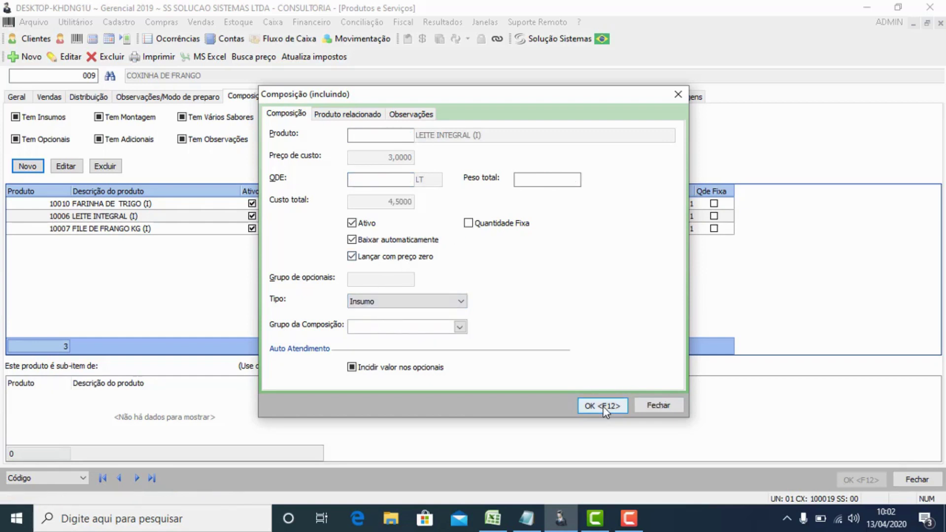
pyautogui.click(677, 94)
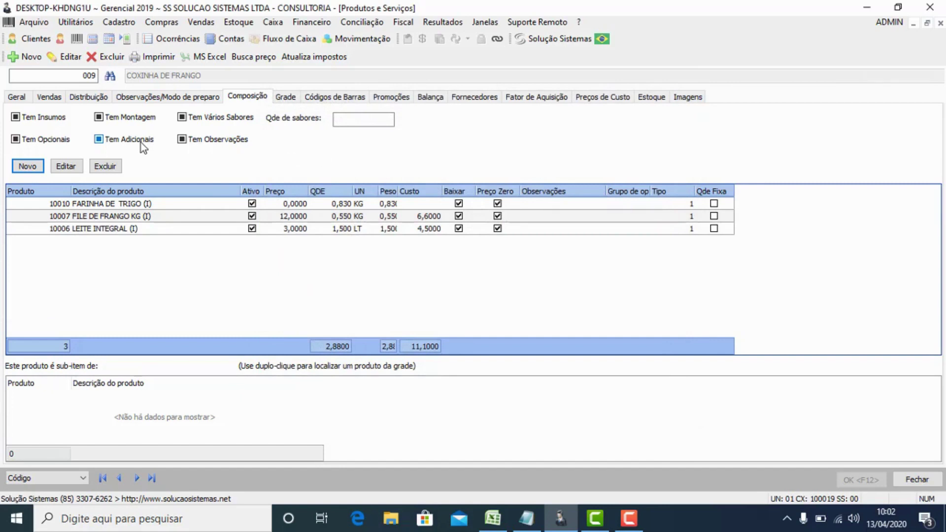
# - Review the general data of COXINHA DE FRANGO against the quantities and costs of the ingredients in its composition
pyautogui.click(20, 96)
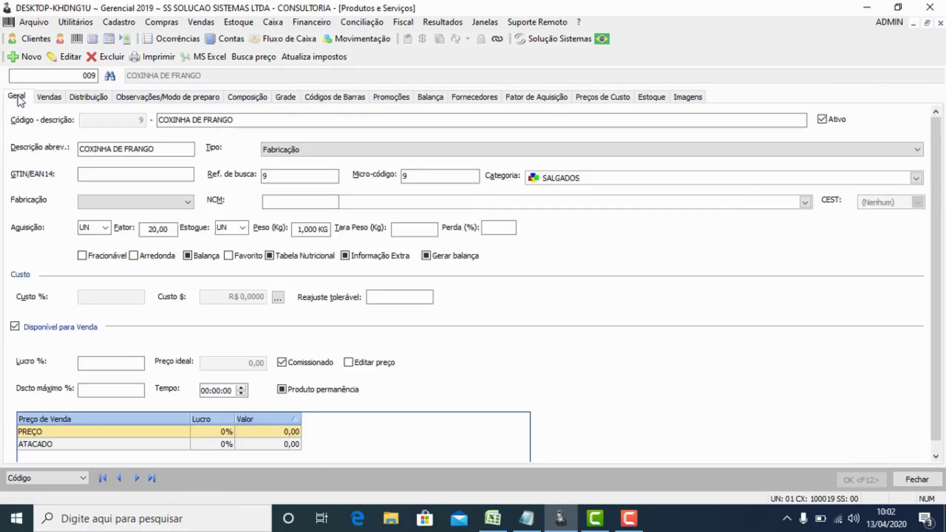
pyautogui.click(245, 98)
pyautogui.click(167, 217)
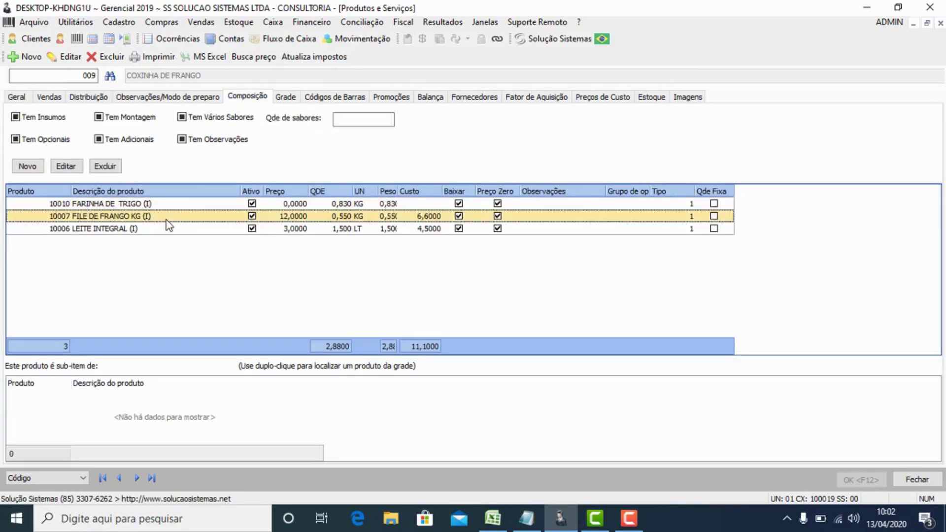
pyautogui.click(191, 230)
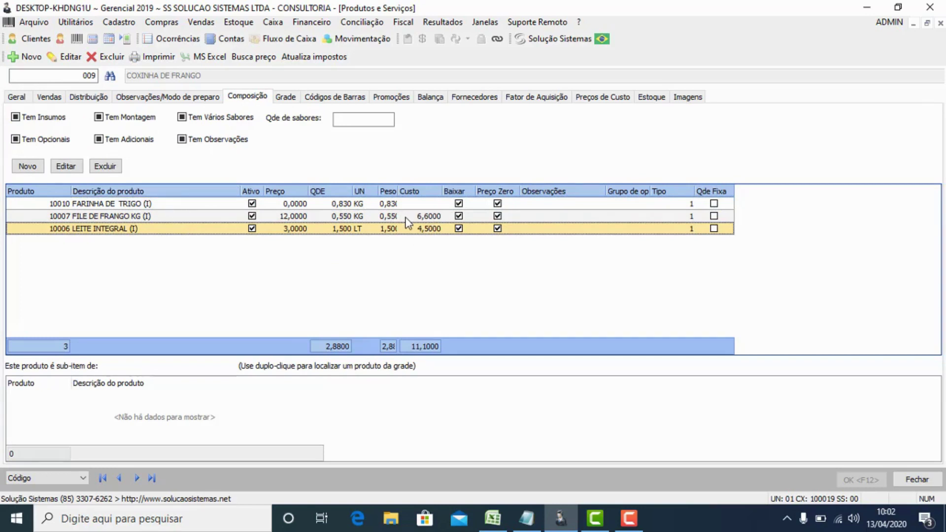
pyautogui.click(335, 222)
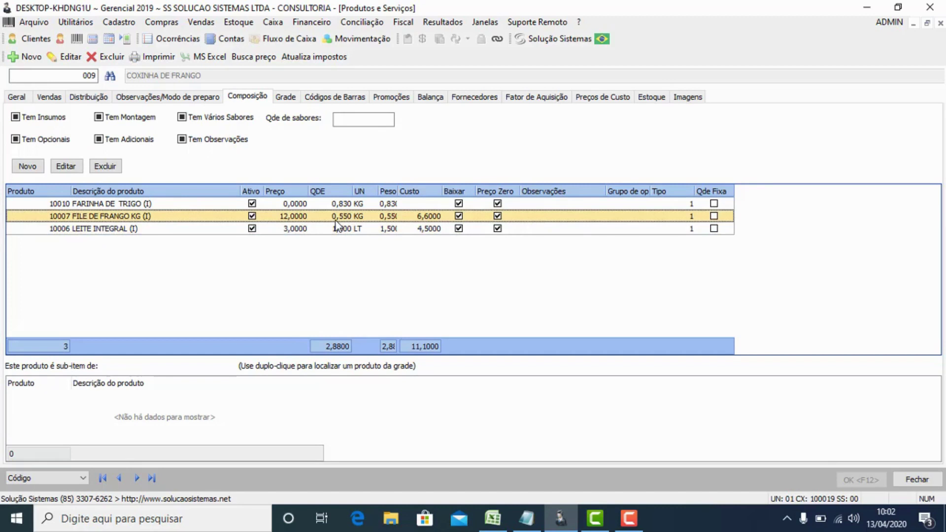
pyautogui.click(421, 204)
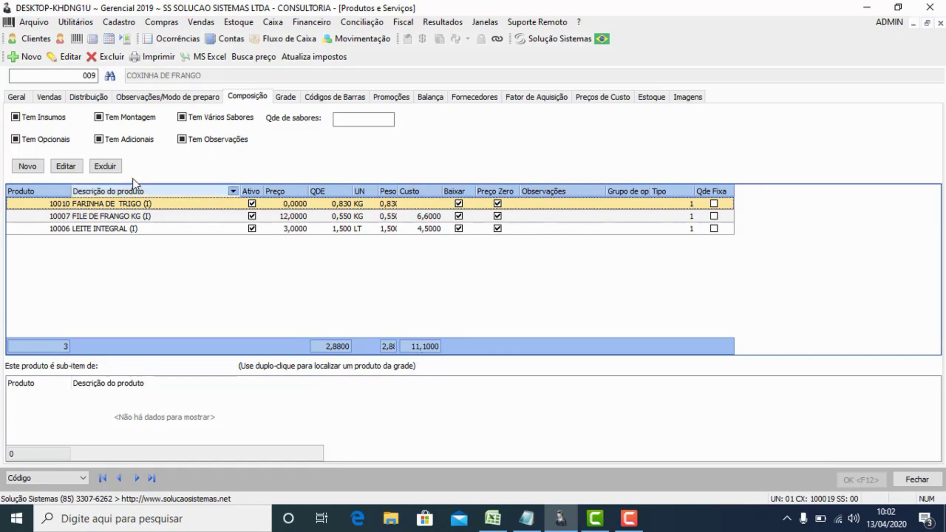
pyautogui.click(16, 97)
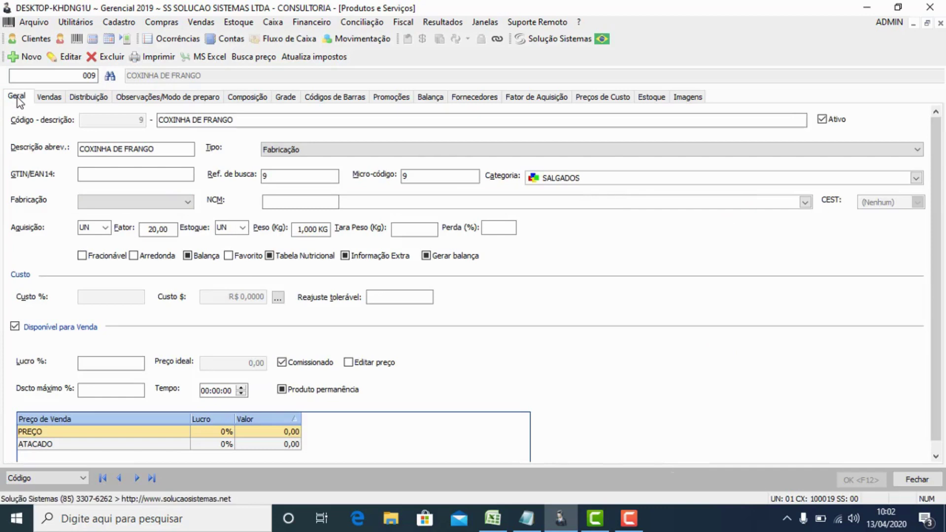
pyautogui.click(126, 150)
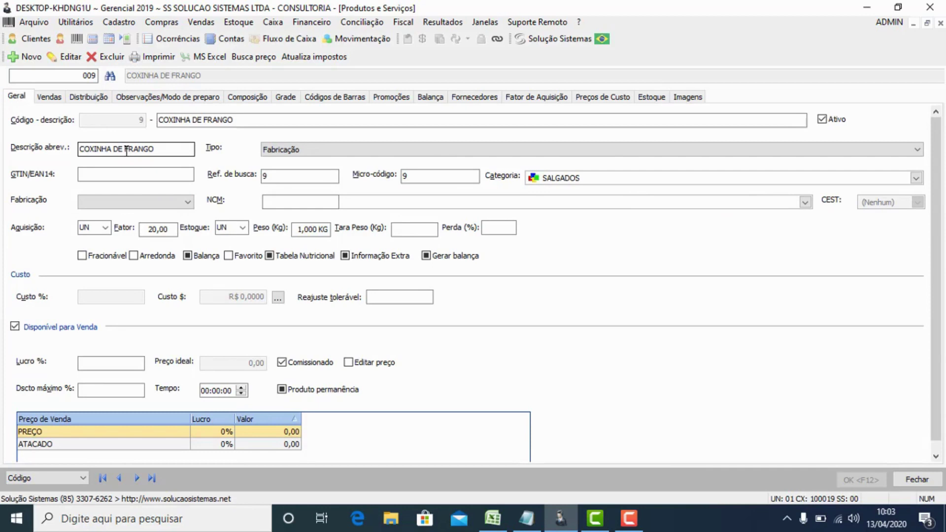
# - Compare the type, units and acquisition factor in the general data of RED LABEL DOSE and RED LABEL CLUB
pyautogui.click(138, 478)
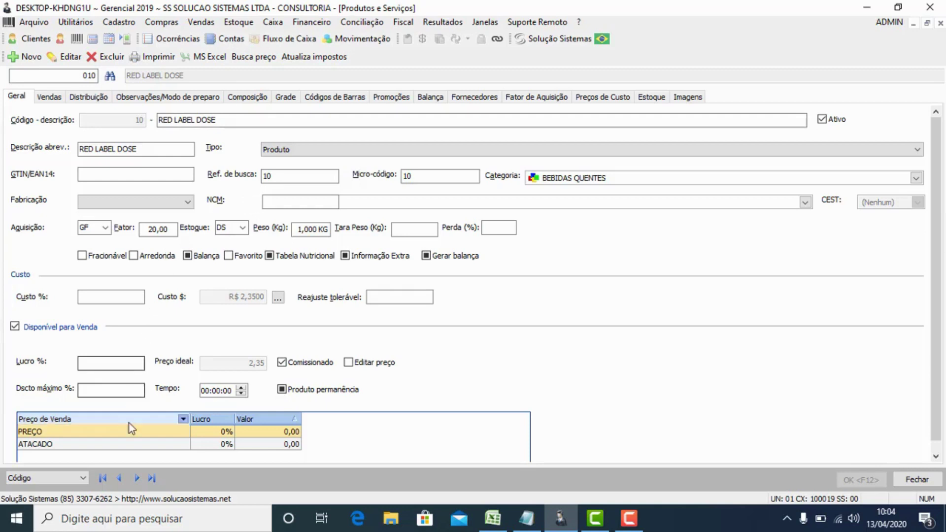
pyautogui.click(137, 478)
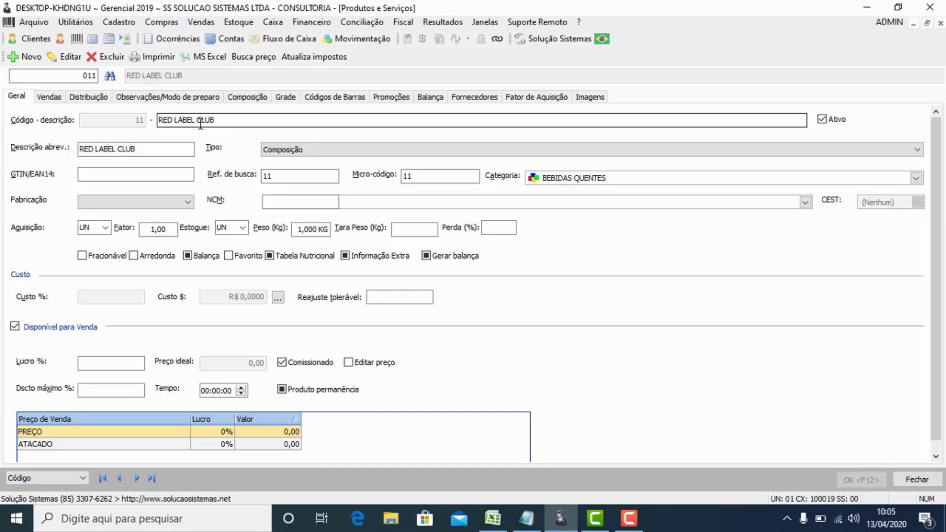
pyautogui.click(120, 478)
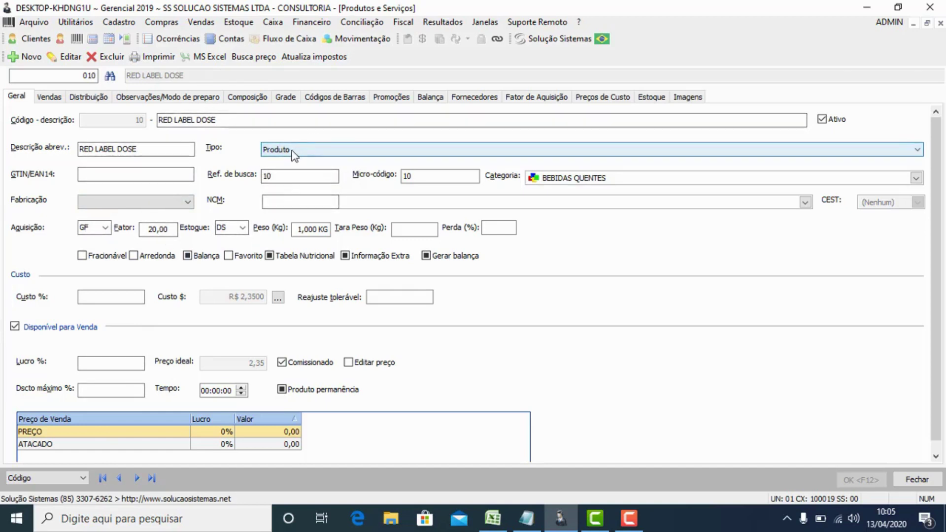
pyautogui.click(137, 478)
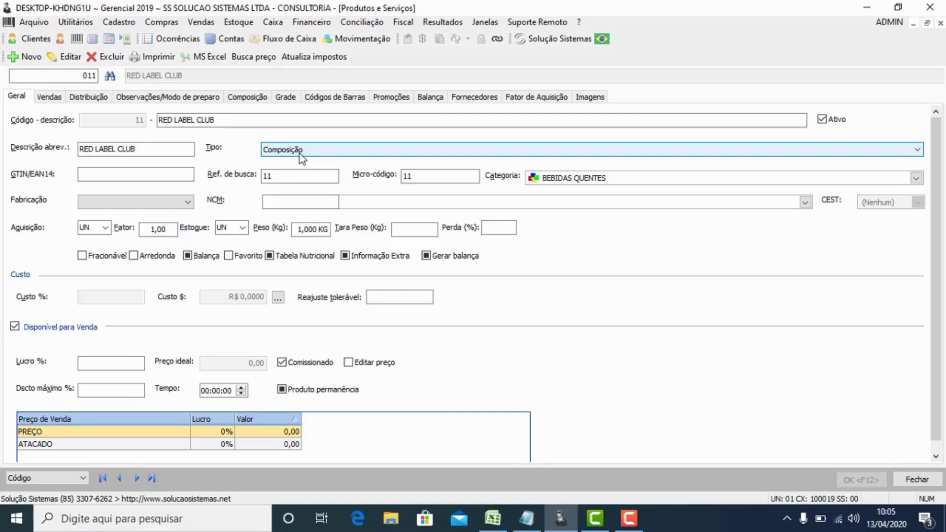
# - Add RED LABEL DOSE to the composition of RED LABEL CLUB as an Insumo with quantity 20 DS, posted at zero price
pyautogui.click(254, 99)
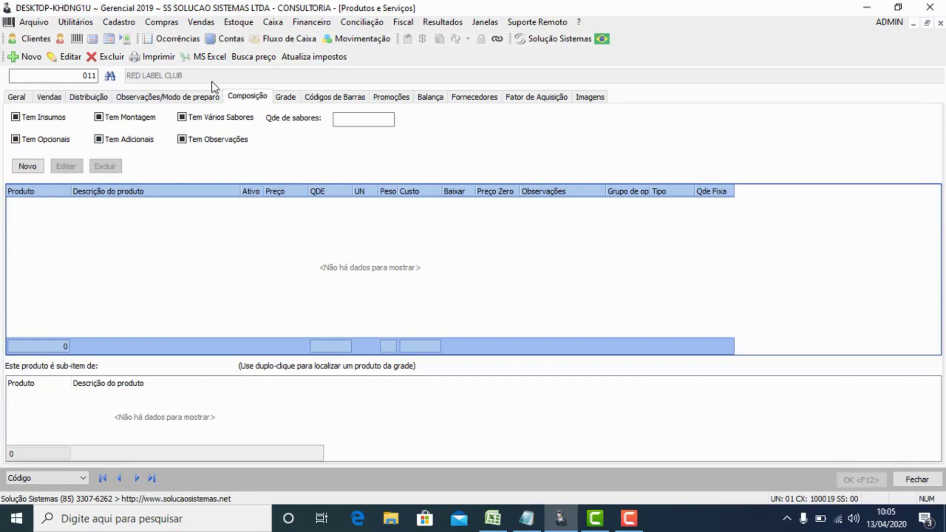
pyautogui.click(27, 166)
pyautogui.click(374, 137)
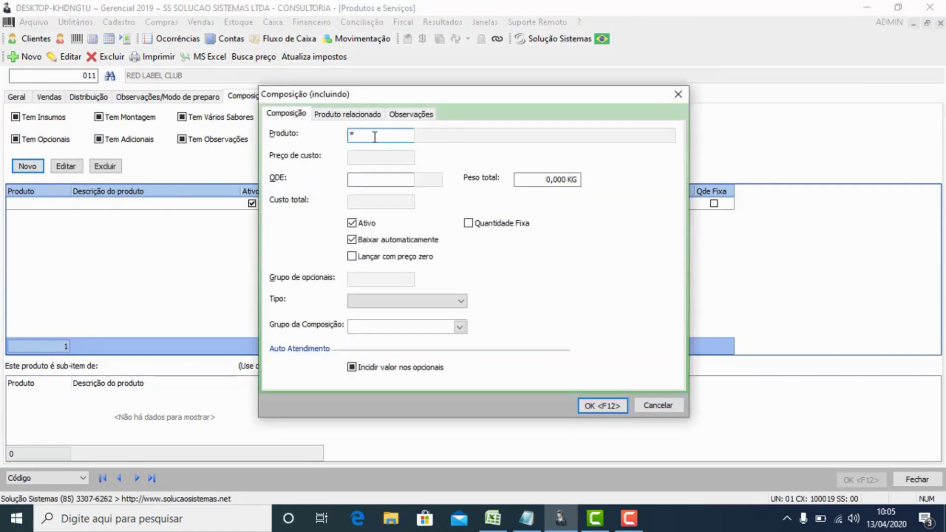
pyautogui.write('RED')
pyautogui.press('Return')
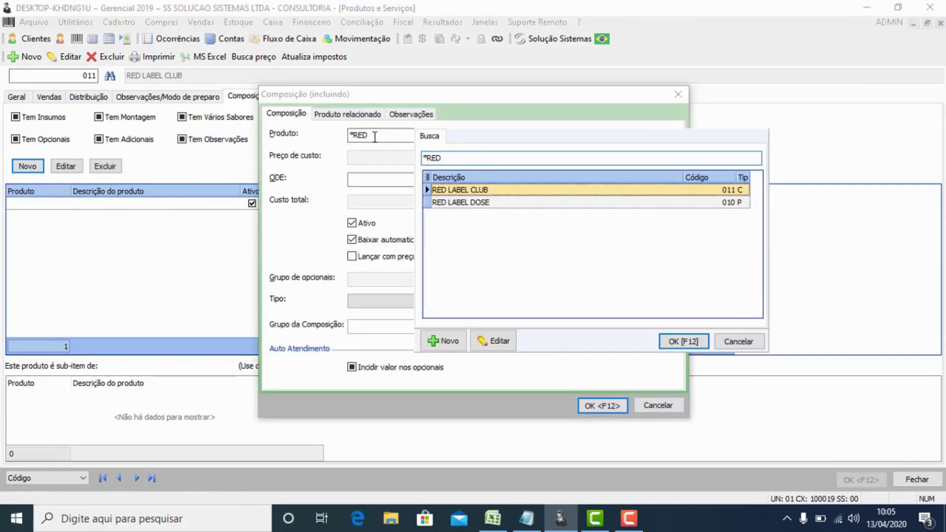
pyautogui.press('Down')
pyautogui.press('Return')
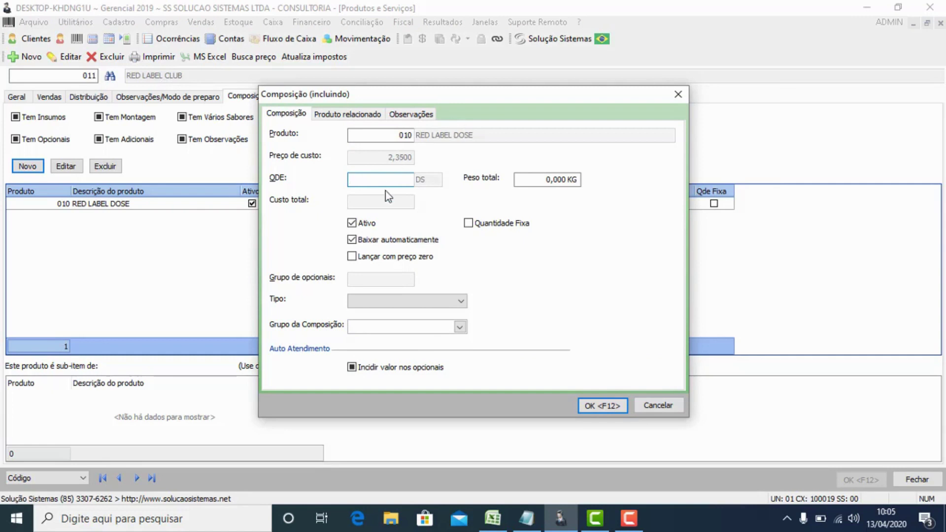
pyautogui.write('20')
pyautogui.click(391, 255)
pyautogui.click(365, 300)
pyautogui.click(365, 312)
pyautogui.click(599, 404)
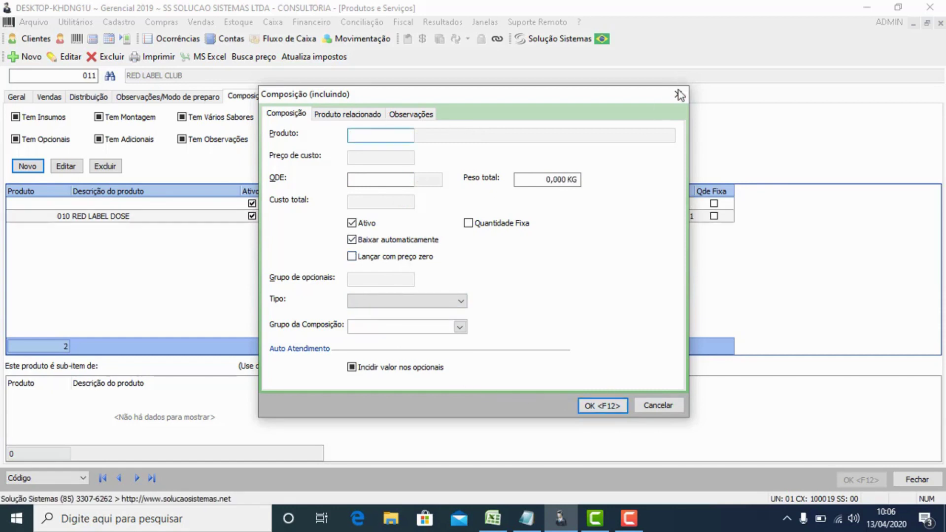
pyautogui.press('Escape')
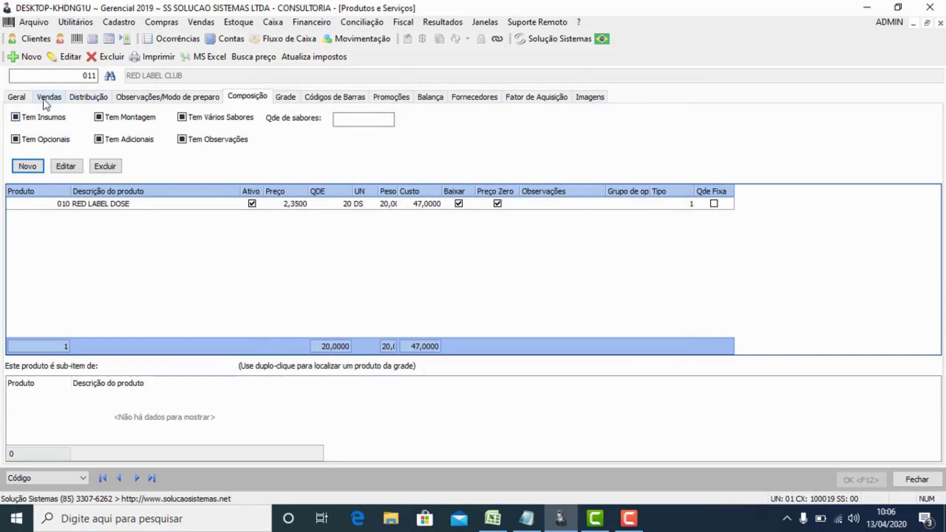
# - Check the cost and composition of RED LABEL CLUB against the general data of RED LABEL DOSE
pyautogui.click(21, 98)
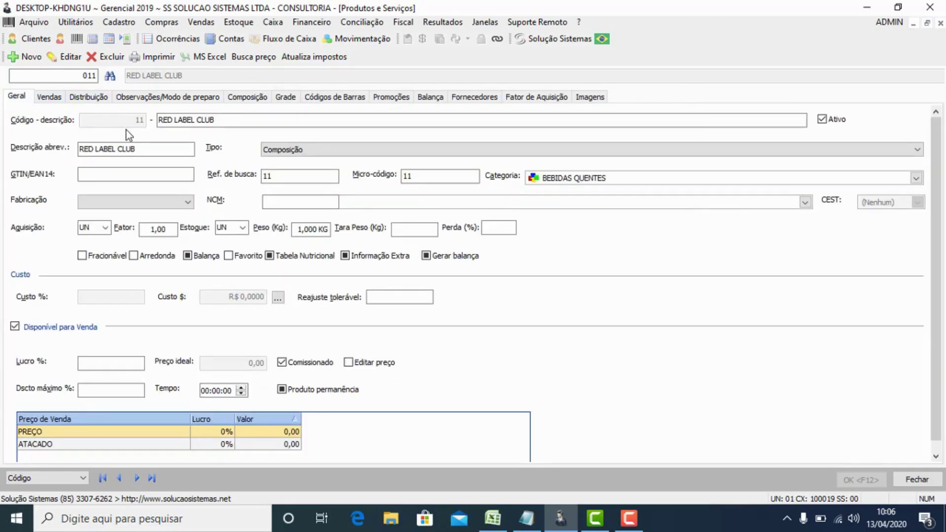
pyautogui.click(120, 478)
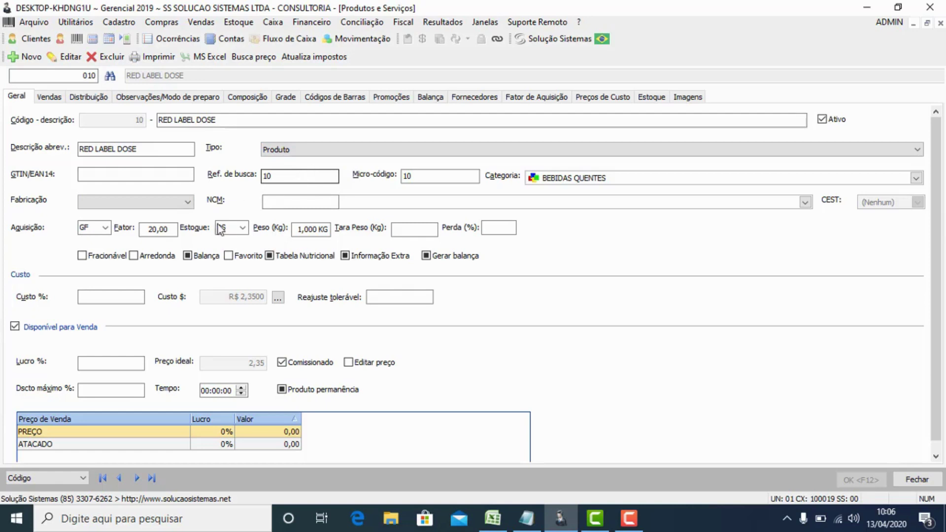
pyautogui.click(136, 478)
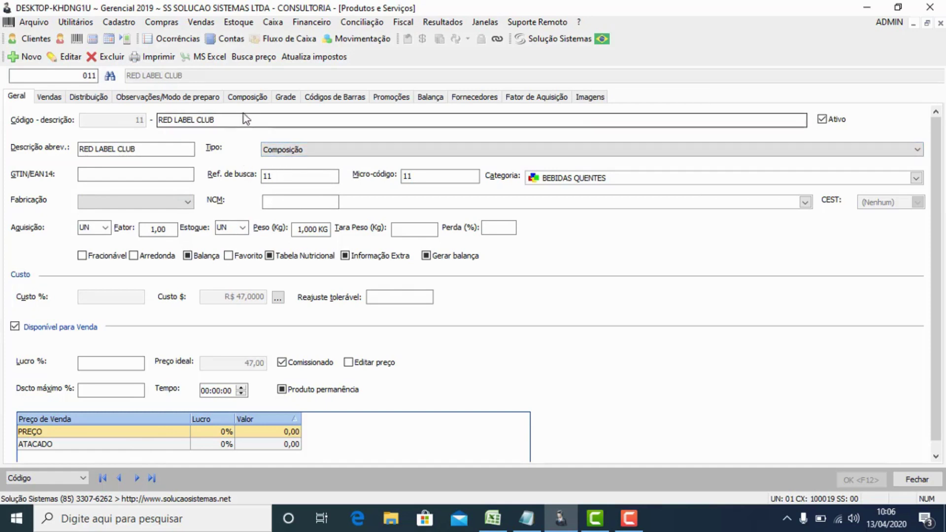
pyautogui.click(247, 98)
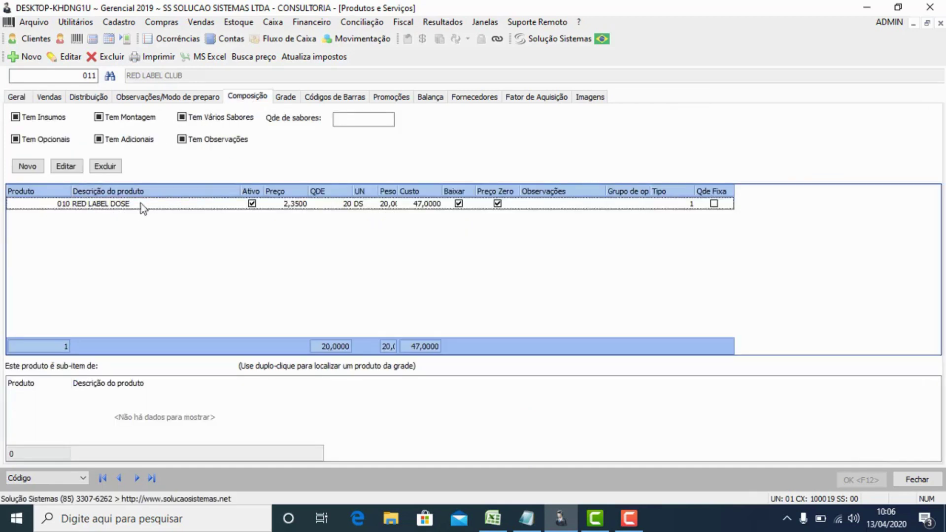
pyautogui.click(124, 206)
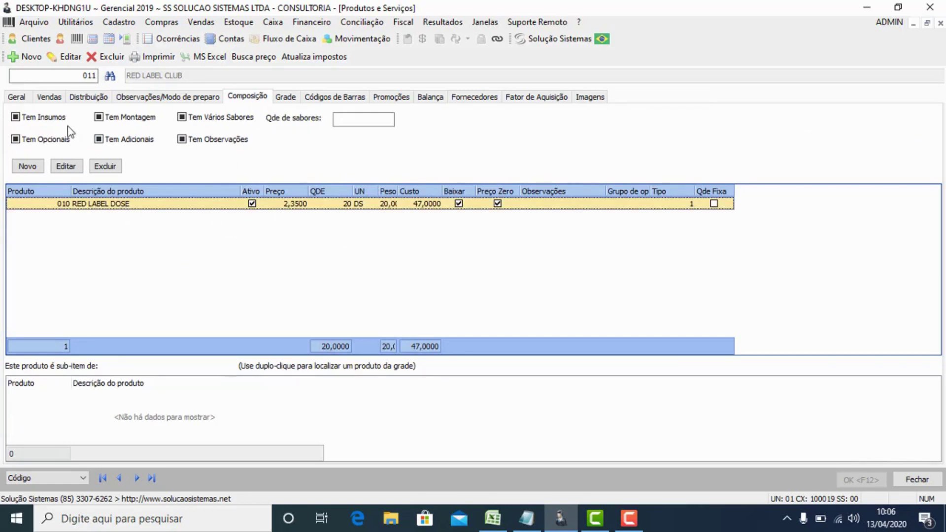
pyautogui.click(21, 99)
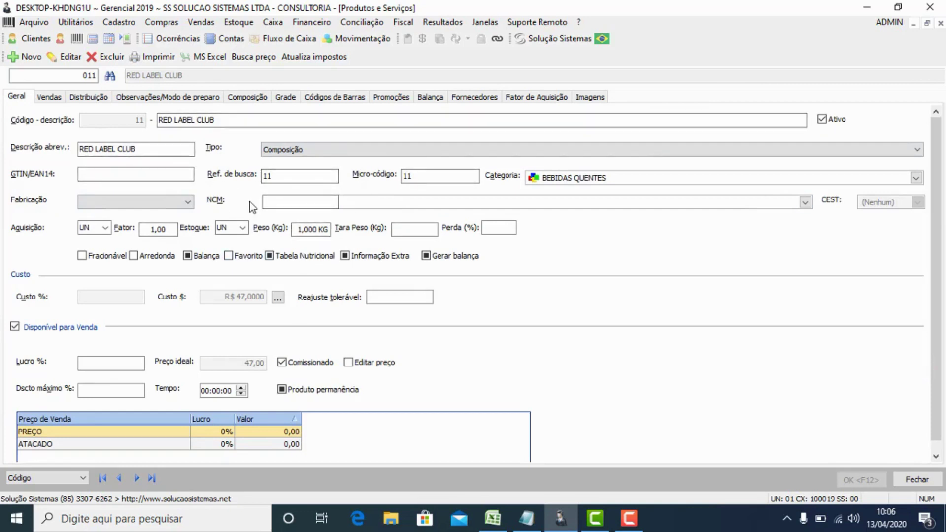
pyautogui.click(245, 99)
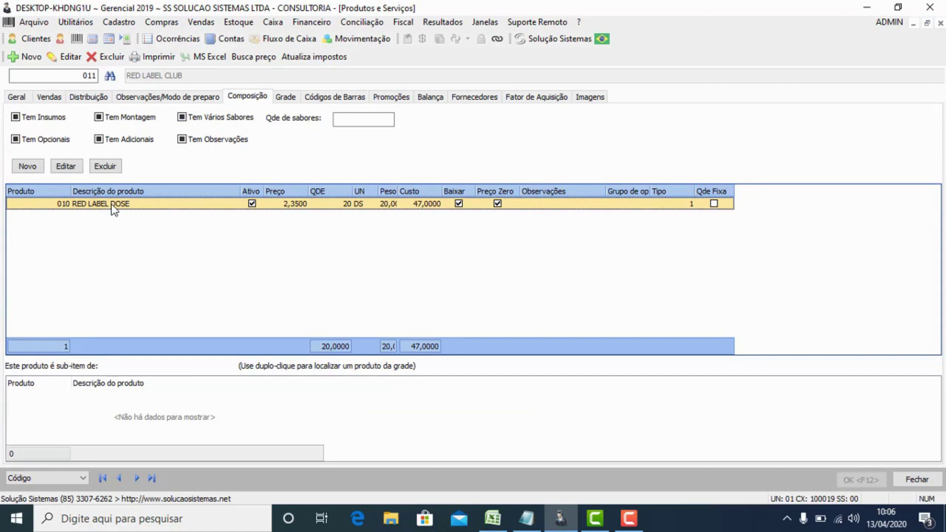
pyautogui.click(15, 98)
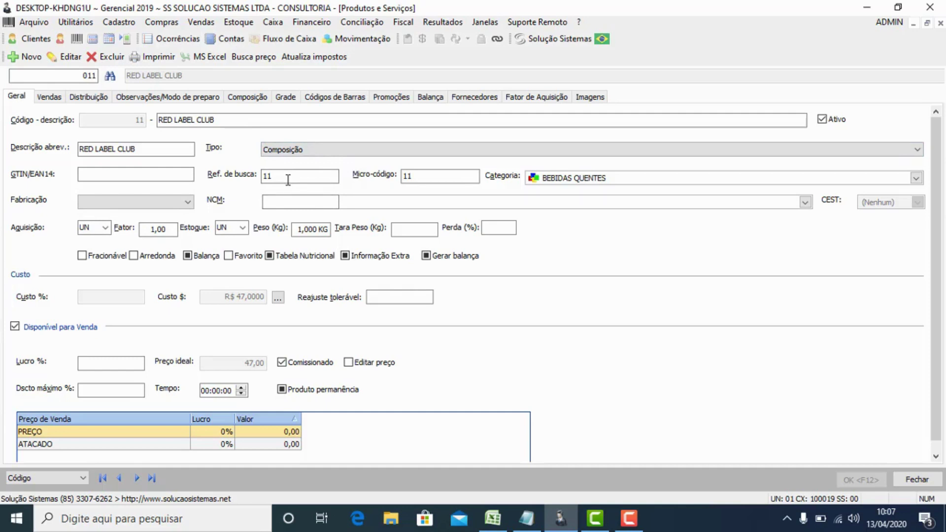
# - Start a new composition item in COMBO COXINHA + REFRI and select COXINHA DE FRANGO as its product
pyautogui.click(136, 478)
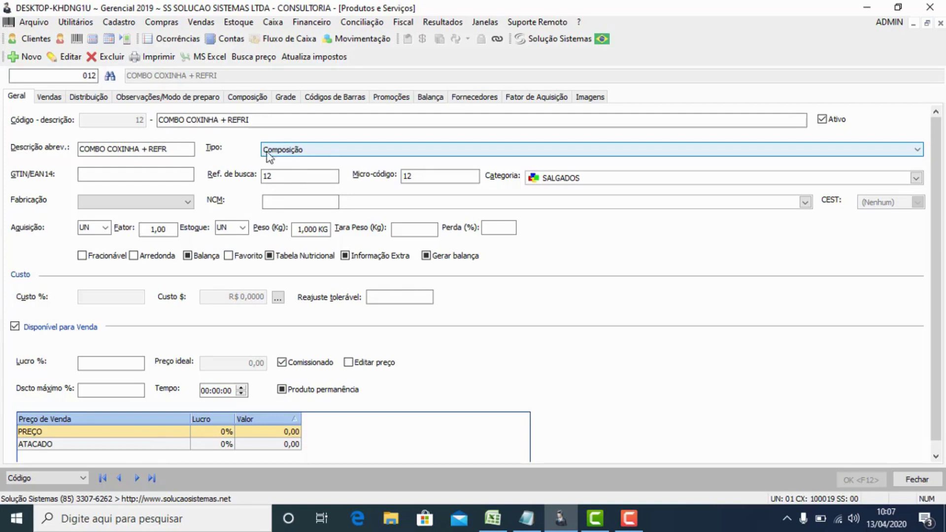
pyautogui.click(281, 119)
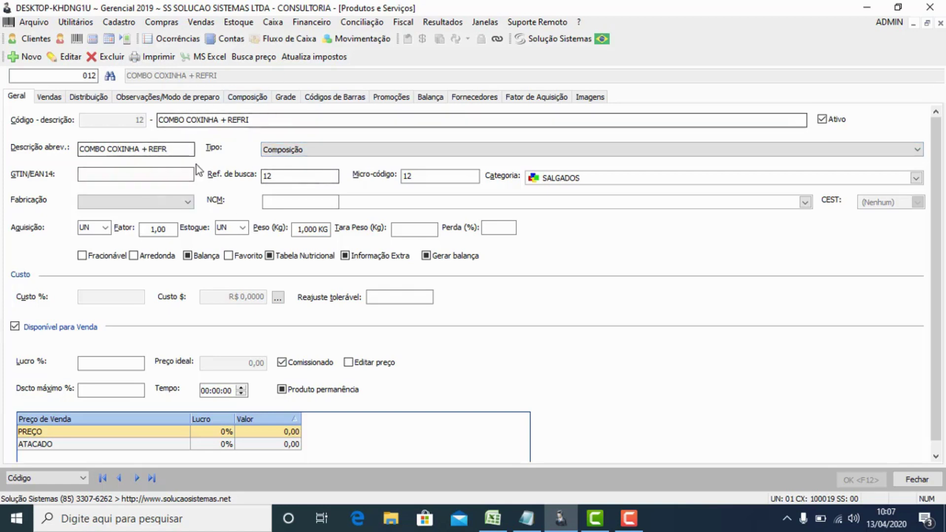
pyautogui.click(238, 100)
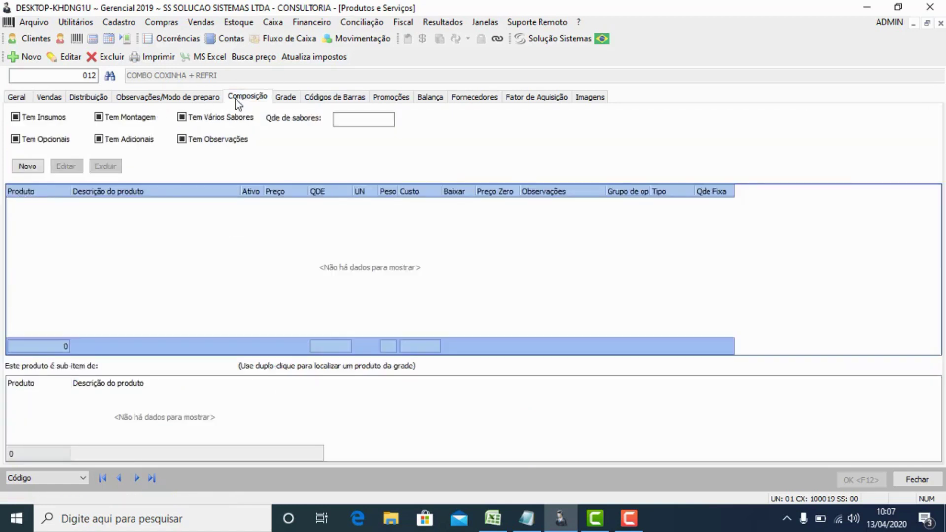
pyautogui.click(28, 166)
pyautogui.write('*')
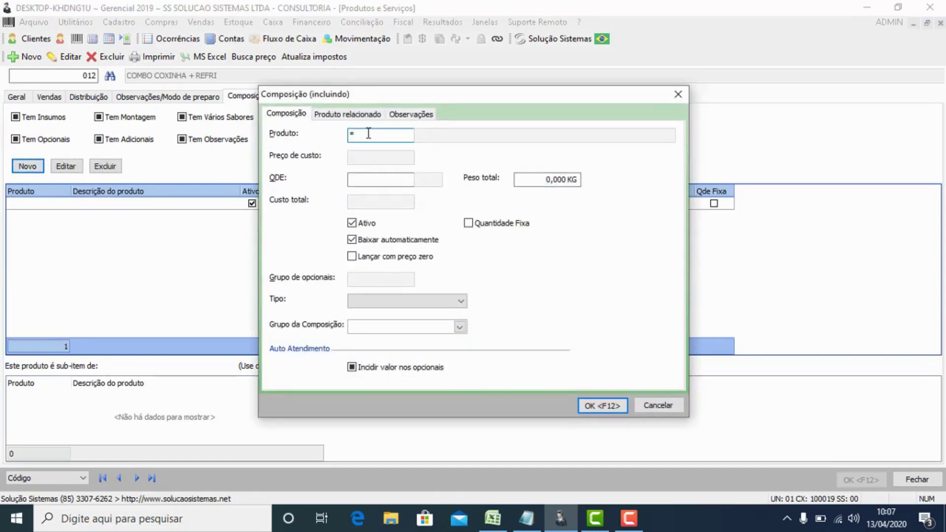
pyautogui.write('COX')
pyautogui.press('Return')
pyautogui.press('Down')
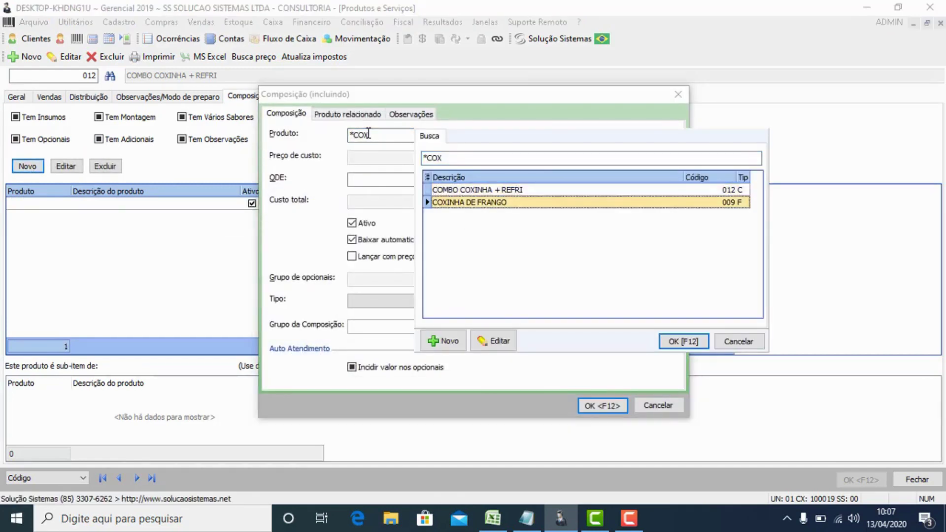
pyautogui.press('Return')
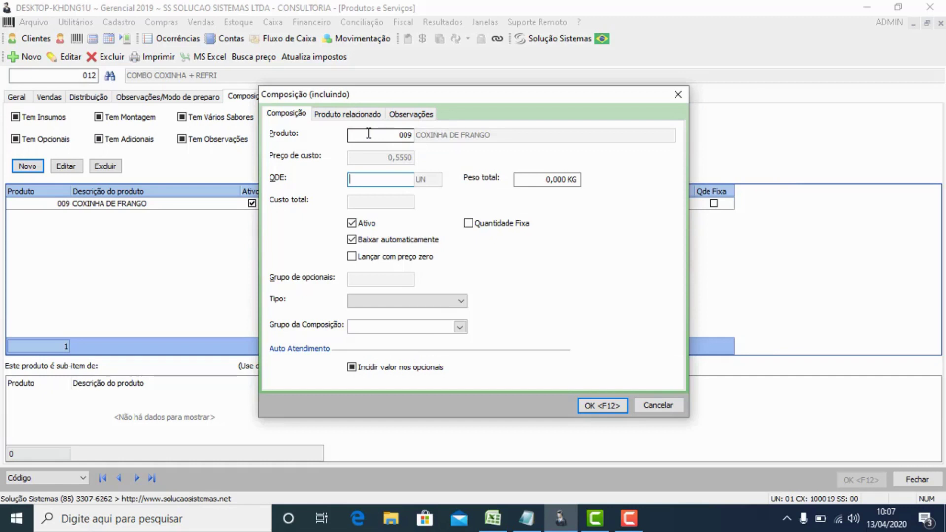
# - Set the COXINHA DE FRANGO item to quantity 1 UN, posted at zero price, with type Insumo, and save it
pyautogui.write('1')
pyautogui.press('Return')
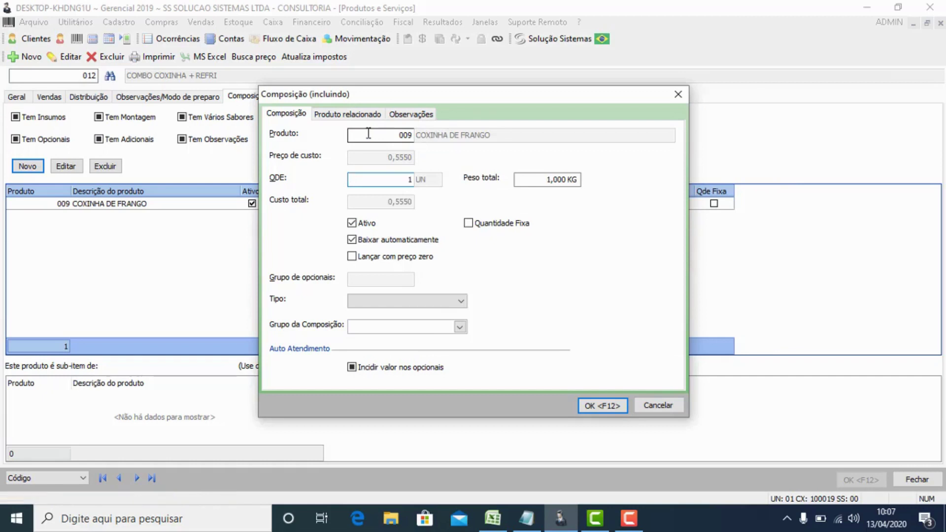
pyautogui.click(414, 258)
pyautogui.click(356, 303)
pyautogui.click(365, 313)
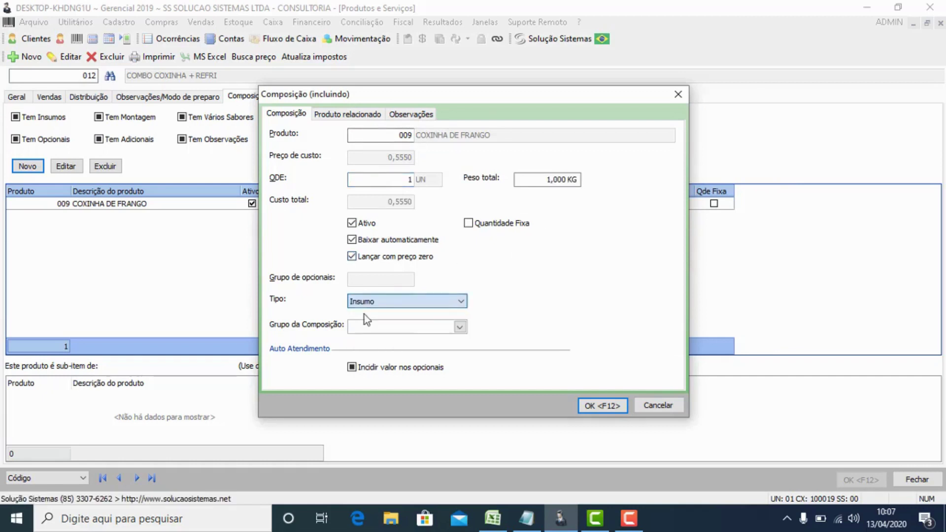
pyautogui.click(596, 405)
# - Add COCA COLA LATA to the combo's composition as an Insumo with quantity 1 UN, posted at zero price
pyautogui.write('COCA')
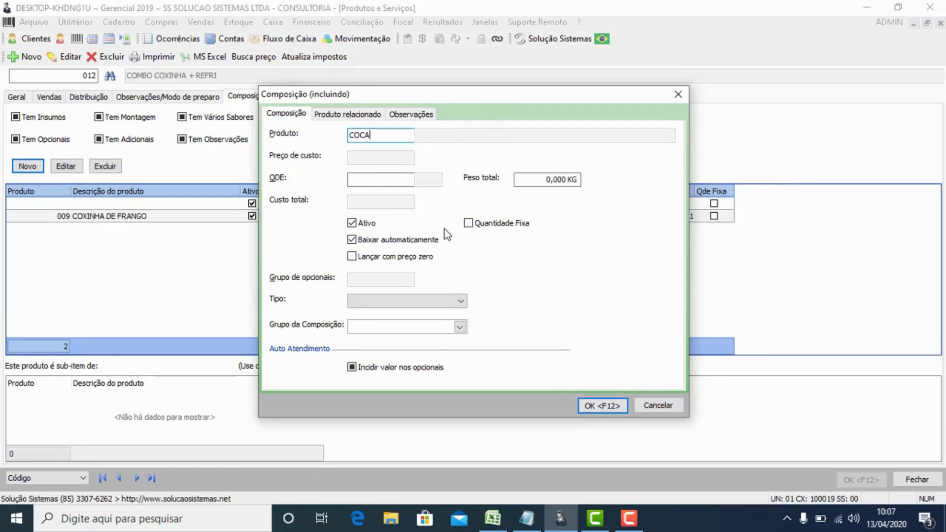
pyautogui.press('Return')
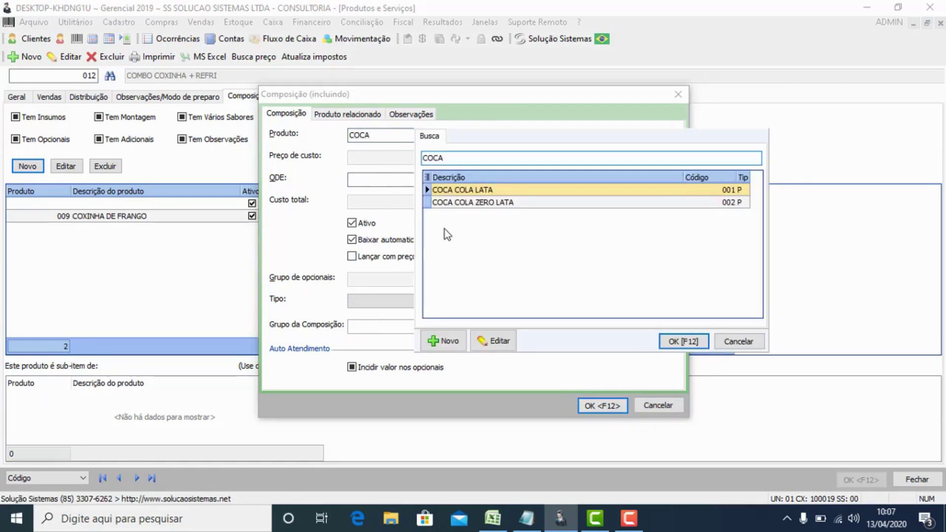
pyautogui.press('Return')
pyautogui.write('1')
pyautogui.press('Return')
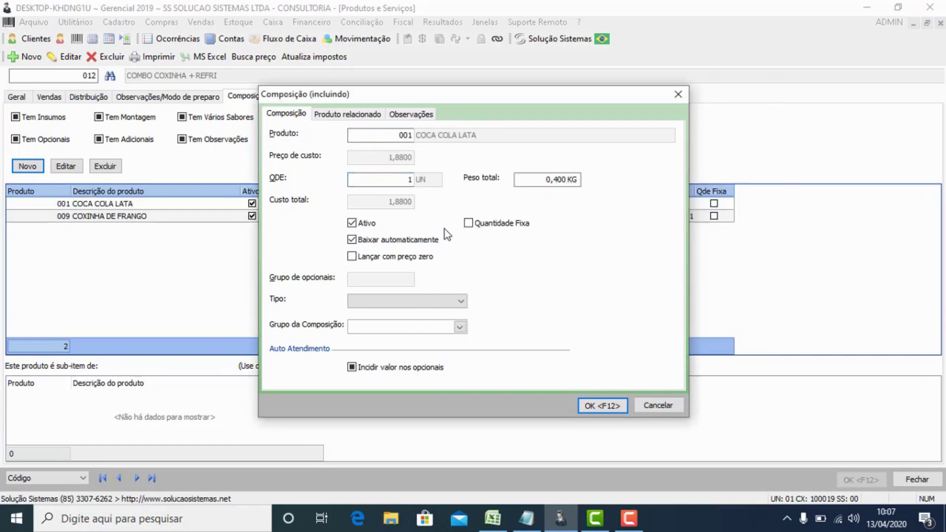
pyautogui.click(405, 257)
pyautogui.click(372, 300)
pyautogui.click(367, 311)
pyautogui.click(589, 406)
pyautogui.click(678, 98)
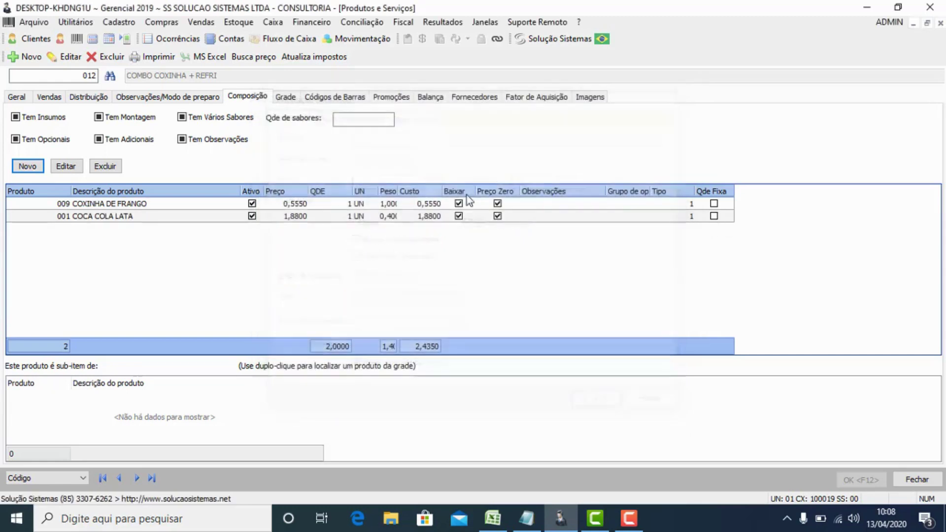
# - Add EMBALAGEM to the combo's composition as an Insumo with quantity 1 UN, posted at zero price
pyautogui.click(26, 167)
pyautogui.write('10016')
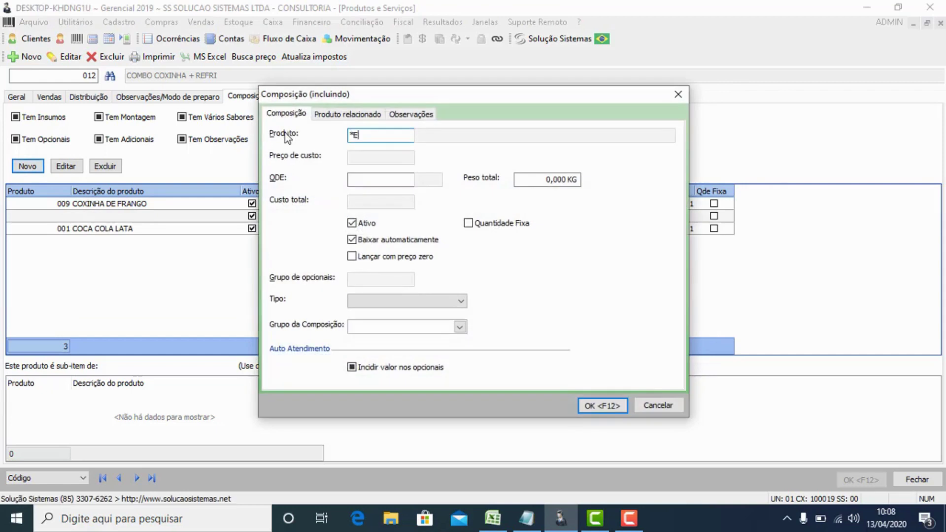
pyautogui.press('Return')
pyautogui.write('1')
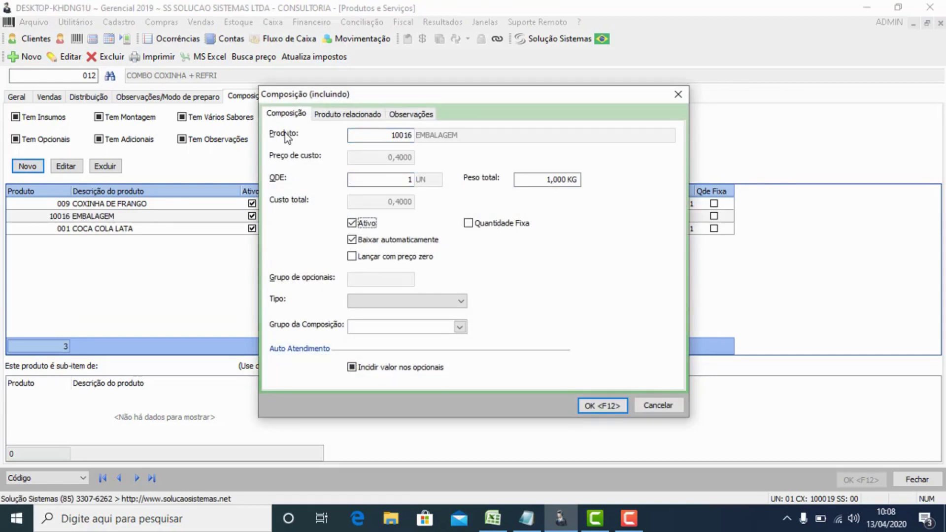
pyautogui.click(392, 257)
pyautogui.click(363, 301)
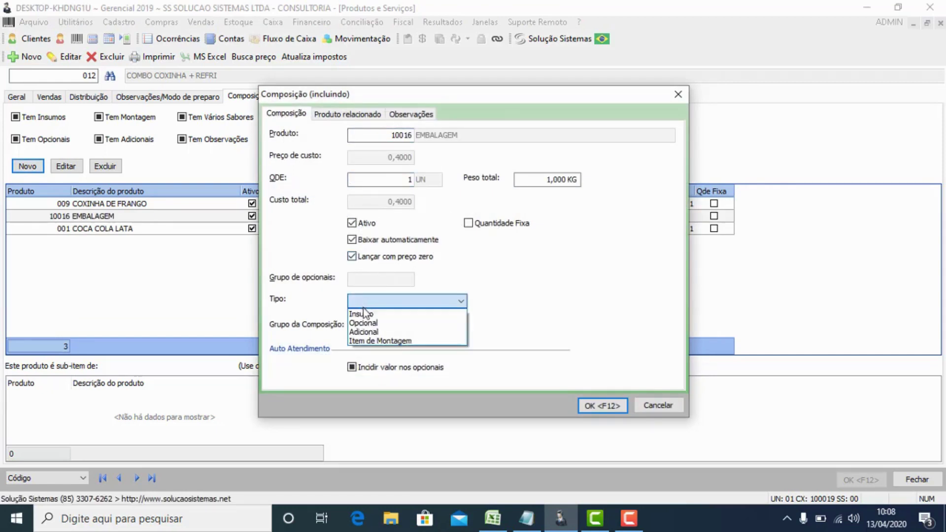
pyautogui.click(365, 313)
pyautogui.click(600, 406)
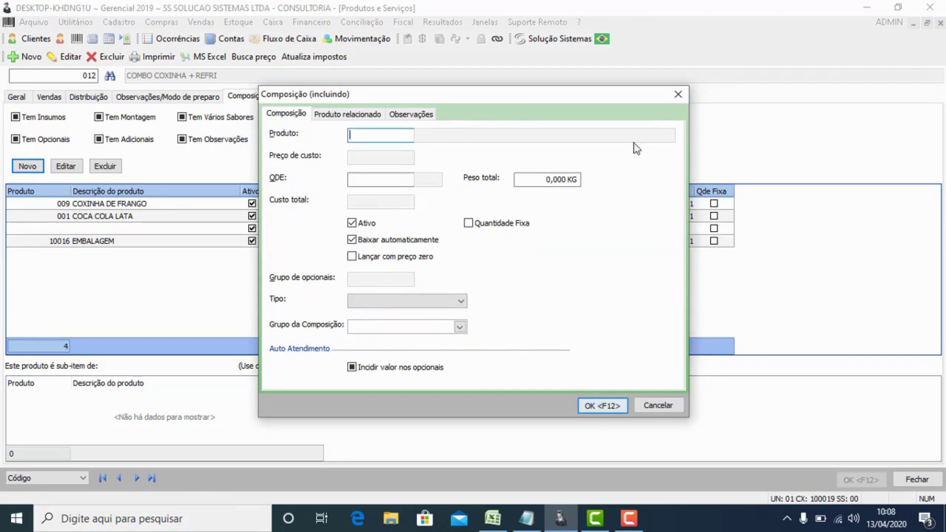
pyautogui.click(677, 94)
# - Review the general data of COMBO COXINHA + REFRI and the three items in its composition with their quantities and costs
pyautogui.click(20, 98)
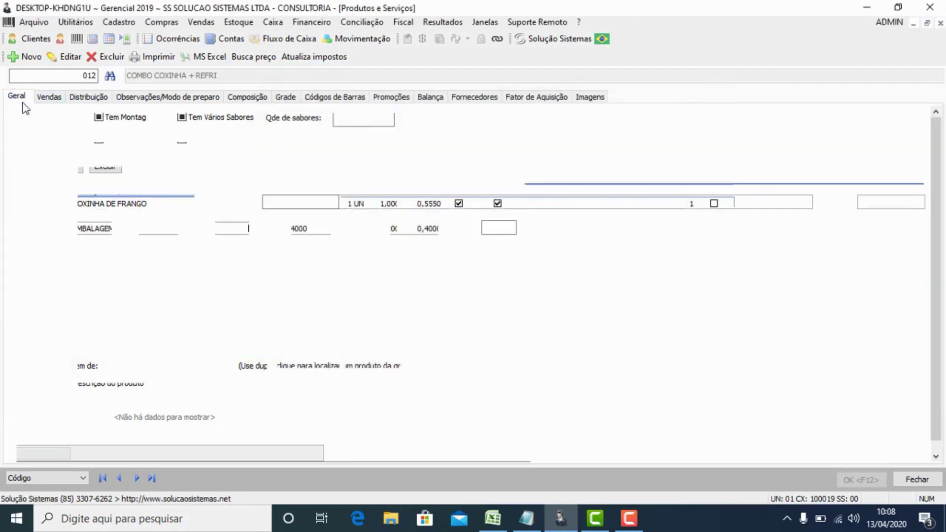
pyautogui.click(255, 101)
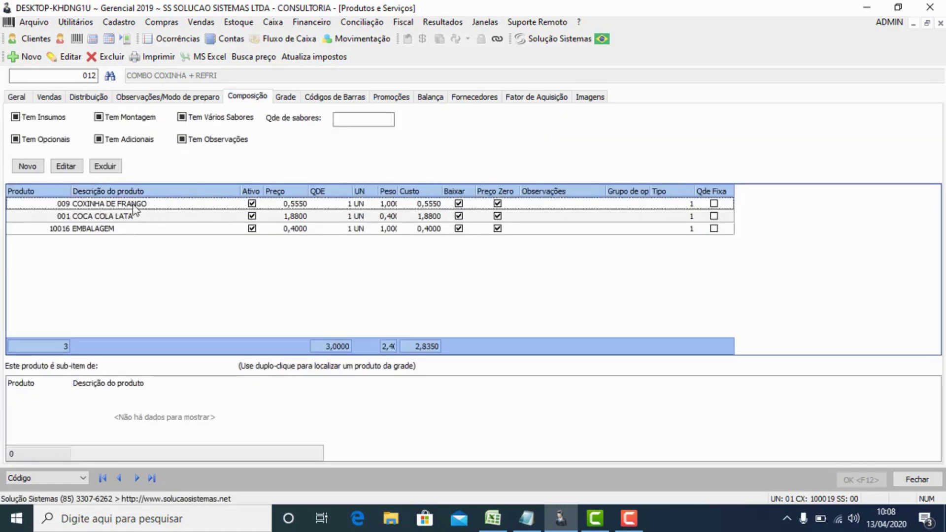
pyautogui.click(105, 217)
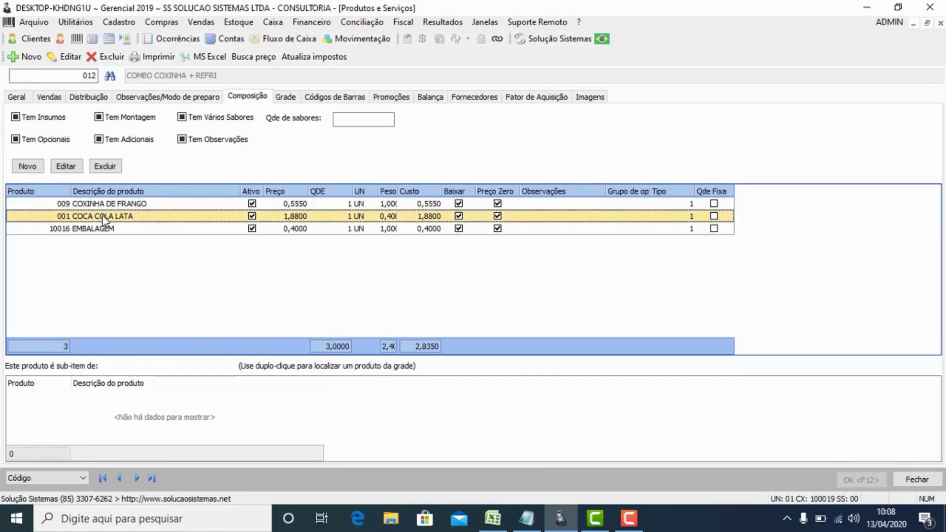
pyautogui.click(108, 204)
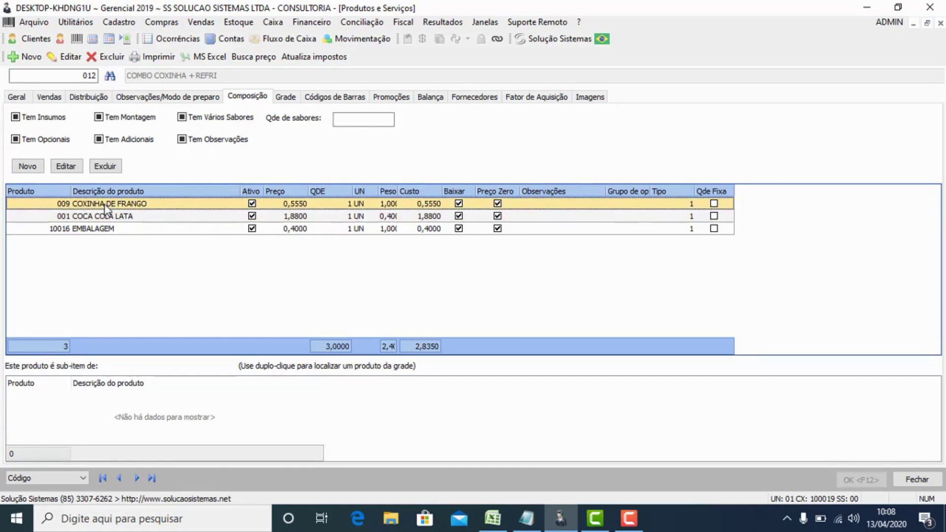
pyautogui.click(17, 97)
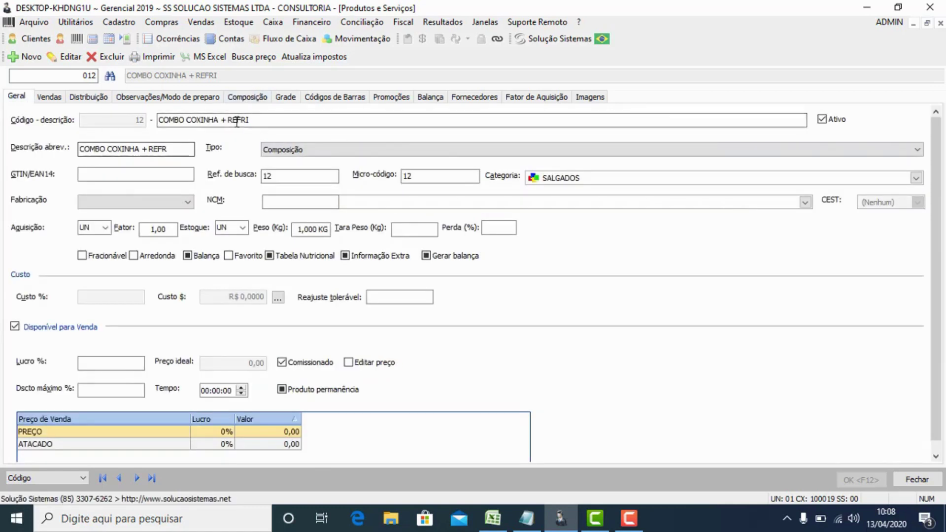
pyautogui.click(247, 97)
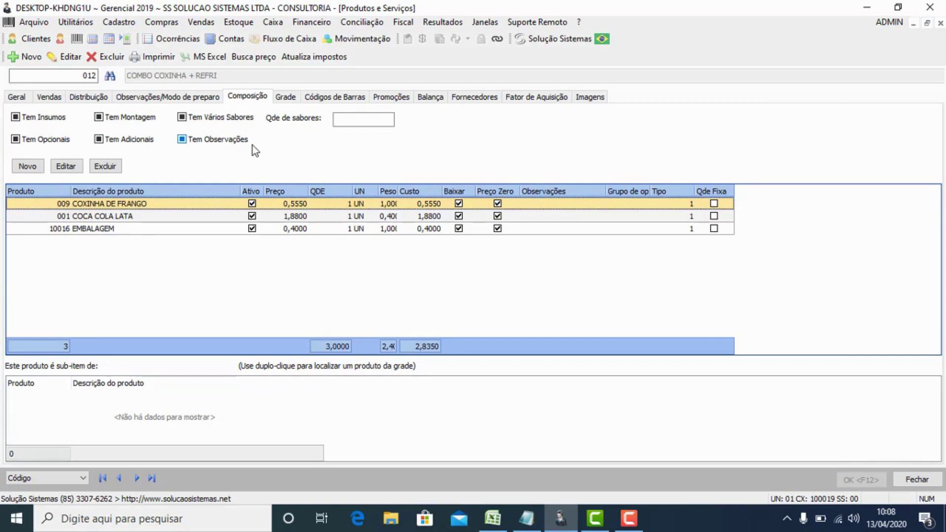
pyautogui.click(130, 216)
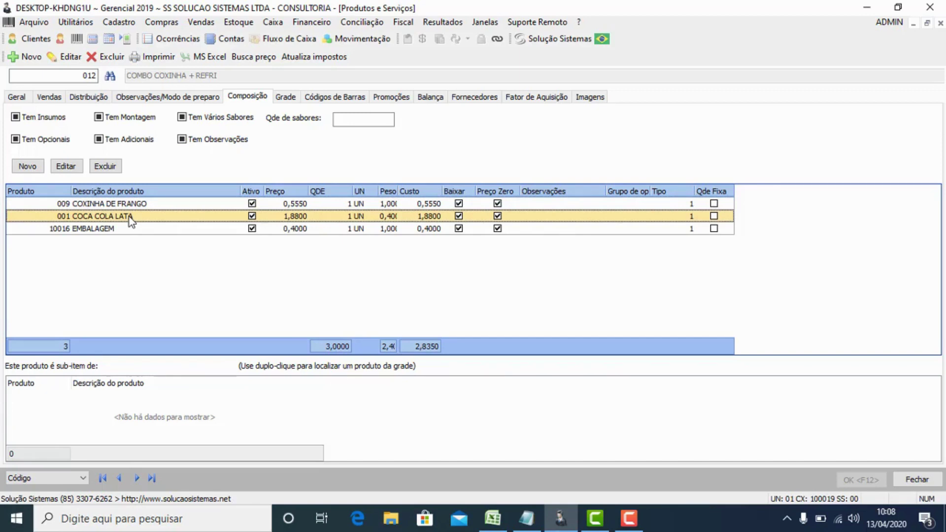
pyautogui.click(110, 229)
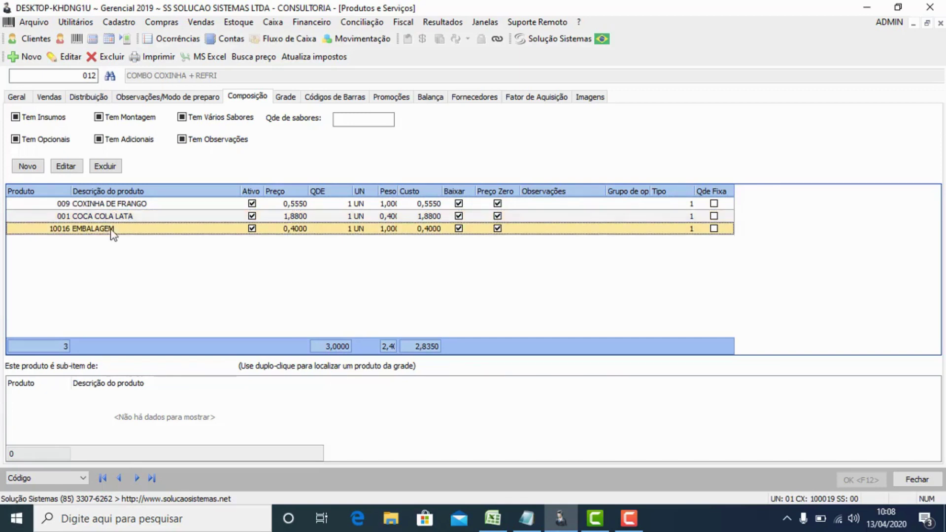
pyautogui.click(113, 220)
pyautogui.click(126, 208)
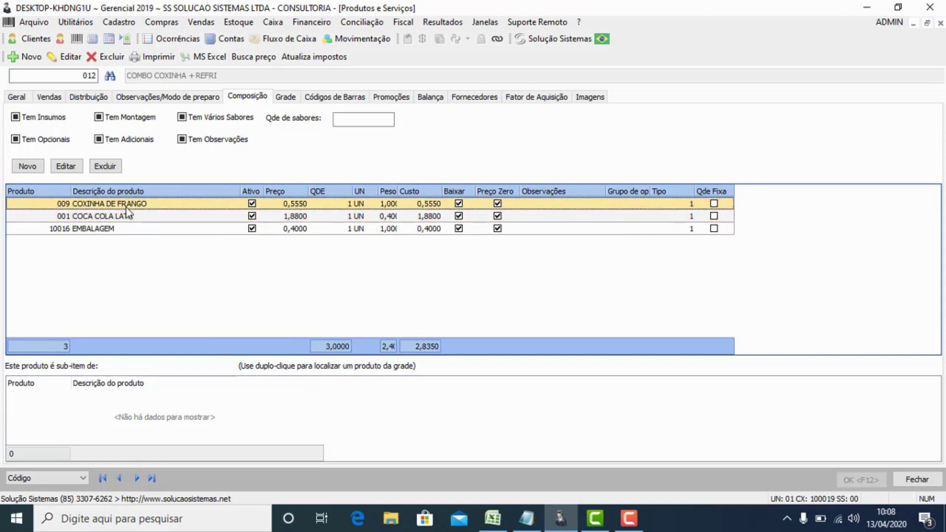
pyautogui.click(17, 97)
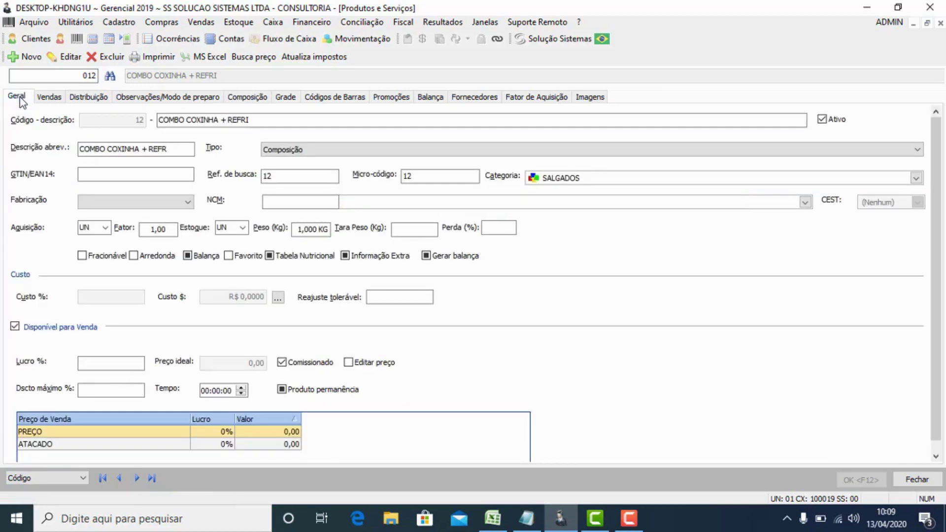
# - Search the products for *FRANGO, open FRANGO CONGELADO KG (I) and check its type, units and acquisition factor
pyautogui.click(136, 478)
pyautogui.click(71, 75)
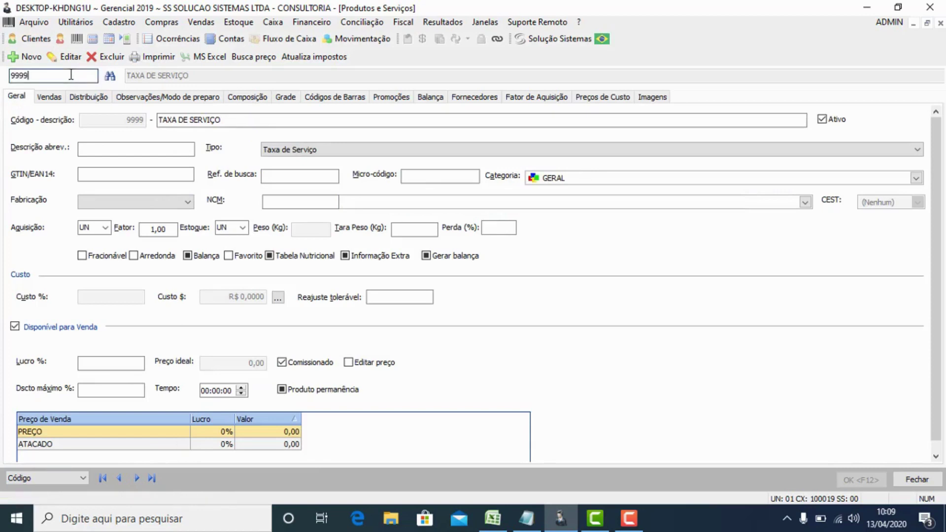
pyautogui.doubleClick(71, 75)
pyautogui.write('*')
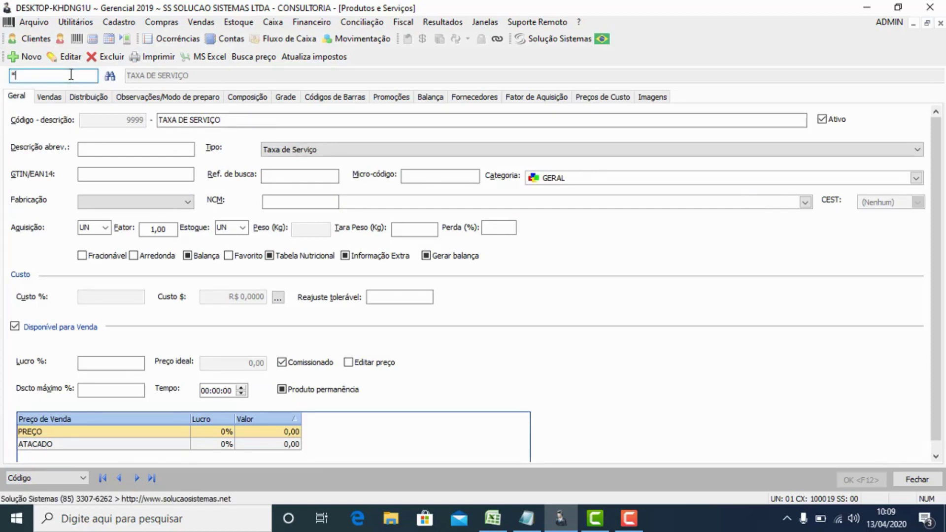
pyautogui.write('FRANGO')
pyautogui.press('Return')
pyautogui.press('Down')
pyautogui.press('Down')
pyautogui.press('Down')
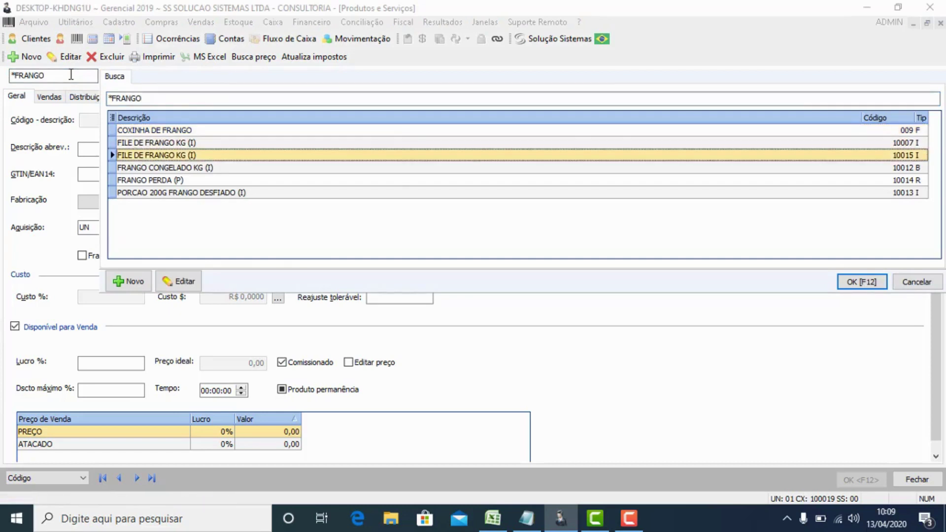
pyautogui.press('Return')
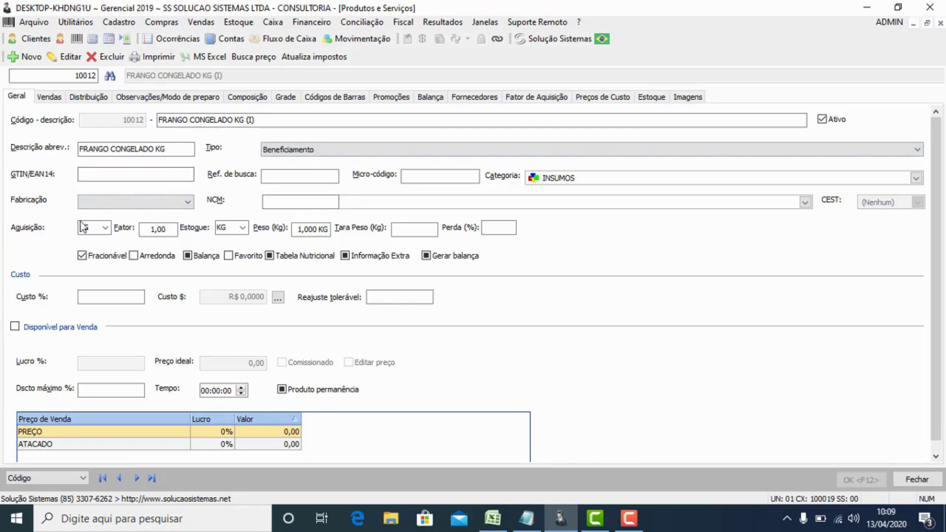
pyautogui.click(167, 227)
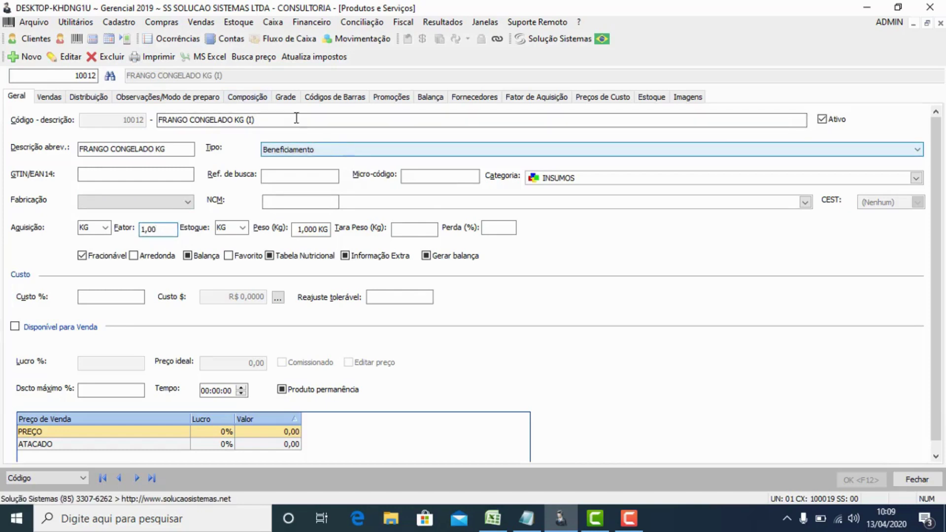
pyautogui.click(257, 97)
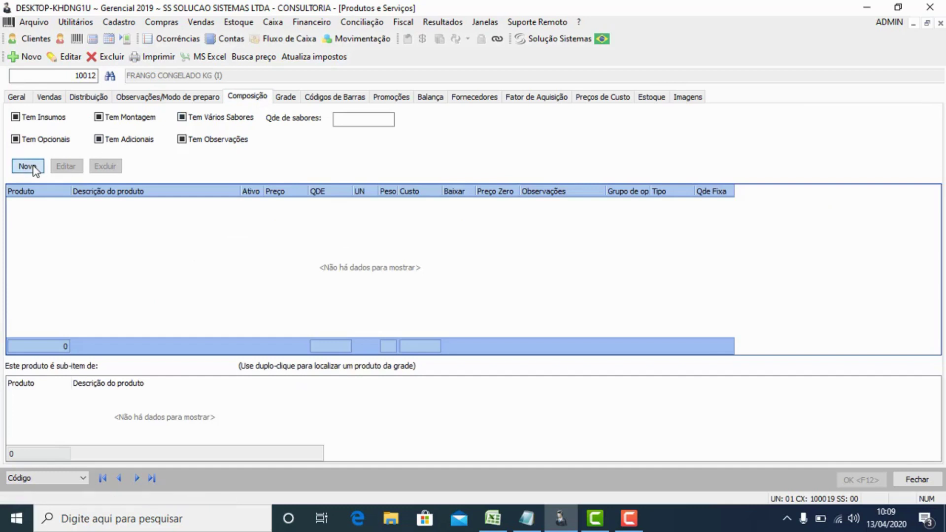
pyautogui.click(33, 167)
pyautogui.write('*')
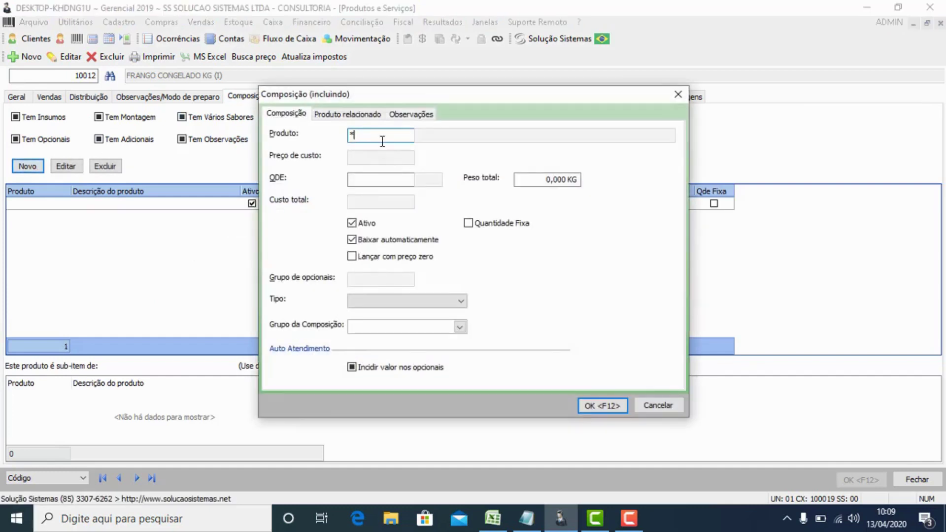
pyautogui.write('DES')
pyautogui.press('Return')
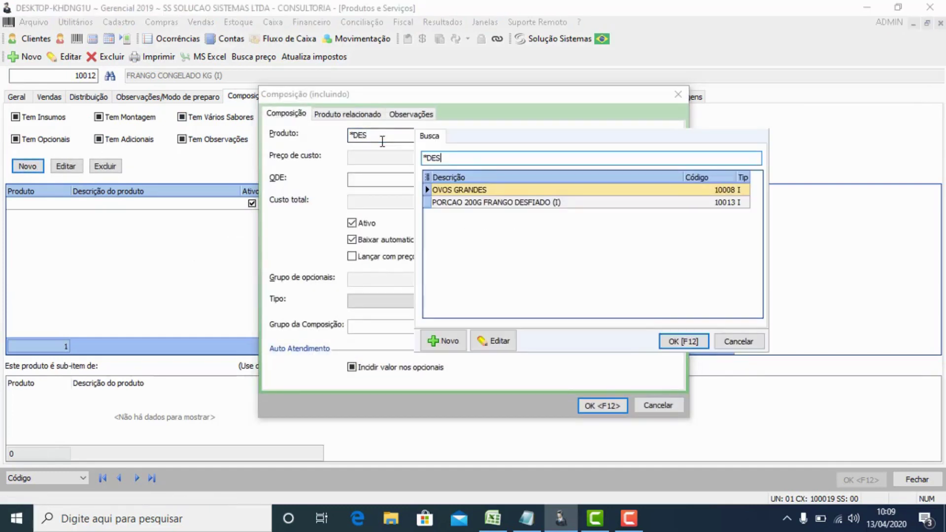
pyautogui.press('Down')
pyautogui.press('Return')
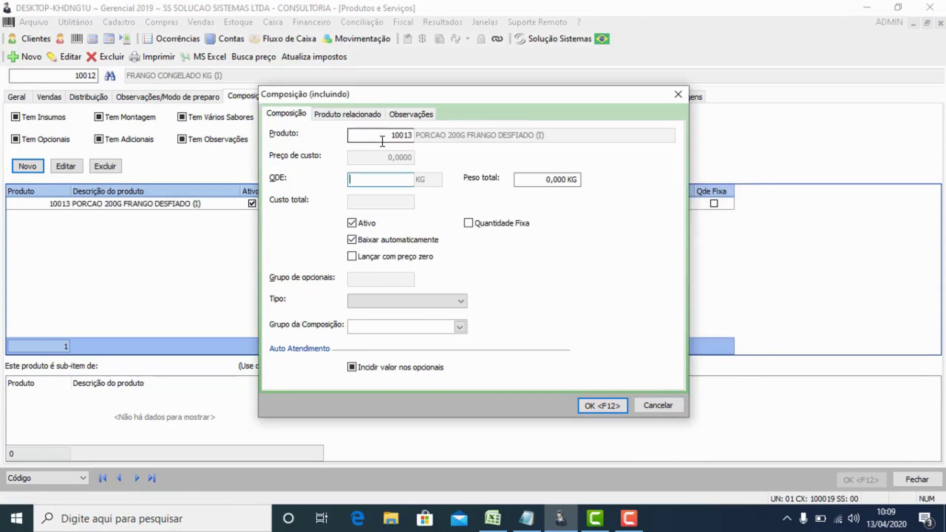
pyautogui.write('2')
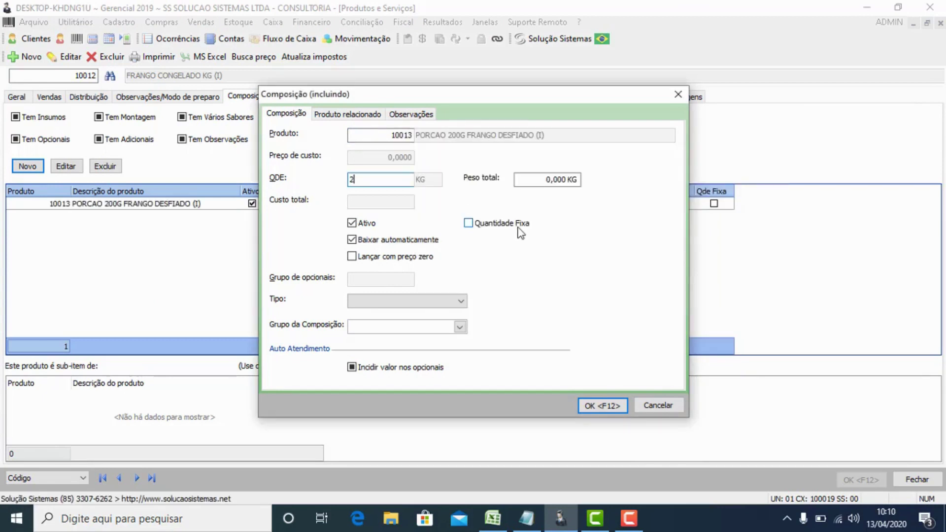
pyautogui.press('Return')
pyautogui.click(678, 95)
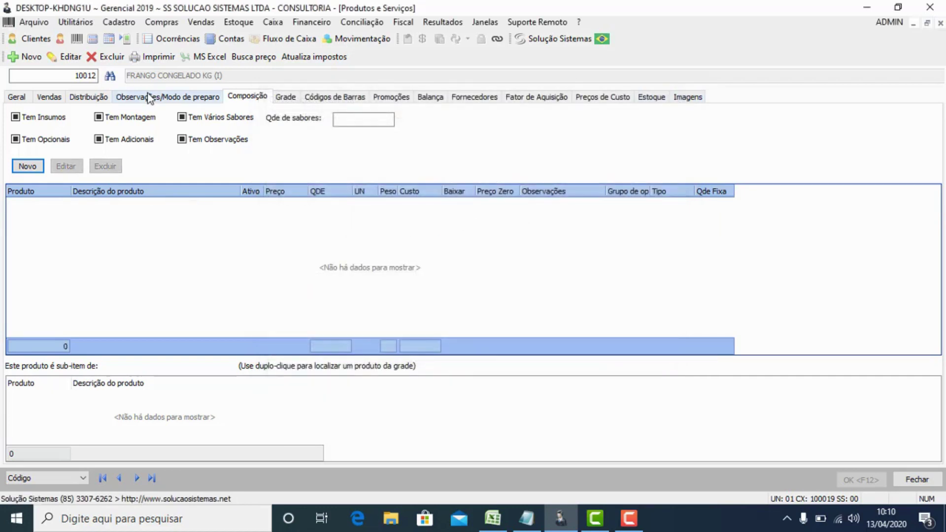
# - Set the acquisition and stock units of PORCAO 200G FRANGO DESFIADO (I) to UN and save the product
pyautogui.click(136, 477)
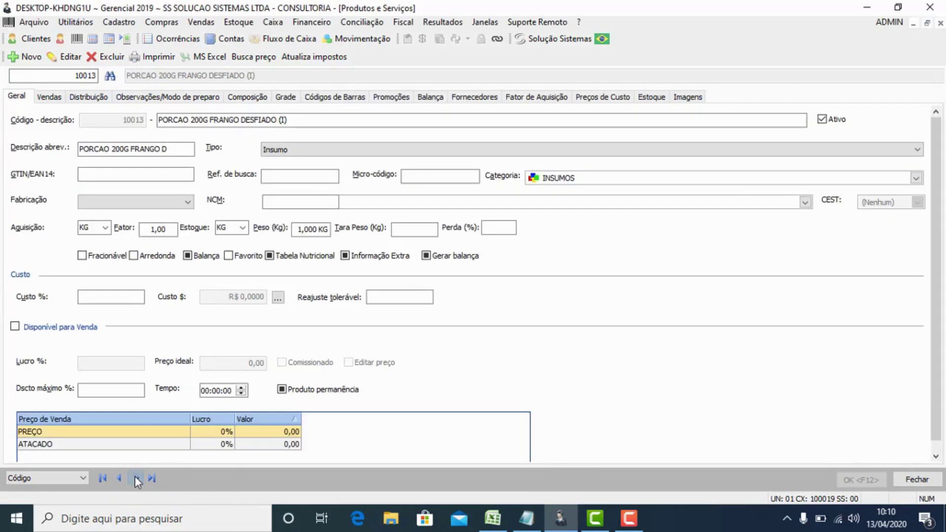
pyautogui.click(90, 224)
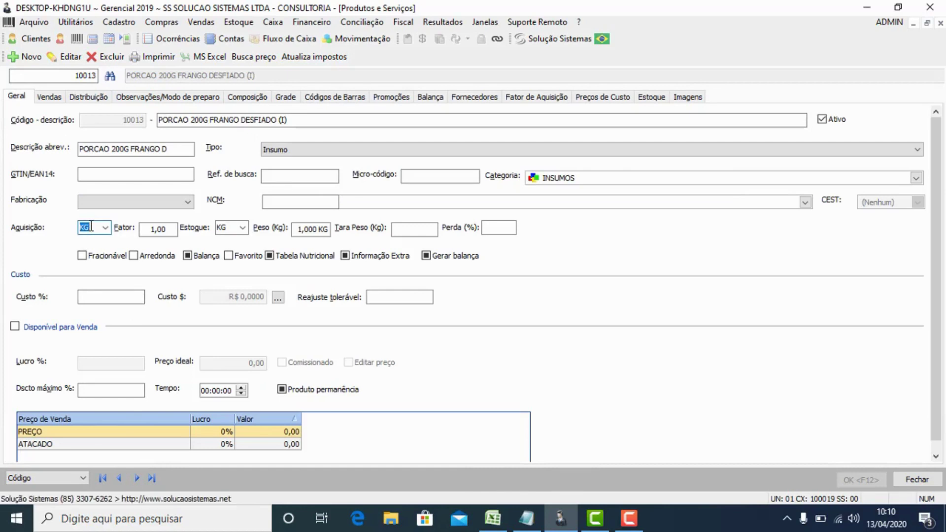
pyautogui.write('un')
pyautogui.press('Tab')
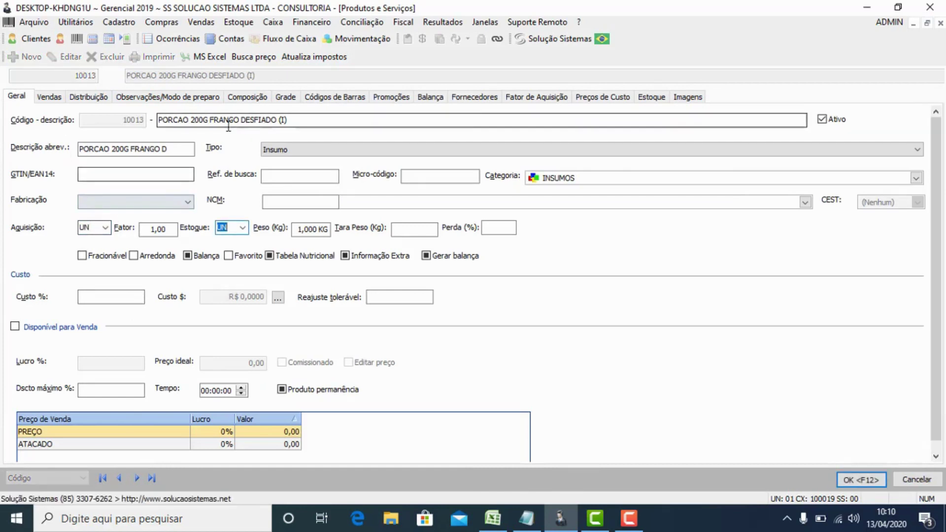
pyautogui.click(847, 479)
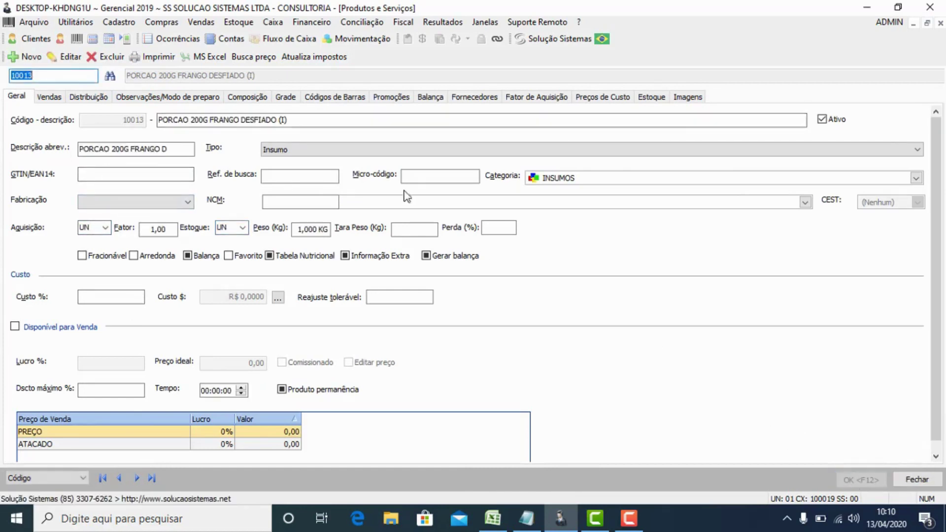
# - Add PORCAO 200G FRANGO DESFIADO (I) to the composition of FRANGO CONGELADO KG (I) as an Insumo with quantity 2 UN, posted at zero price
pyautogui.click(119, 478)
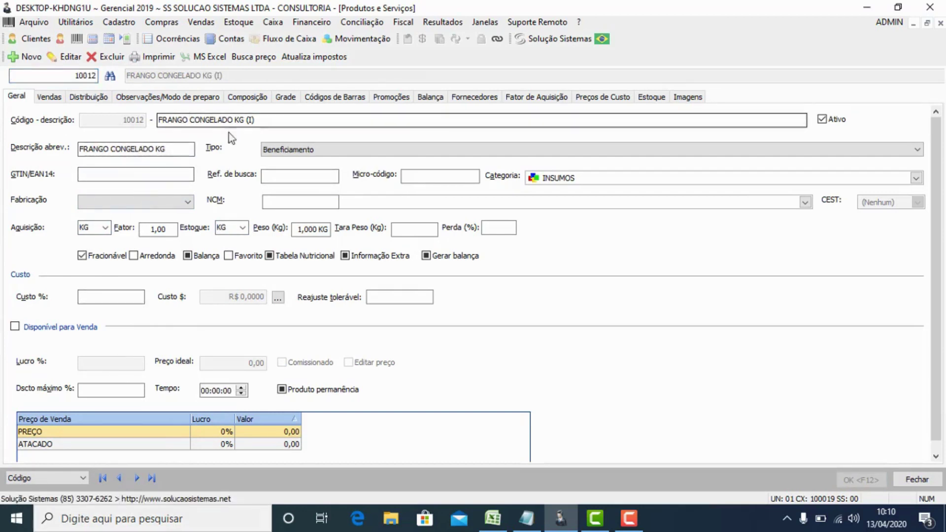
pyautogui.click(248, 98)
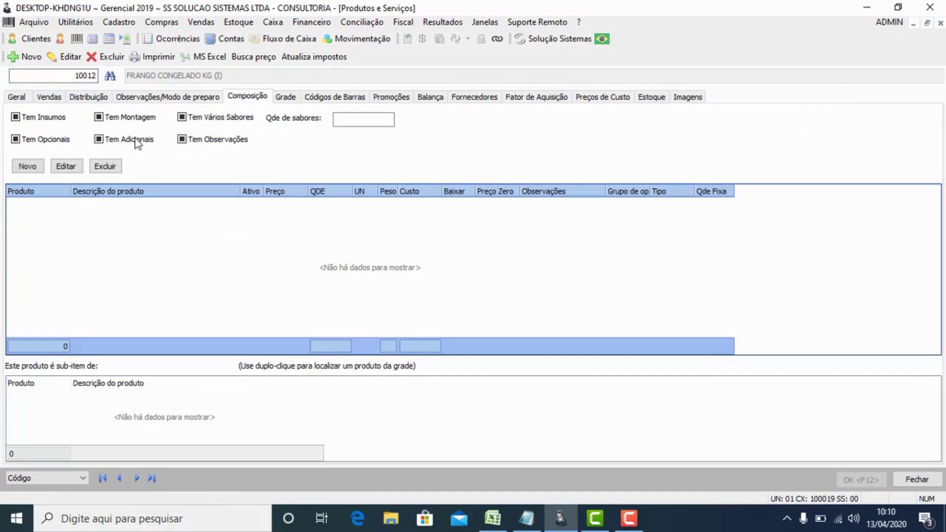
pyautogui.click(34, 166)
pyautogui.write('*DE')
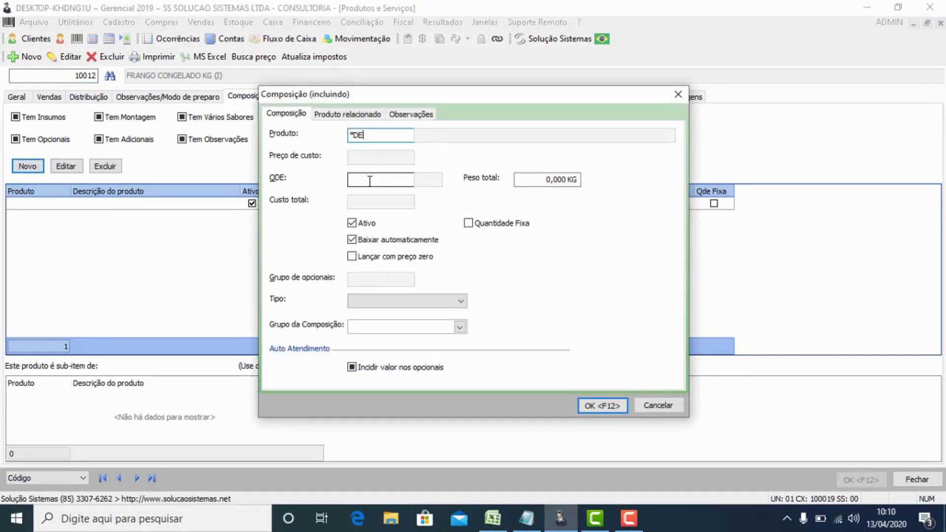
pyautogui.press('Return')
pyautogui.press('Down')
pyautogui.press('Return')
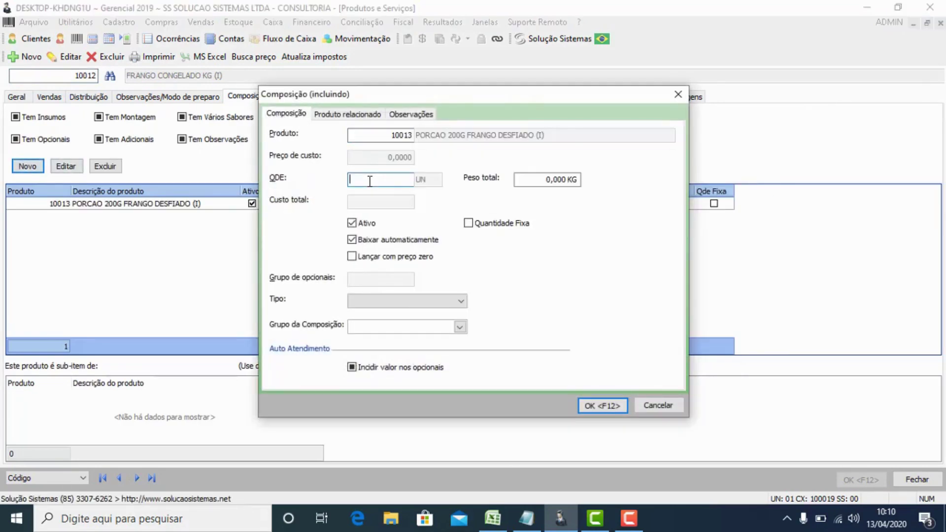
pyautogui.write('2')
pyautogui.press('Return')
pyautogui.click(369, 302)
pyautogui.click(365, 314)
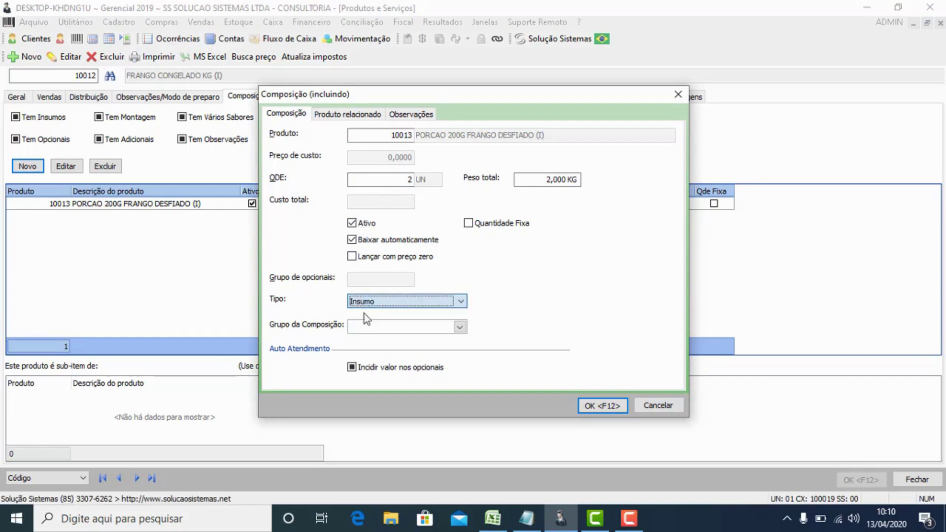
pyautogui.click(401, 257)
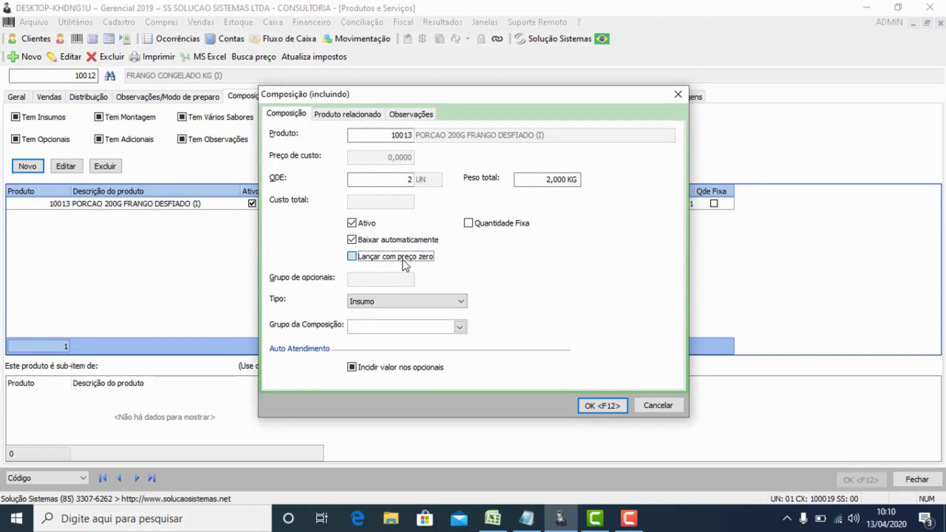
pyautogui.click(610, 405)
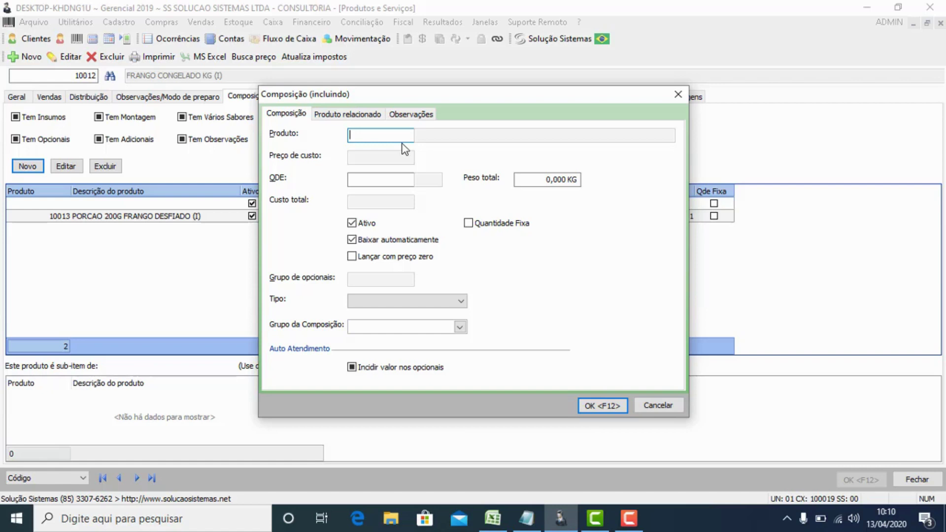
pyautogui.write('*FILE')
pyautogui.press('Return')
pyautogui.press('Down')
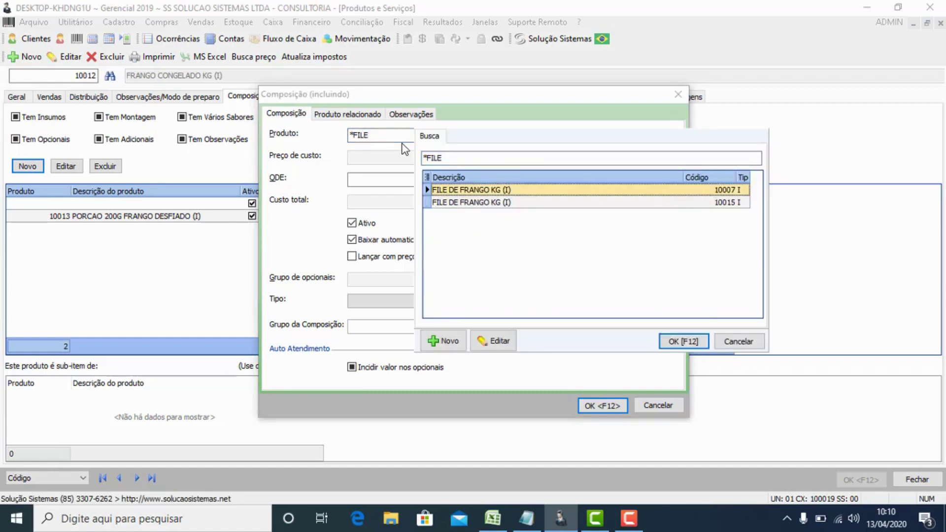
pyautogui.press('Up')
pyautogui.press('Down')
pyautogui.press('Up')
pyautogui.press('Down')
pyautogui.press('Return')
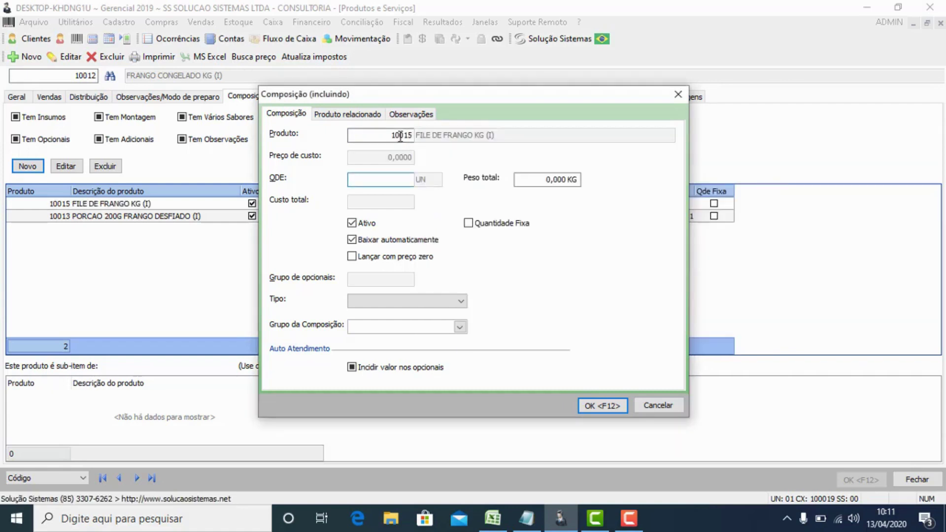
# - Add FILE DE FRANGO KG (I), product 10007, to the composition as an Insumo with quantity 0,300 KG, posted at zero price
pyautogui.click(400, 135)
pyautogui.write('FIL')
pyautogui.press('Return')
pyautogui.press('Return')
pyautogui.write('0,3')
pyautogui.press('Tab')
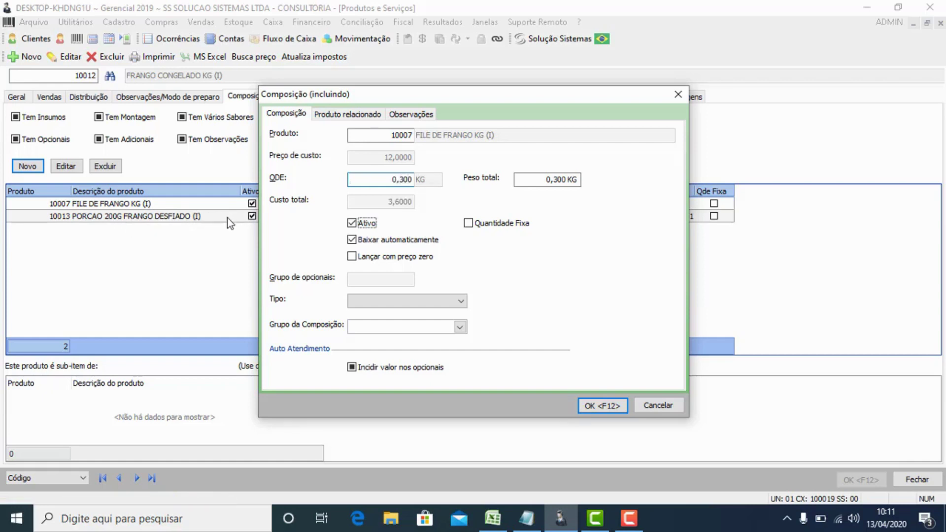
pyautogui.click(360, 257)
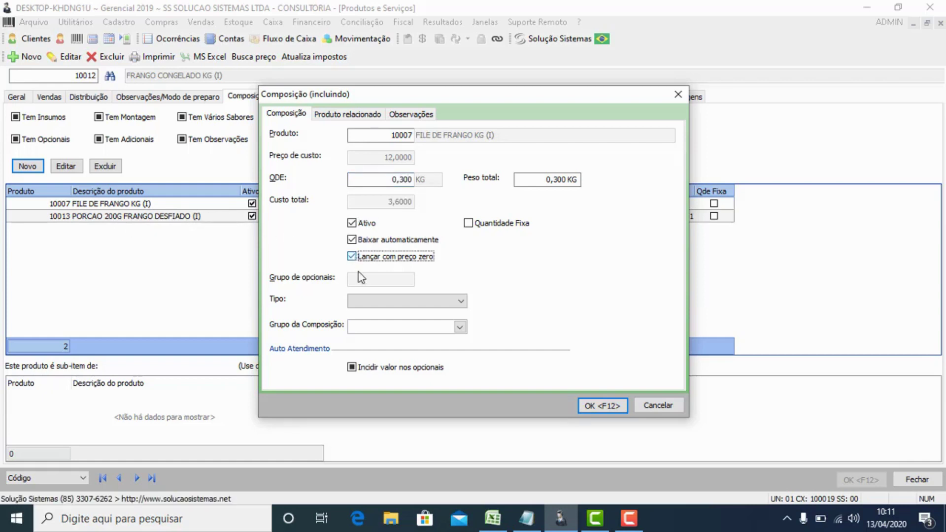
pyautogui.click(363, 302)
pyautogui.click(364, 320)
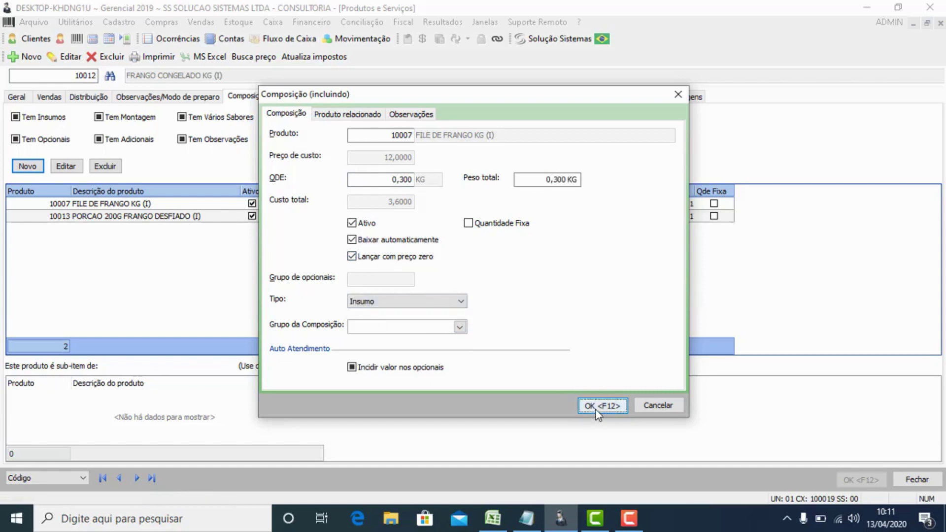
pyautogui.click(599, 407)
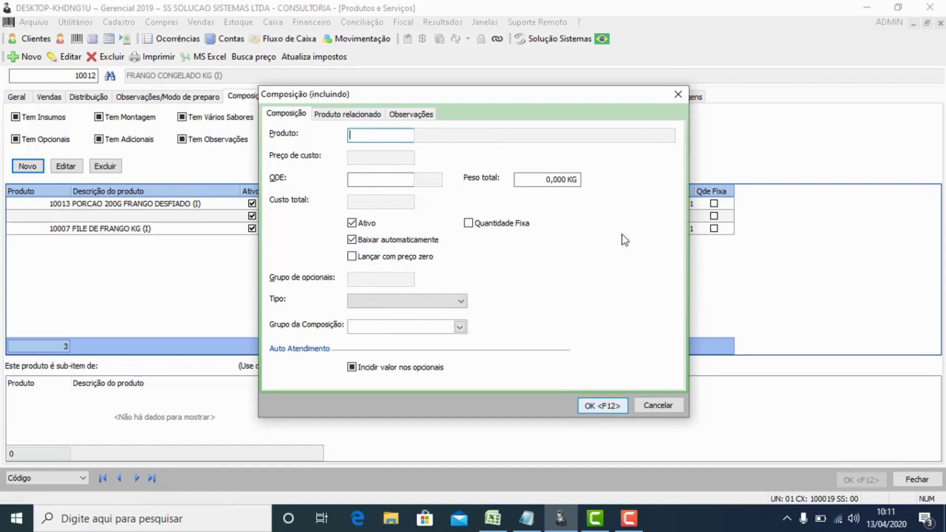
pyautogui.click(678, 94)
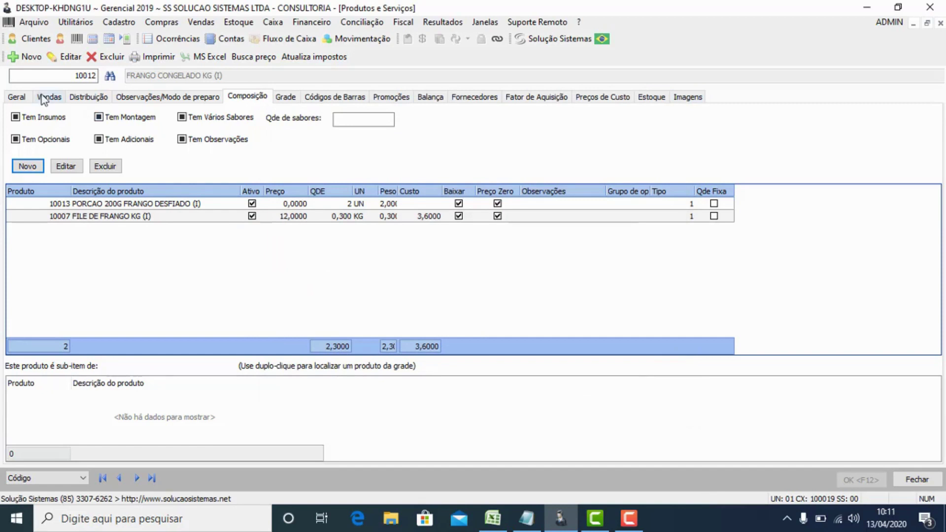
# - Review the acquisition factor of FRANGO CONGELADO KG (I) and the quantities, units and costs of the items in its composition
pyautogui.click(20, 97)
pyautogui.click(147, 229)
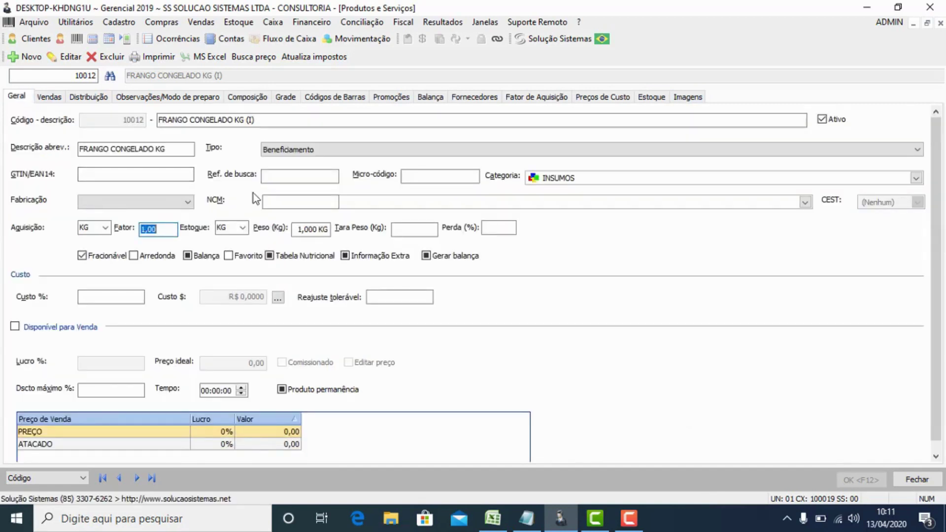
pyautogui.click(244, 98)
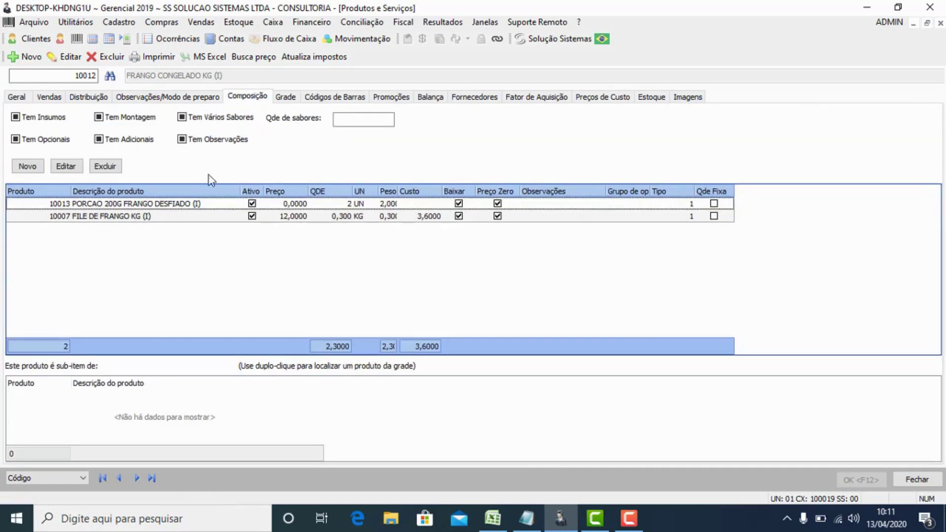
pyautogui.click(169, 206)
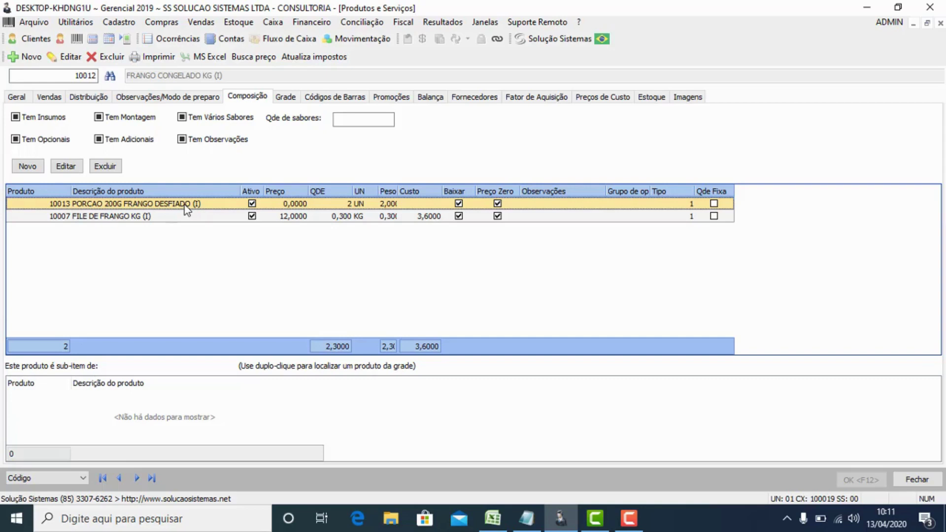
pyautogui.click(165, 214)
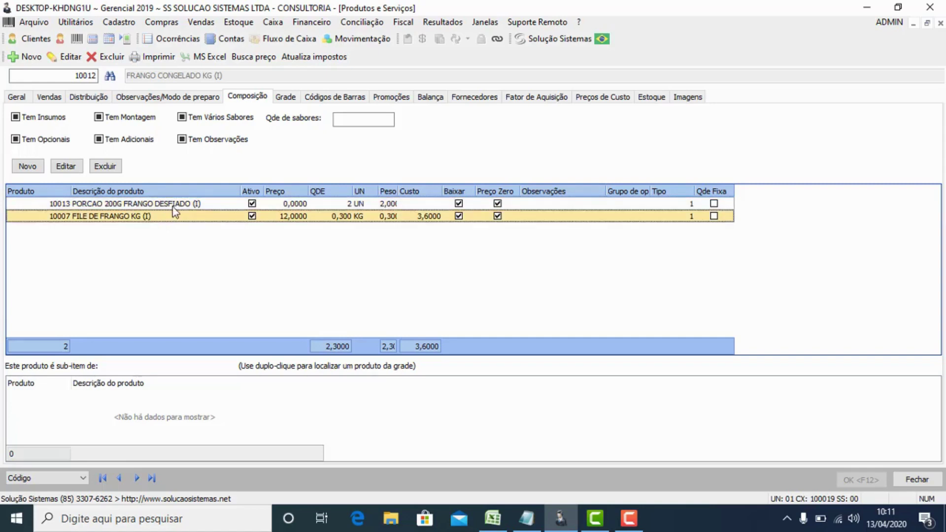
pyautogui.click(172, 206)
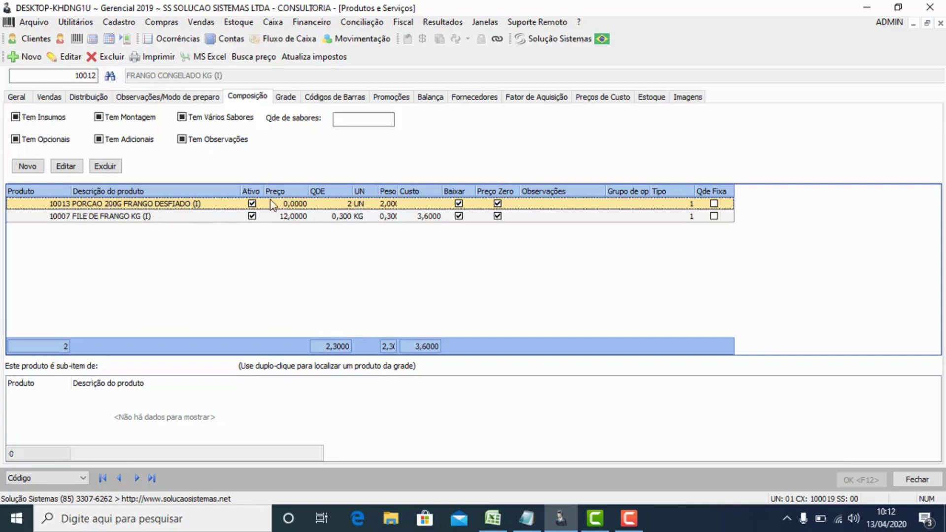
pyautogui.click(148, 218)
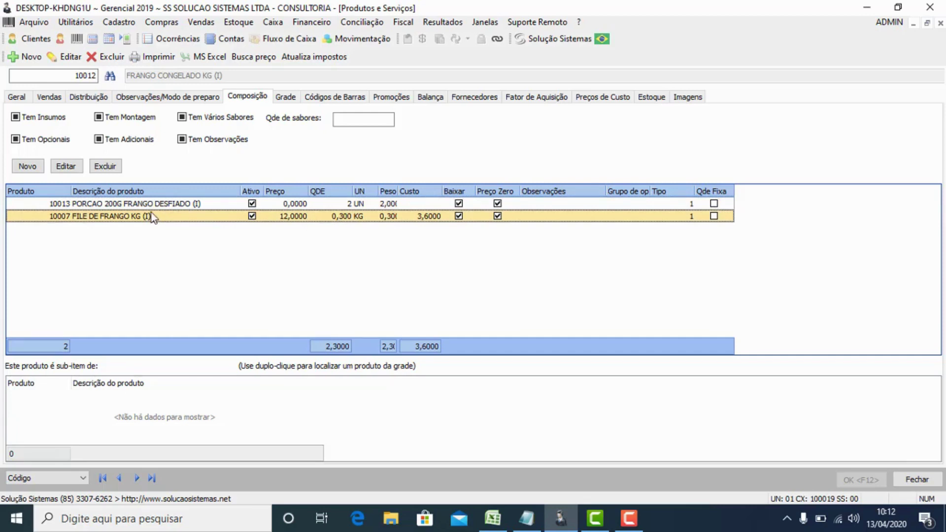
pyautogui.click(141, 206)
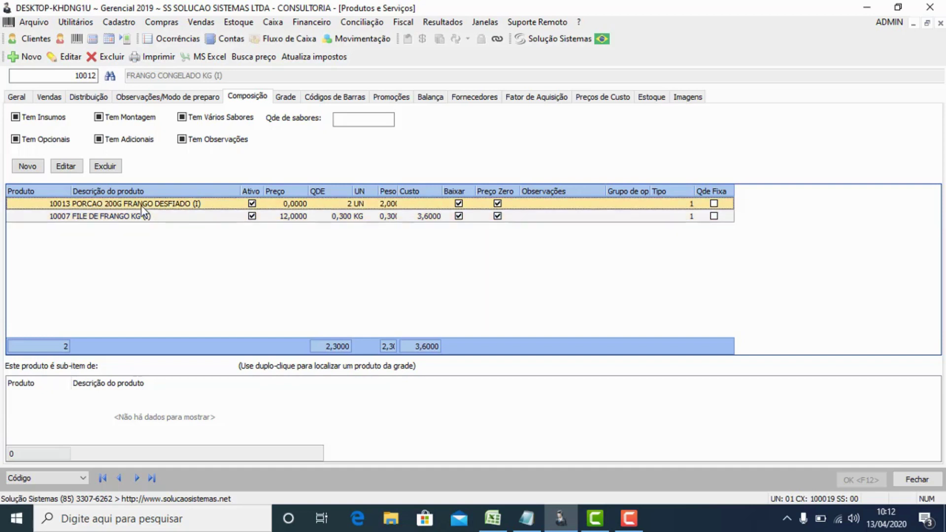
pyautogui.click(353, 217)
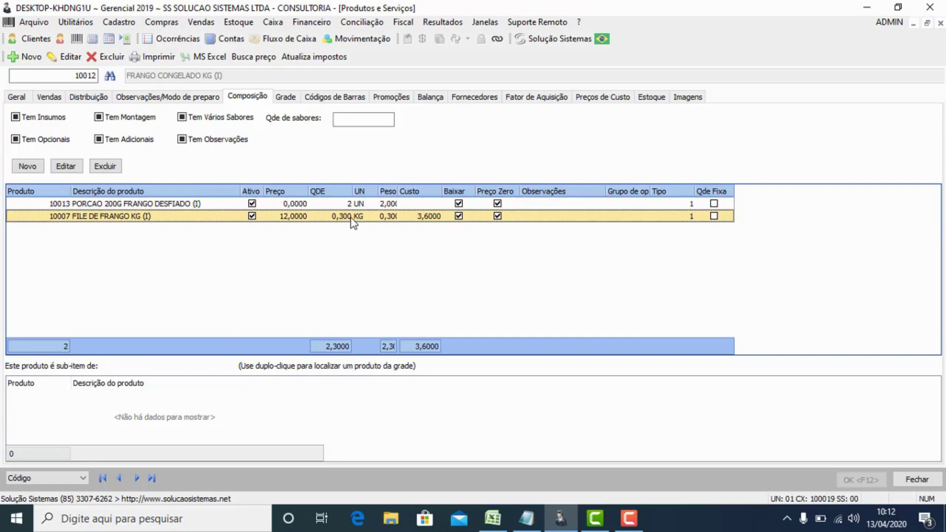
pyautogui.click(12, 96)
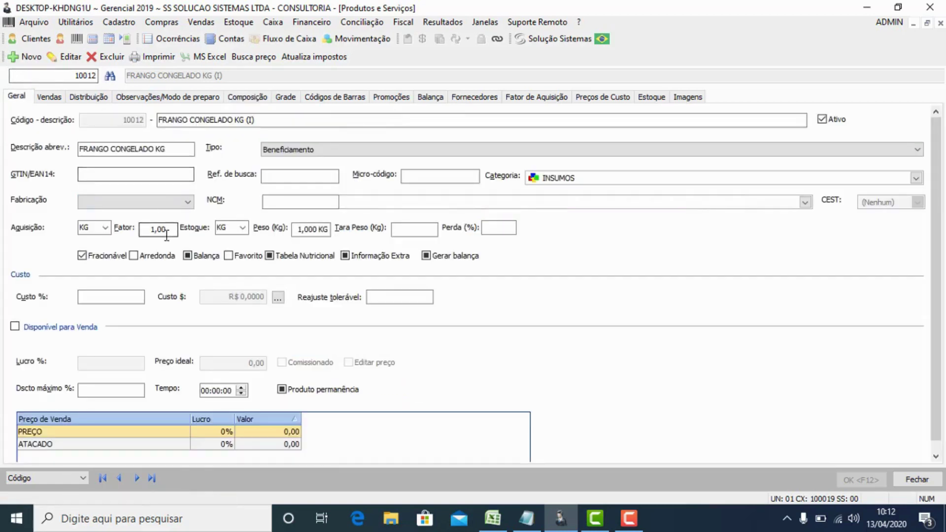
pyautogui.click(245, 97)
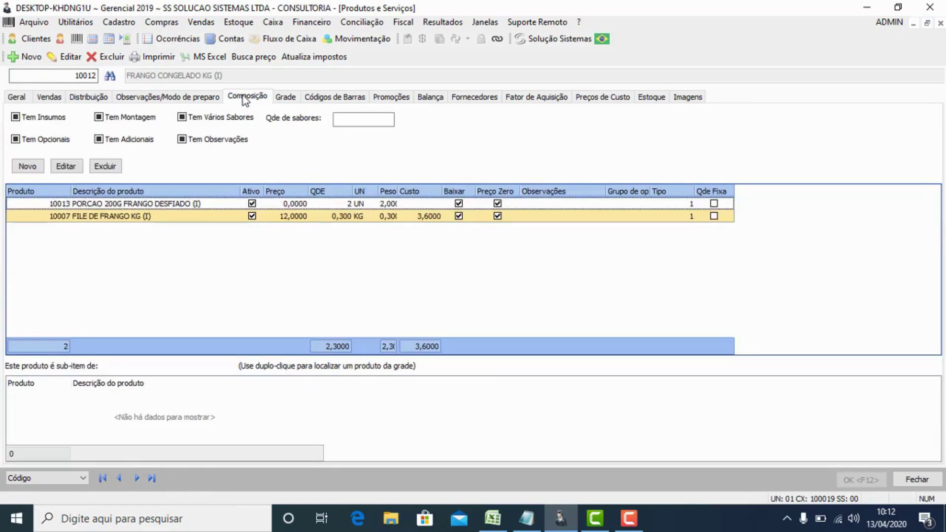
# - Add FRANGO PERDA (P), product 10014, to the composition of FRANGO CONGELADO KG (I) as an Insumo with quantity 0,300 KG, posted at zero price
pyautogui.click(28, 166)
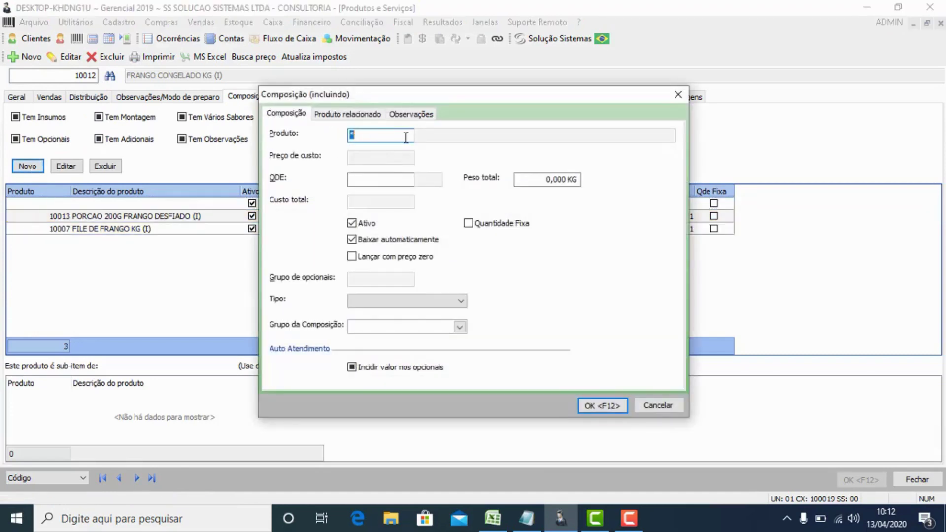
pyautogui.write('*')
pyautogui.write('10014')
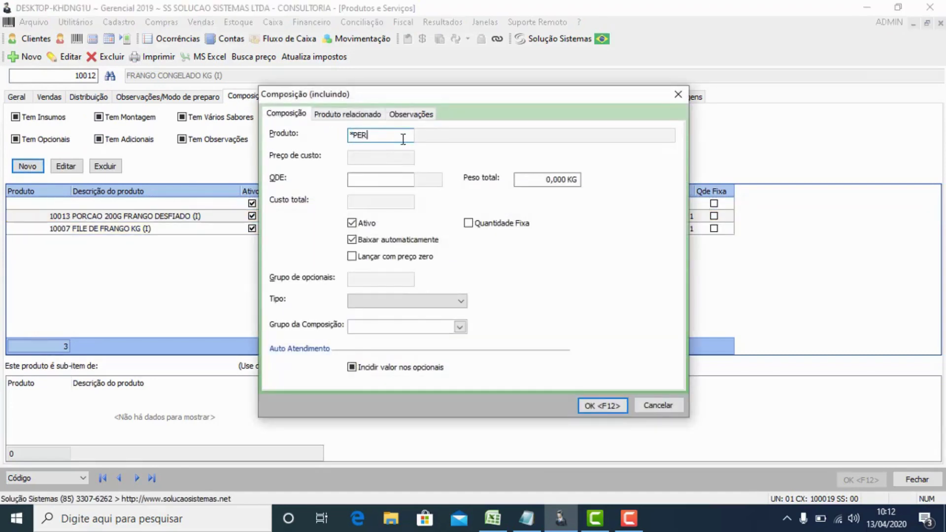
pyautogui.press('Return')
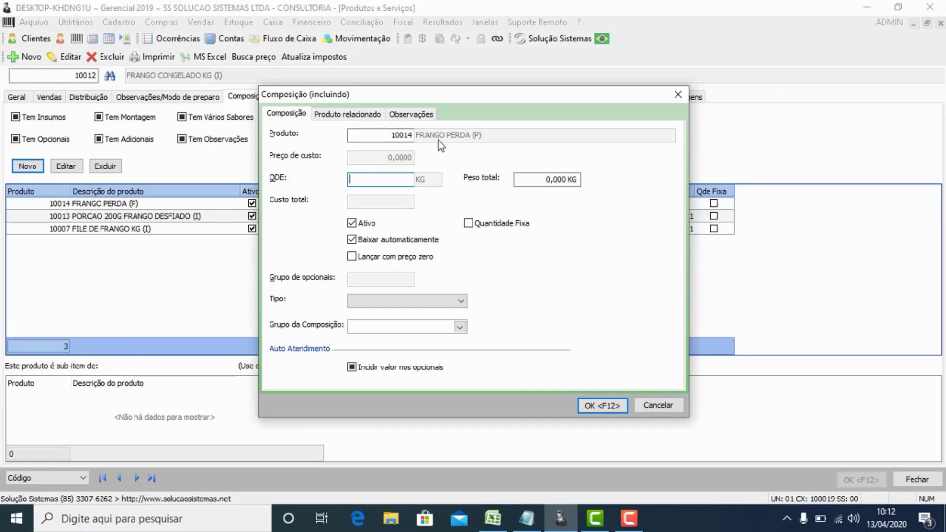
pyautogui.write(',300')
pyautogui.press('Tab')
pyautogui.click(394, 259)
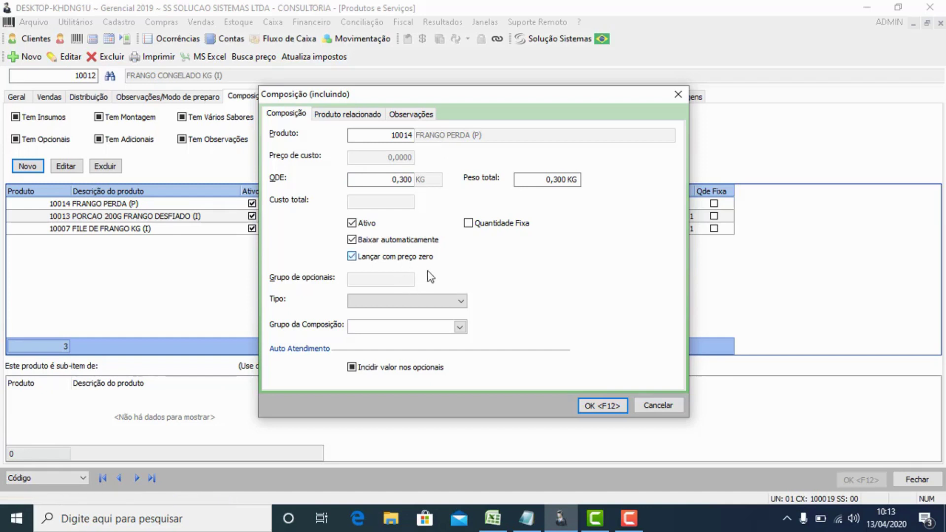
pyautogui.click(374, 301)
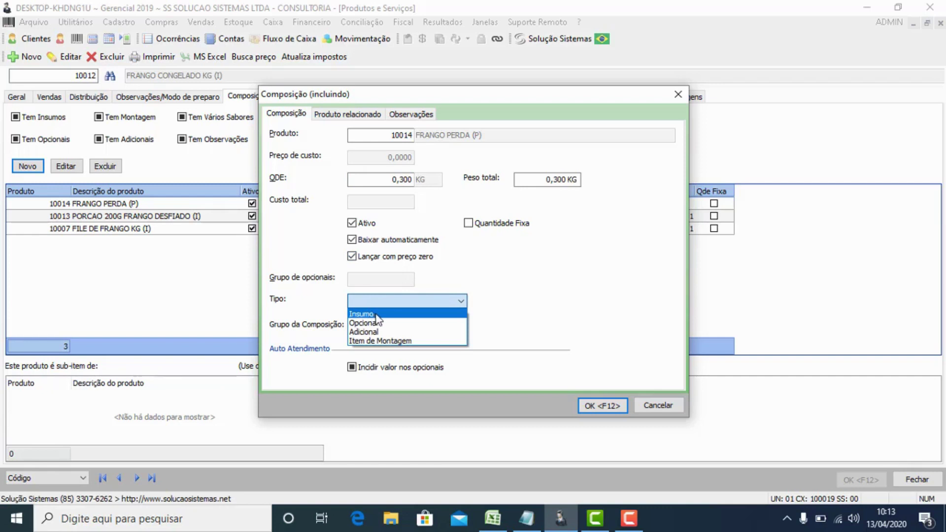
pyautogui.click(373, 314)
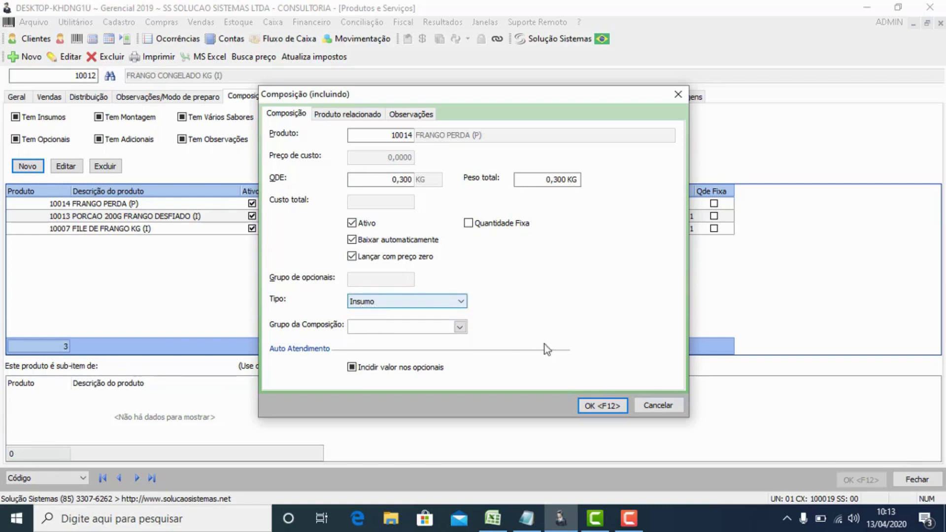
pyautogui.click(611, 406)
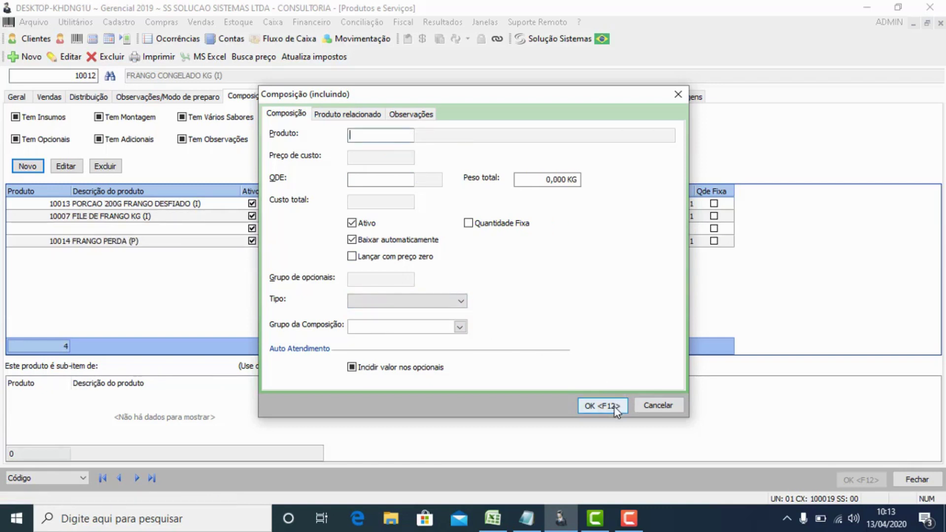
pyautogui.click(679, 96)
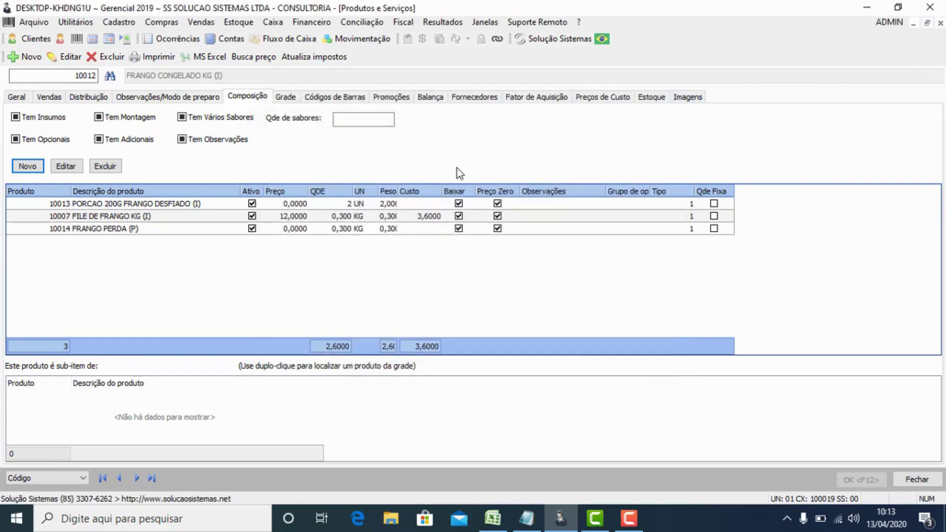
# - Review the three composition items of FRANGO CONGELADO KG (I) and the product's general registration data
pyautogui.click(132, 207)
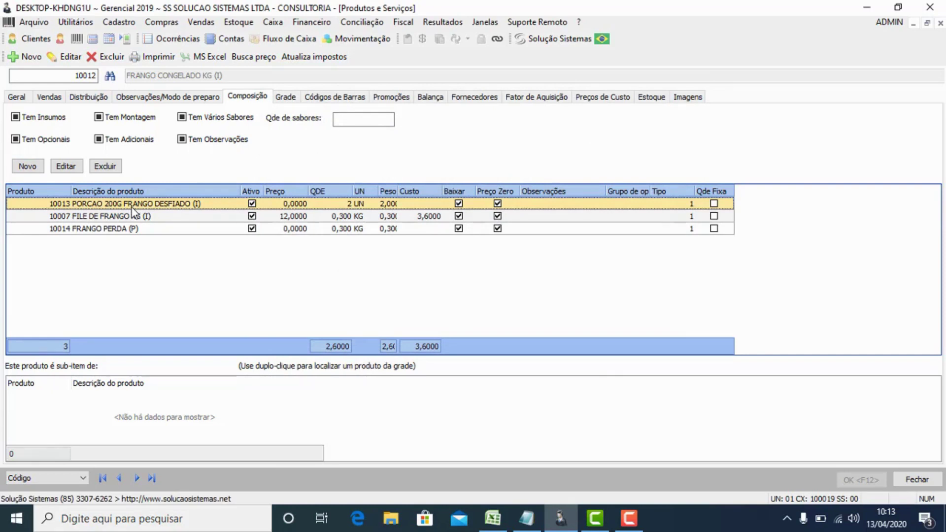
pyautogui.click(151, 219)
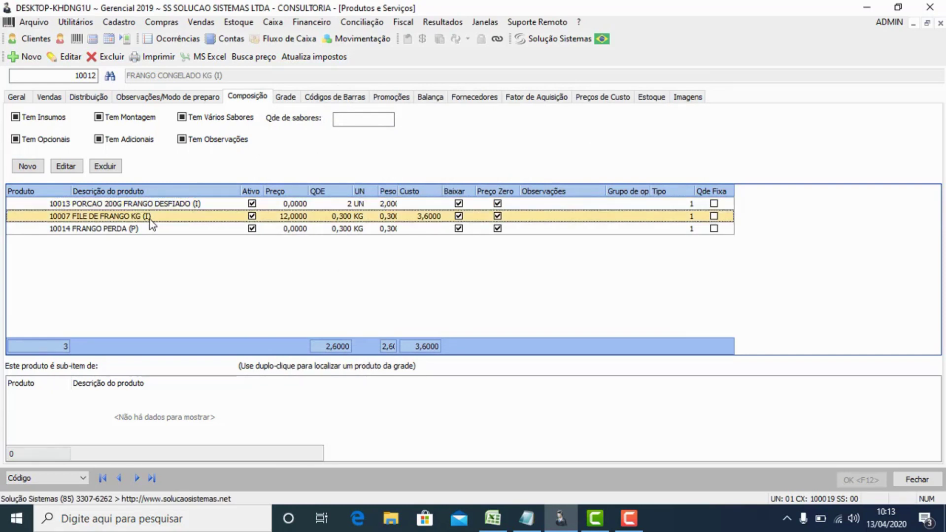
pyautogui.click(170, 230)
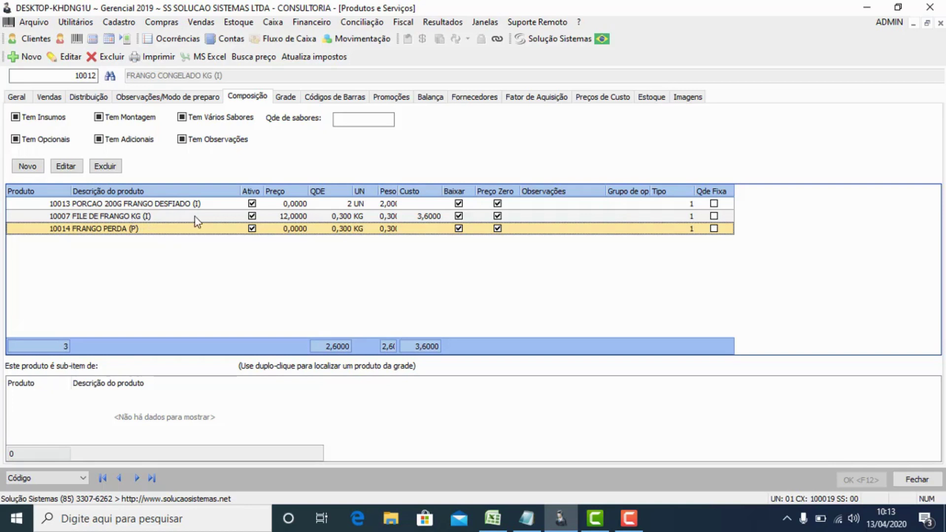
pyautogui.click(169, 217)
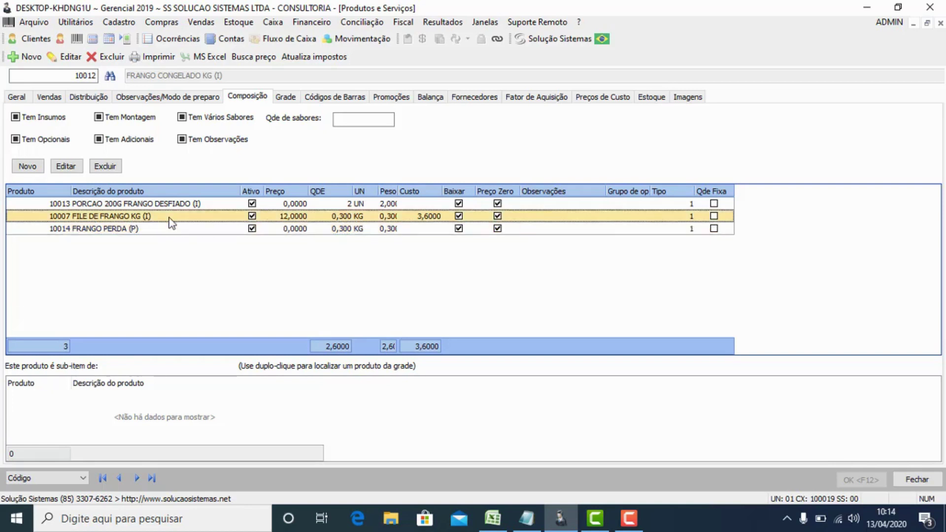
pyautogui.click(190, 205)
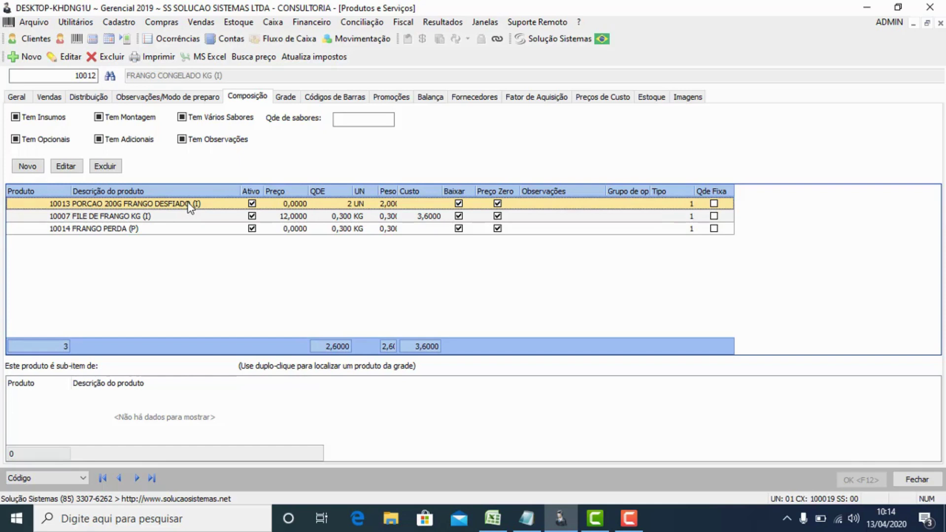
pyautogui.click(19, 97)
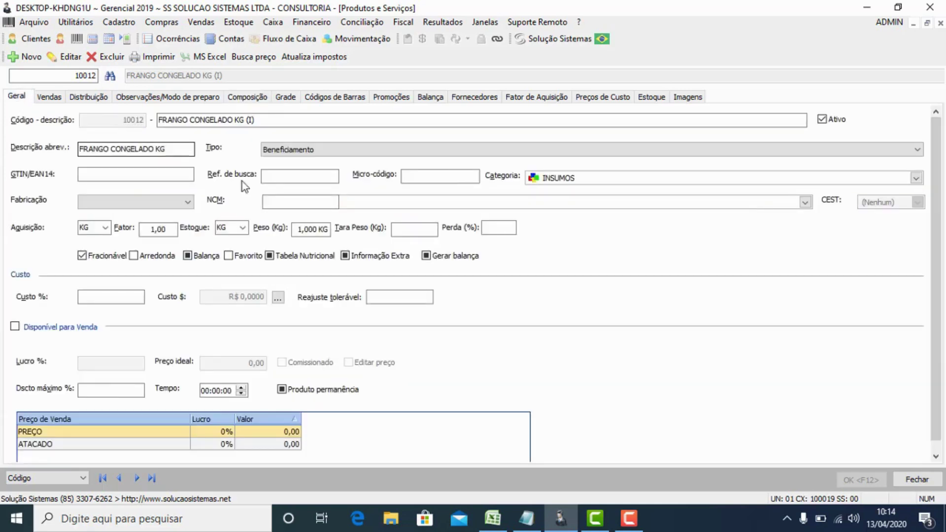
pyautogui.click(248, 97)
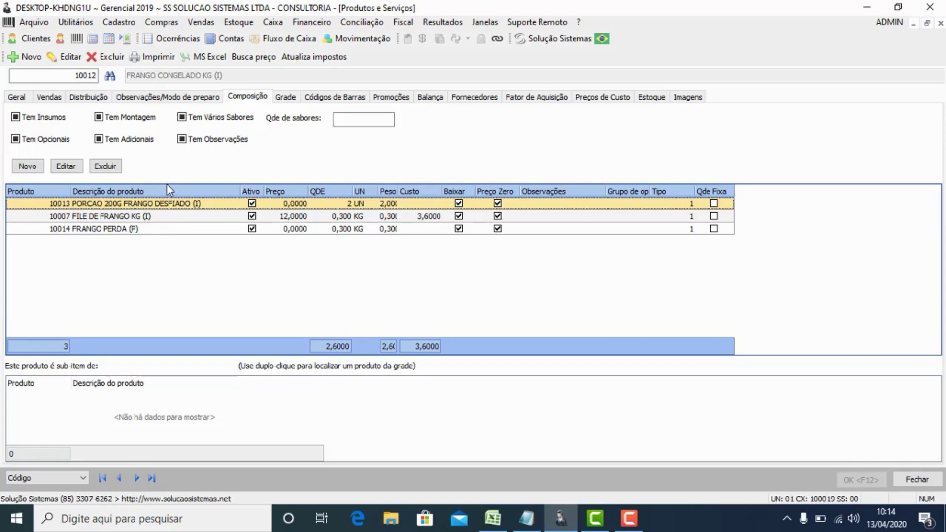
# - Look up FRANGO PERDA (P) by searching products for *FRA, check its type and category, and close the product registration
pyautogui.click(76, 73)
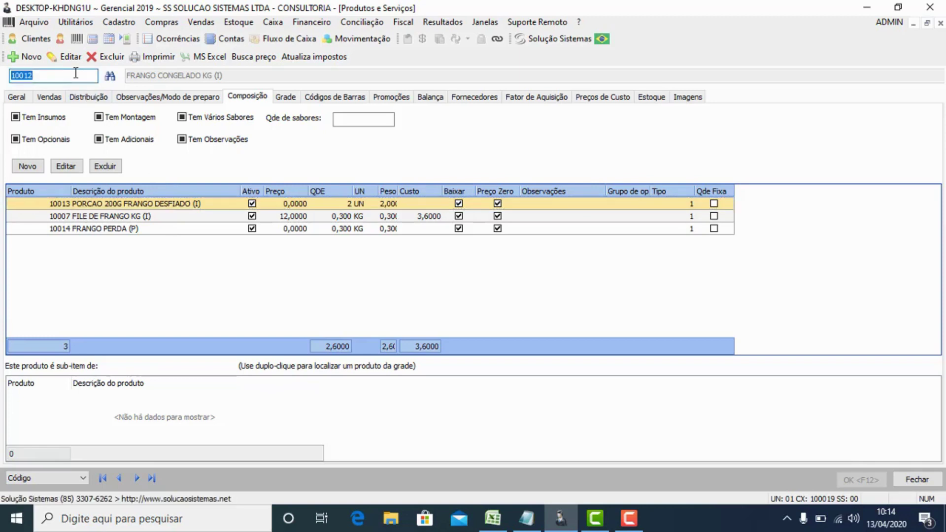
pyautogui.write('*FRA')
pyautogui.press('Return')
pyautogui.press('Down')
pyautogui.press('Down')
pyautogui.press('Down')
pyautogui.press('Down')
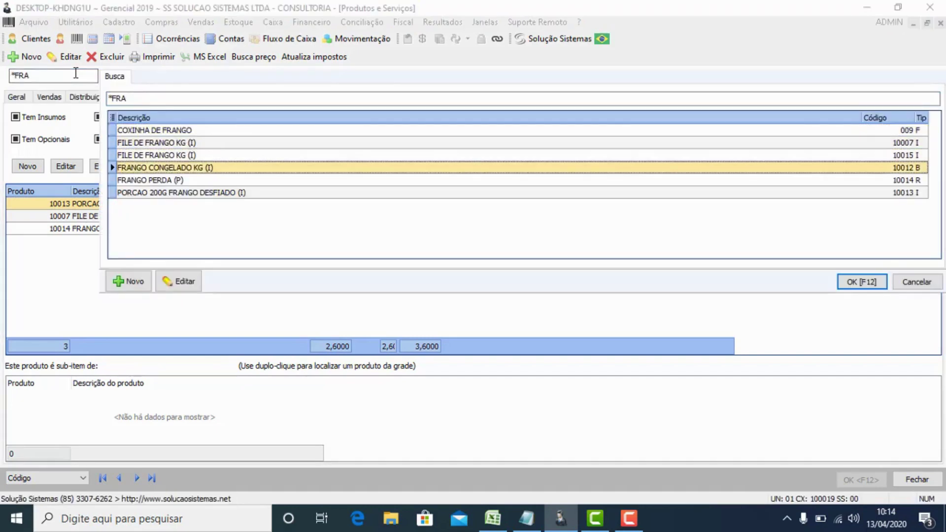
pyautogui.press('Return')
pyautogui.click(168, 120)
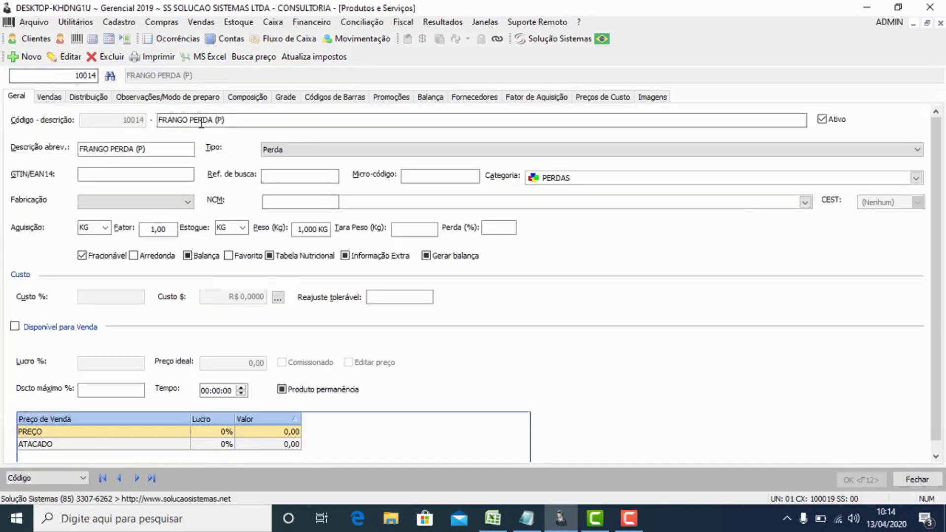
pyautogui.click(169, 119)
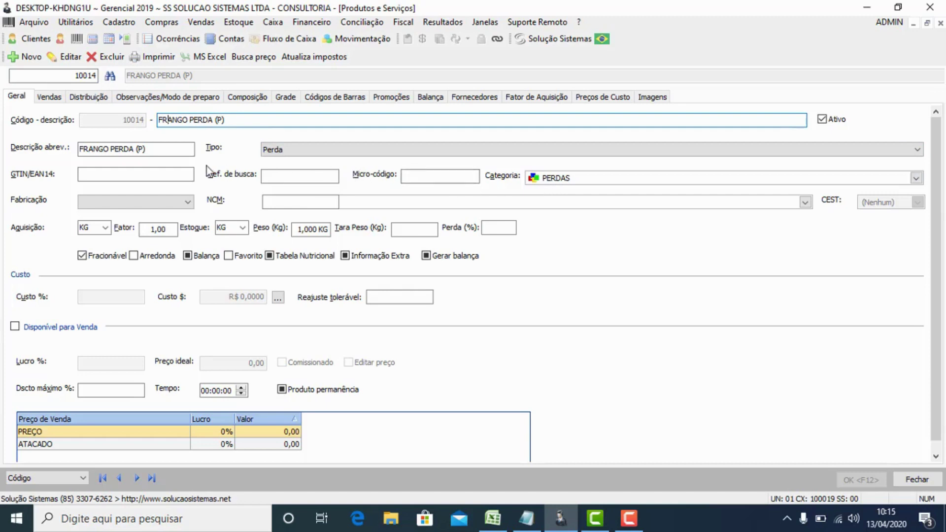
pyautogui.click(915, 481)
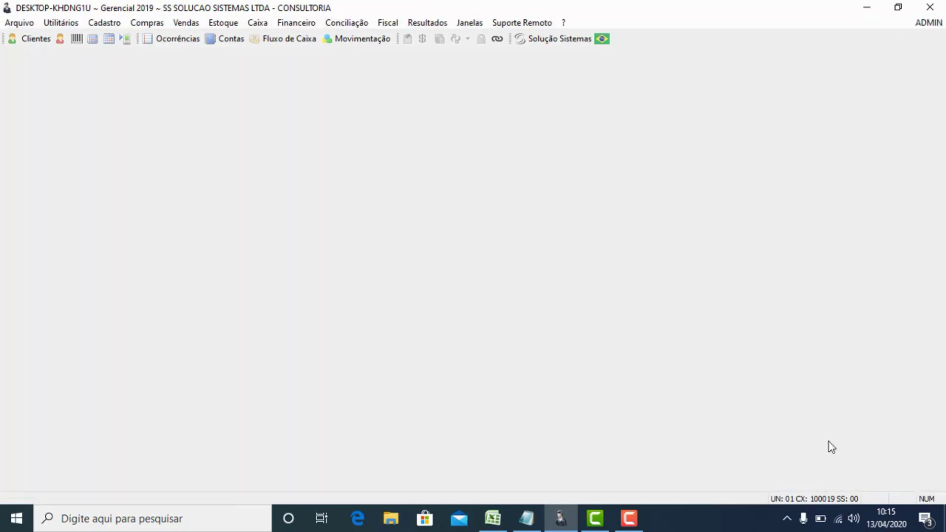